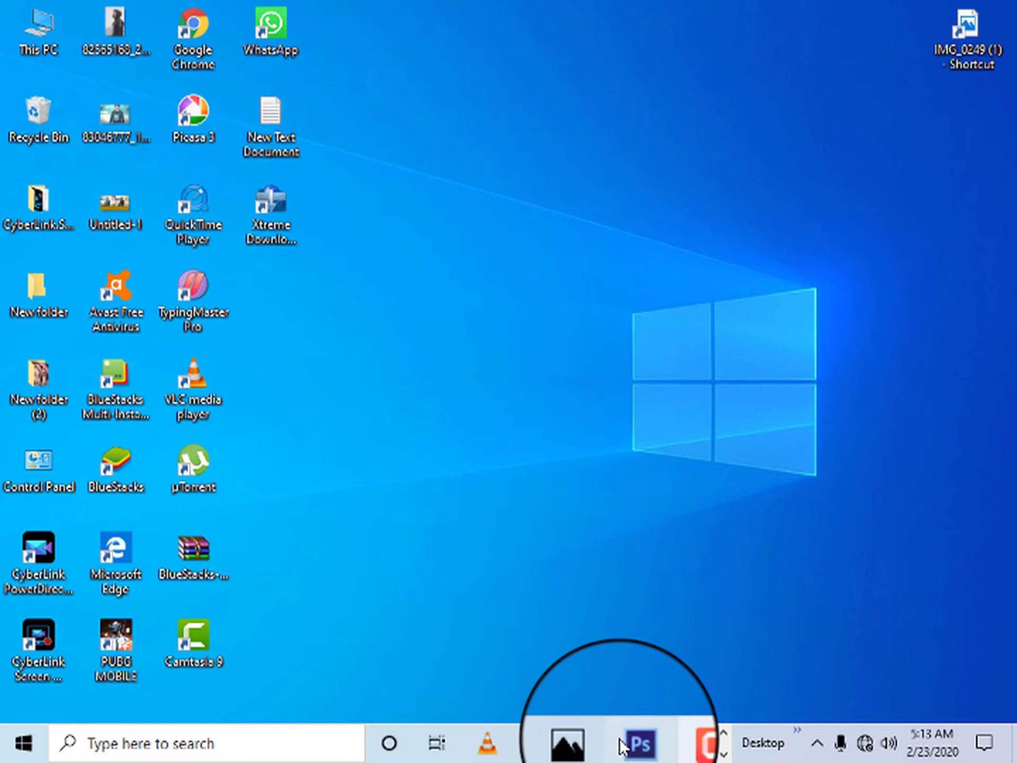
- Open the IMG_4730 swing photo so it loads into Camera Raw
{"action": "left_click", "coordinate": [621, 747]}
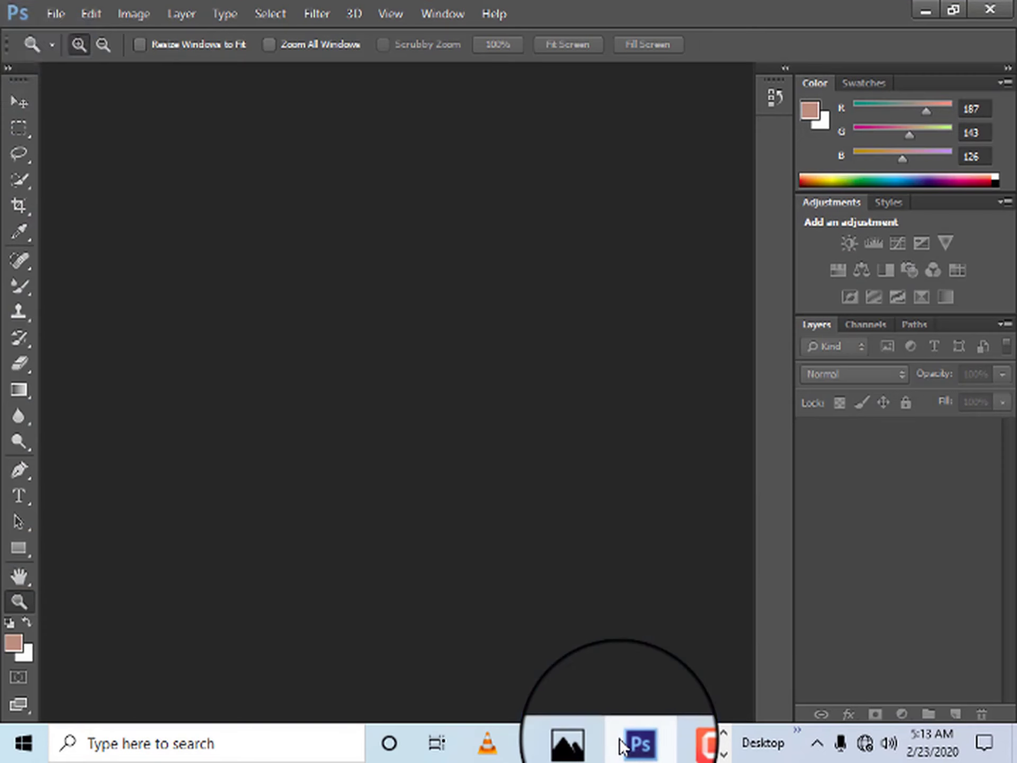
{"action": "left_click", "coordinate": [56, 13]}
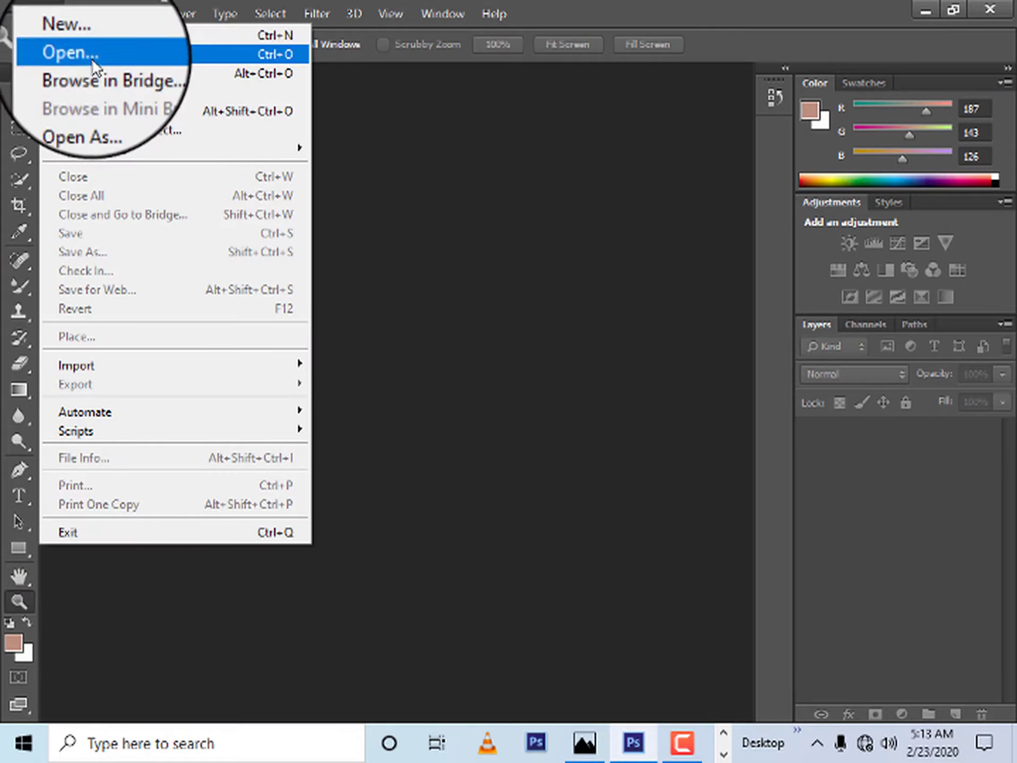
{"action": "left_click", "coordinate": [74, 55]}
{"action": "scroll", "coordinate": [477, 424], "scroll_direction": "down", "scroll_amount": 10}
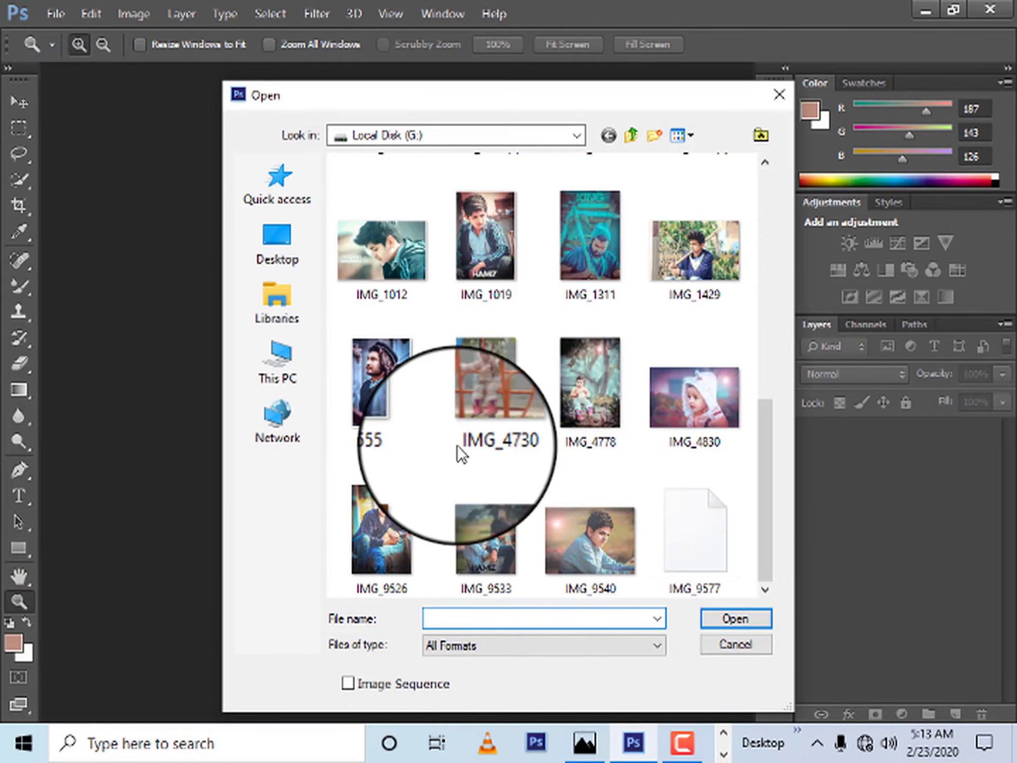
{"action": "left_click", "coordinate": [518, 411]}
{"action": "key", "text": "Return"}
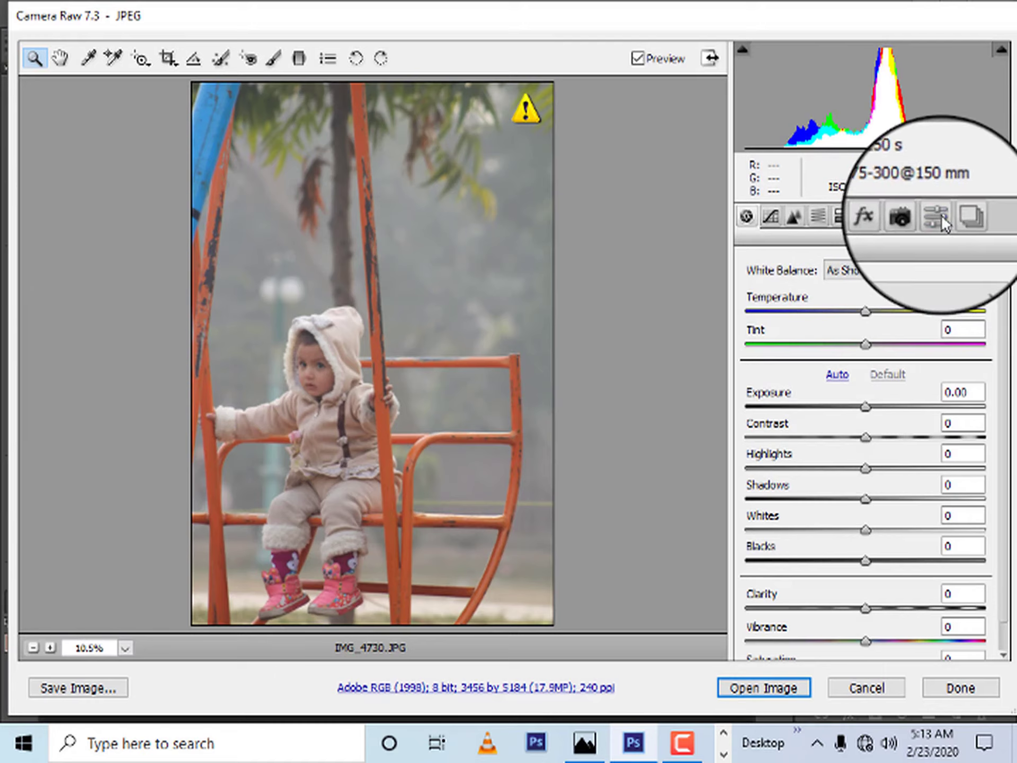
- Apply the Mark-Singerman Moody preset and set HSL Luminance Oranges to +100
{"action": "left_click", "coordinate": [938, 215]}
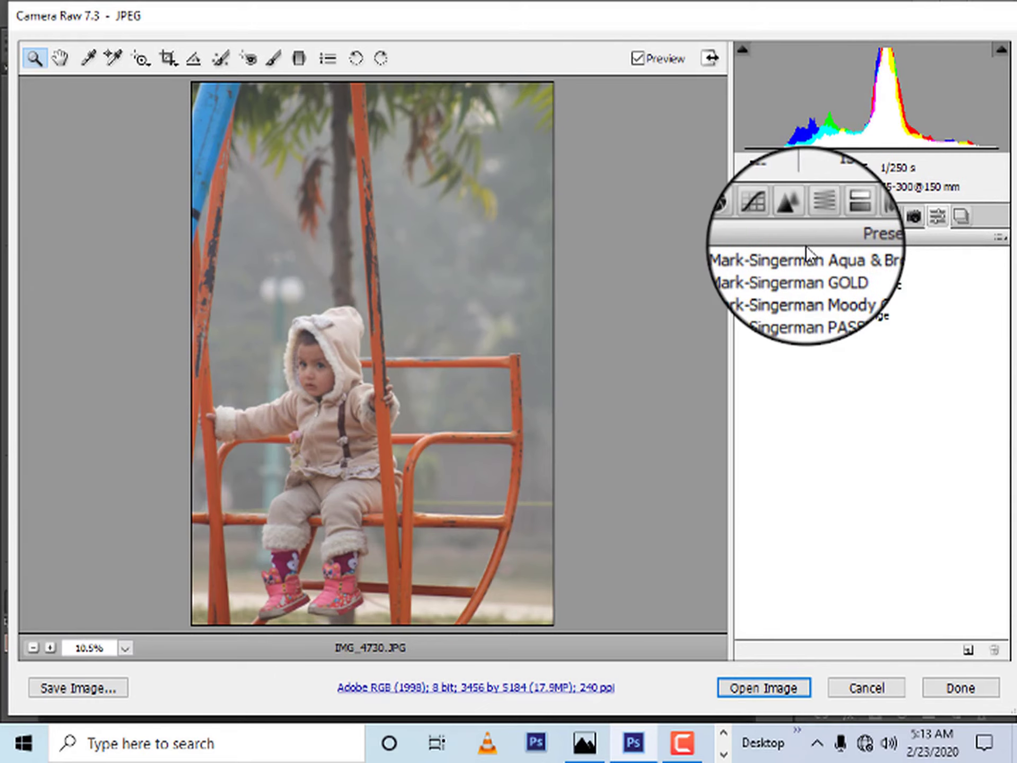
{"action": "left_click", "coordinate": [806, 285]}
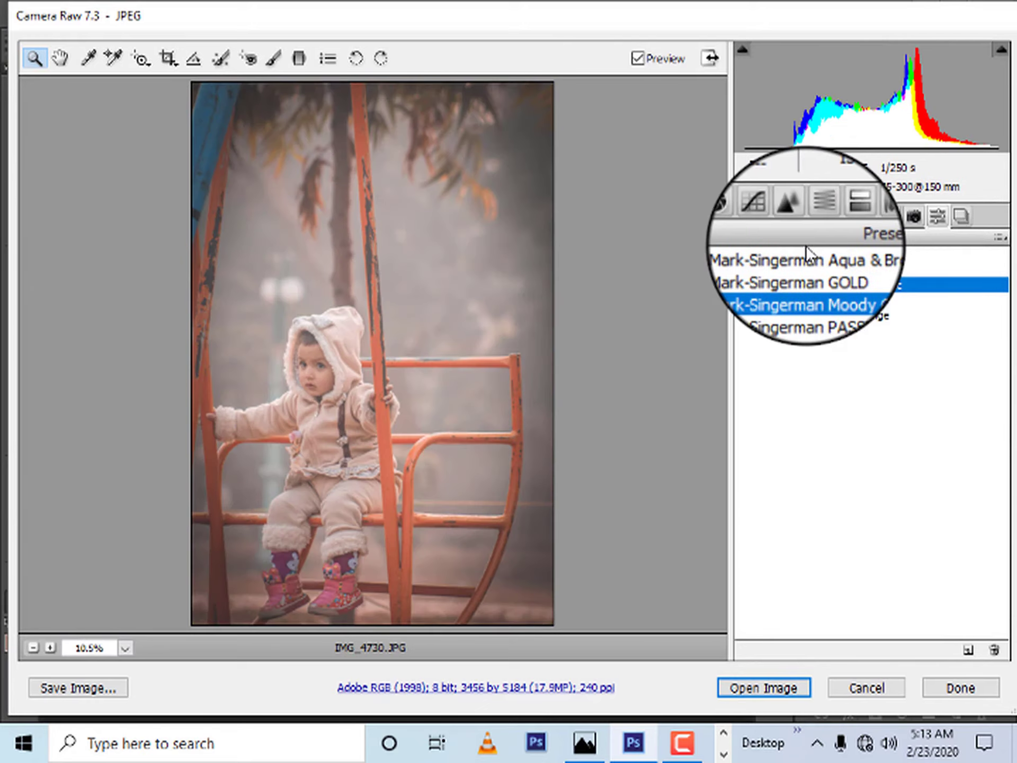
{"action": "left_click", "coordinate": [818, 216]}
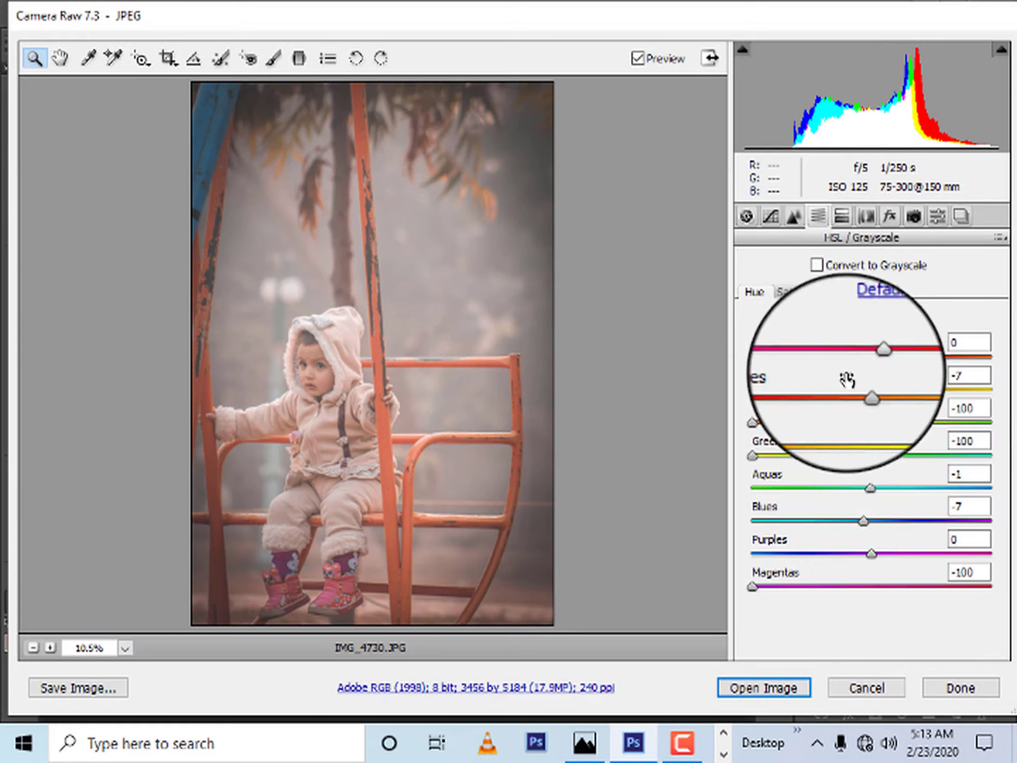
{"action": "left_click", "coordinate": [890, 291]}
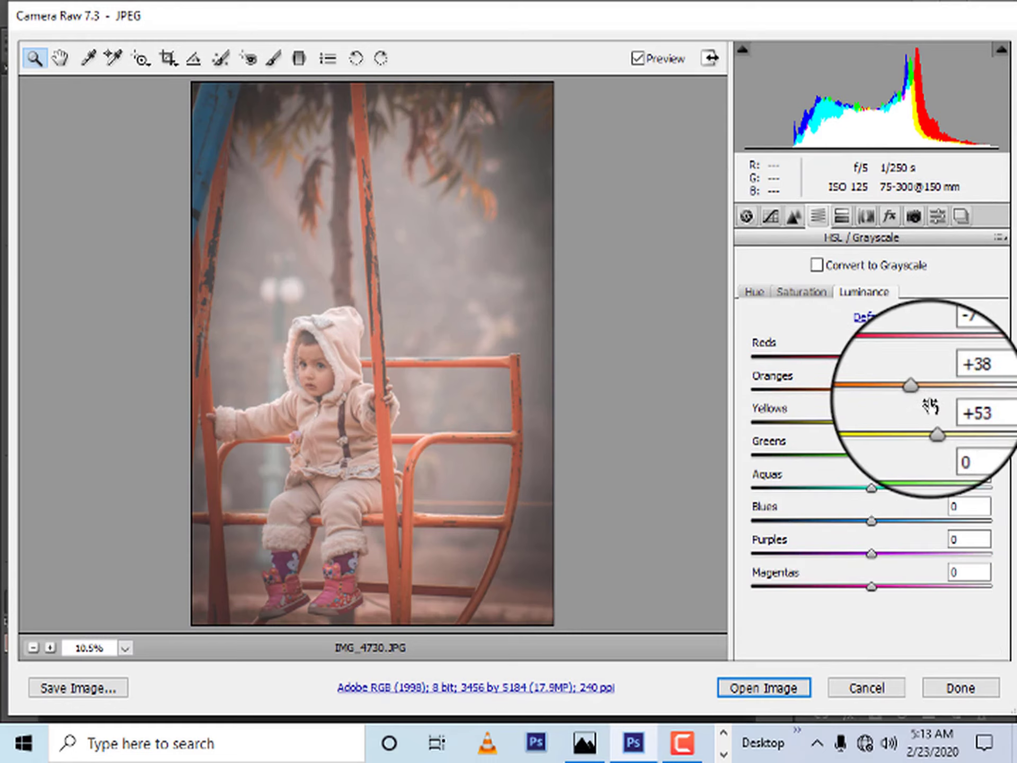
{"action": "mouse_move", "coordinate": [977, 390]}
{"action": "left_mouse_down"}
{"action": "mouse_move", "coordinate": [999, 392]}
{"action": "mouse_move", "coordinate": [956, 397]}
{"action": "mouse_move", "coordinate": [1014, 403]}
{"action": "left_mouse_up"}
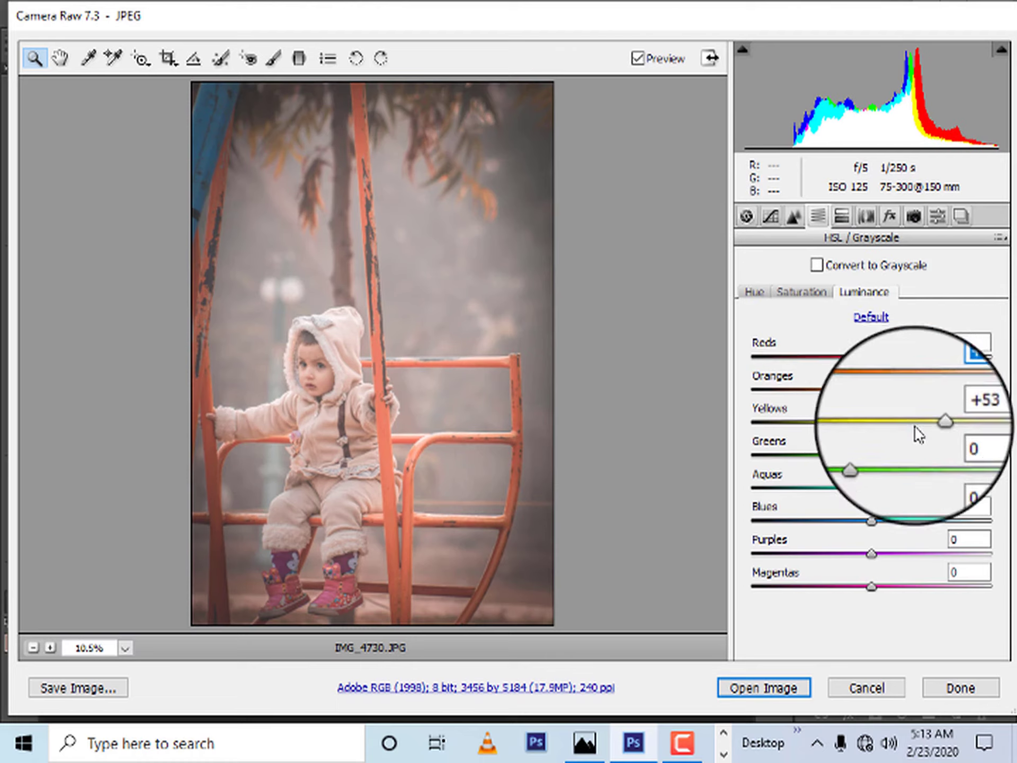
- Set HSL Hue Yellows to +100
{"action": "left_click", "coordinate": [763, 294]}
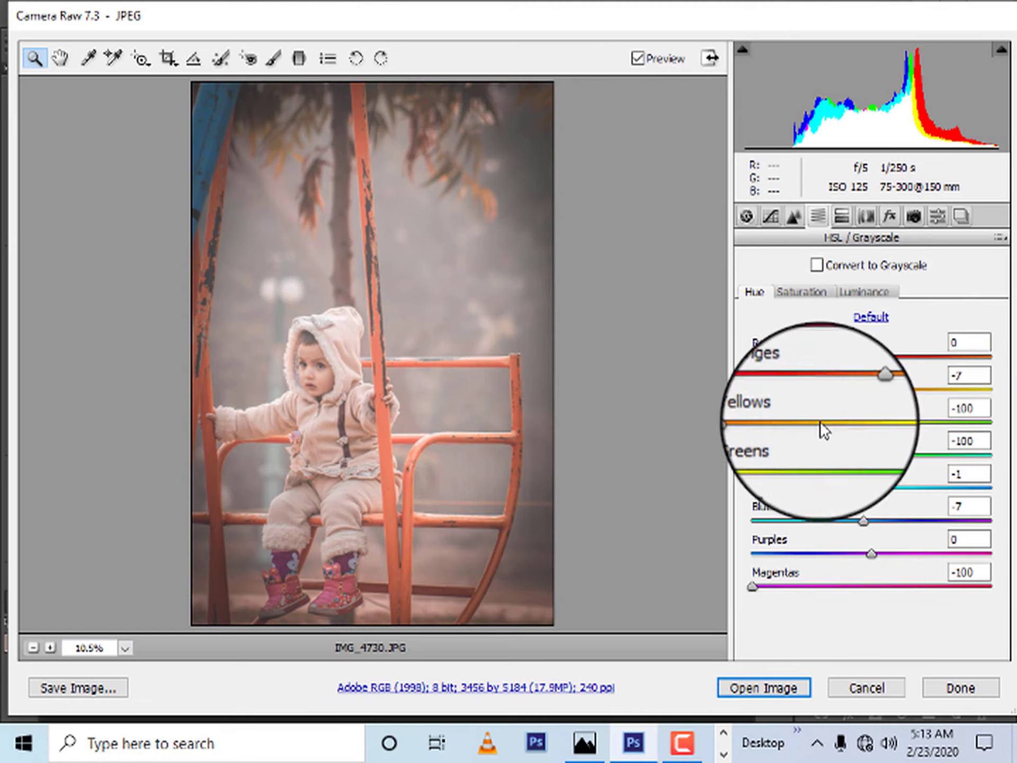
{"action": "left_click_drag", "start_coordinate": [830, 427], "coordinate": [975, 437]}
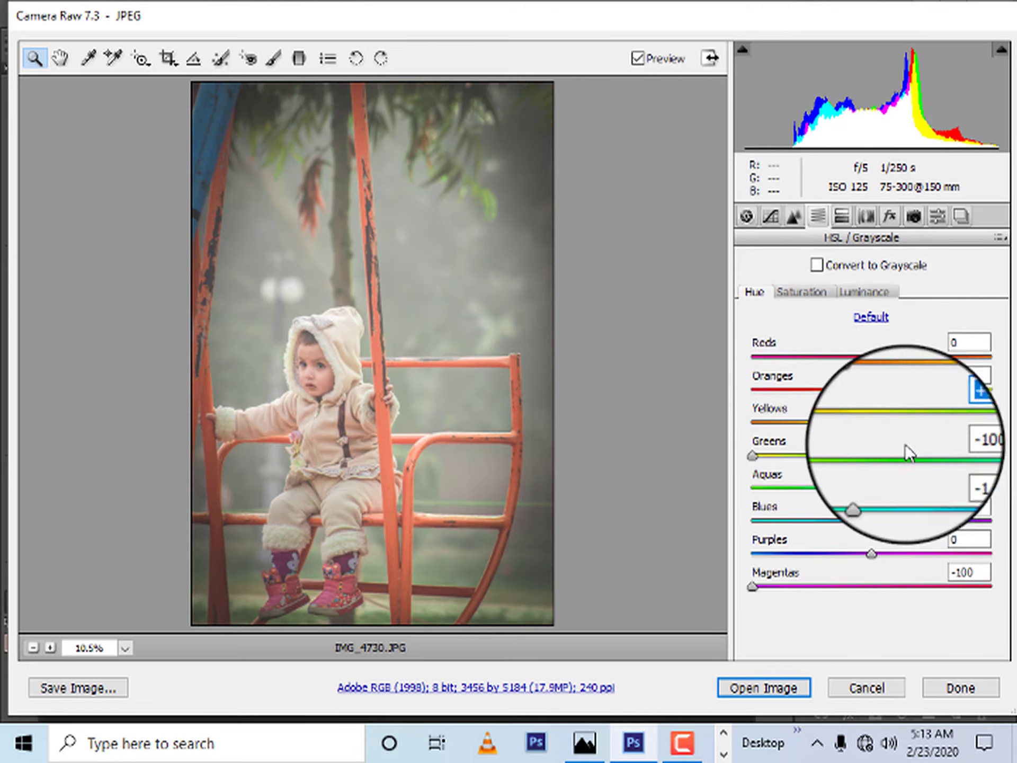
{"action": "left_click_drag", "start_coordinate": [905, 448], "coordinate": [971, 423]}
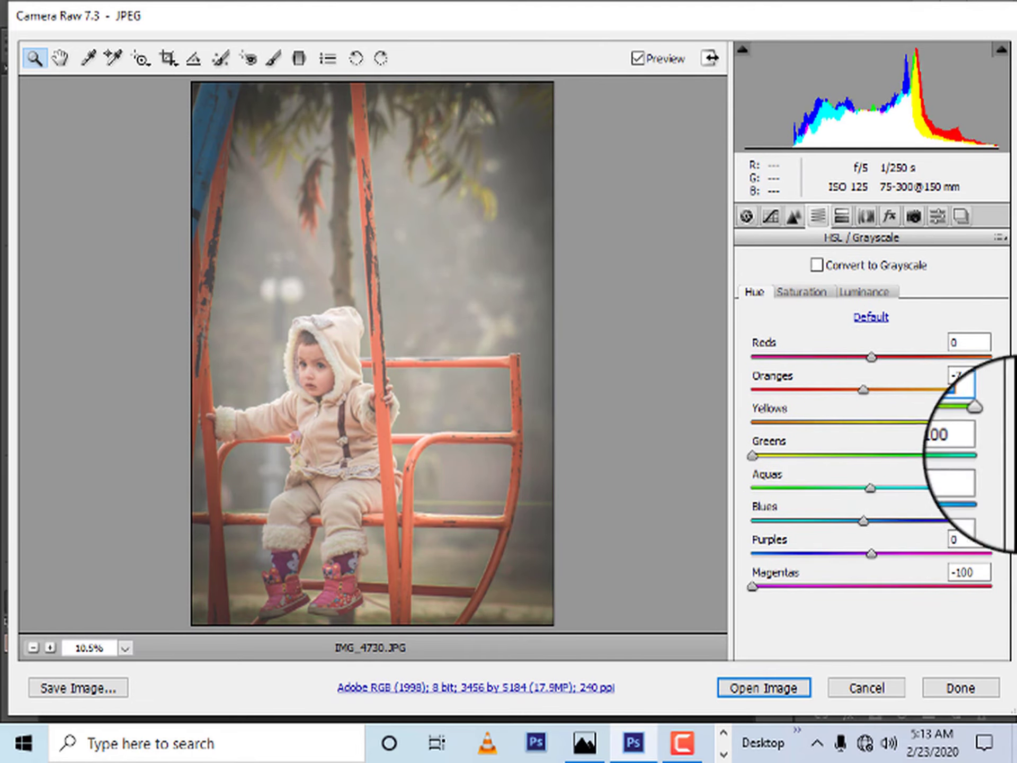
- Lower Yellows saturation, boost Reds saturation, and set Reds luminance to +21 in HSL
{"action": "left_click", "coordinate": [748, 216]}
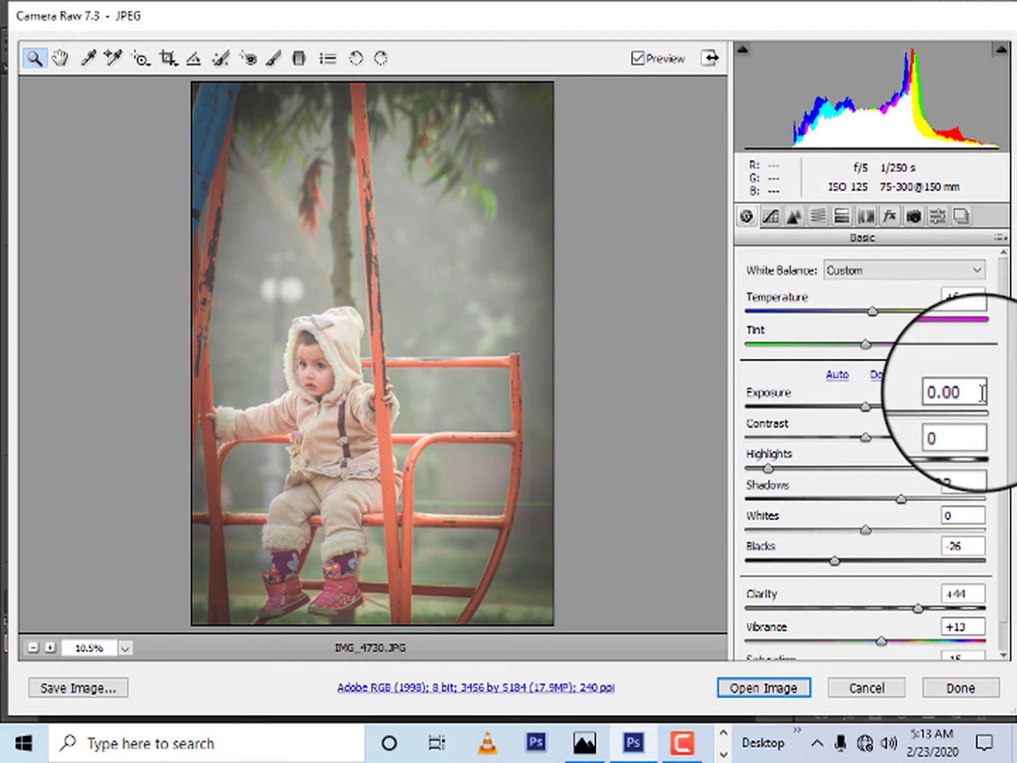
{"action": "left_click", "coordinate": [818, 216]}
{"action": "left_click", "coordinate": [803, 295]}
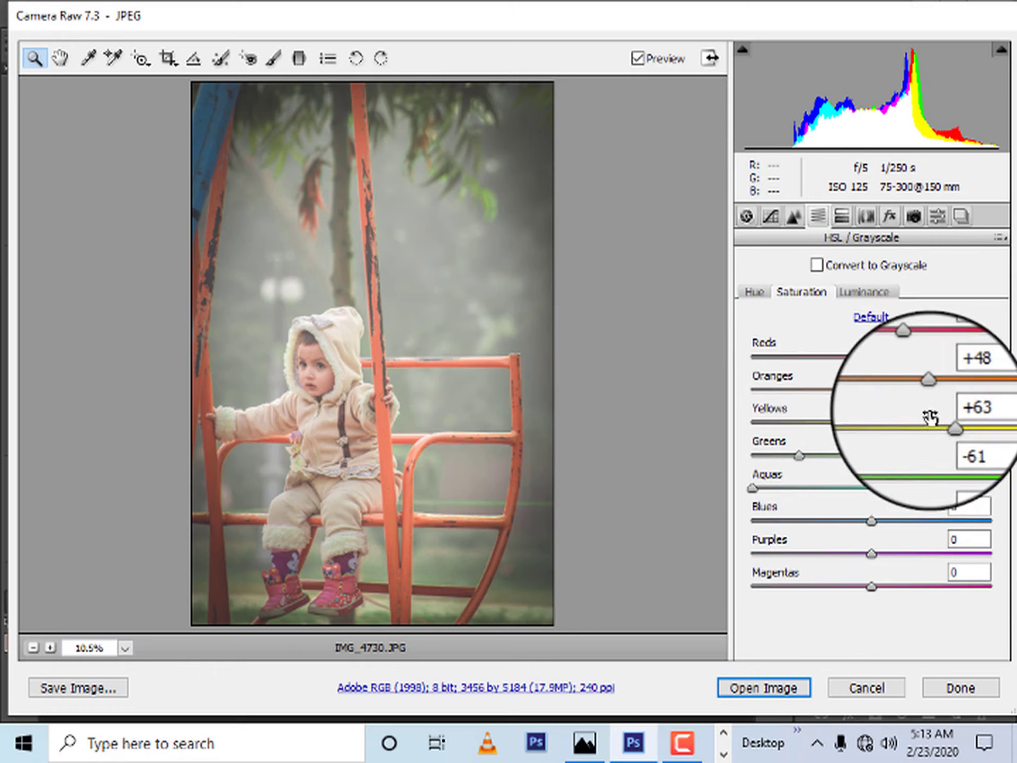
{"action": "mouse_move", "coordinate": [946, 422]}
{"action": "left_mouse_down"}
{"action": "mouse_move", "coordinate": [662, 417]}
{"action": "mouse_move", "coordinate": [962, 422]}
{"action": "mouse_move", "coordinate": [861, 406]}
{"action": "mouse_move", "coordinate": [827, 411]}
{"action": "left_mouse_up"}
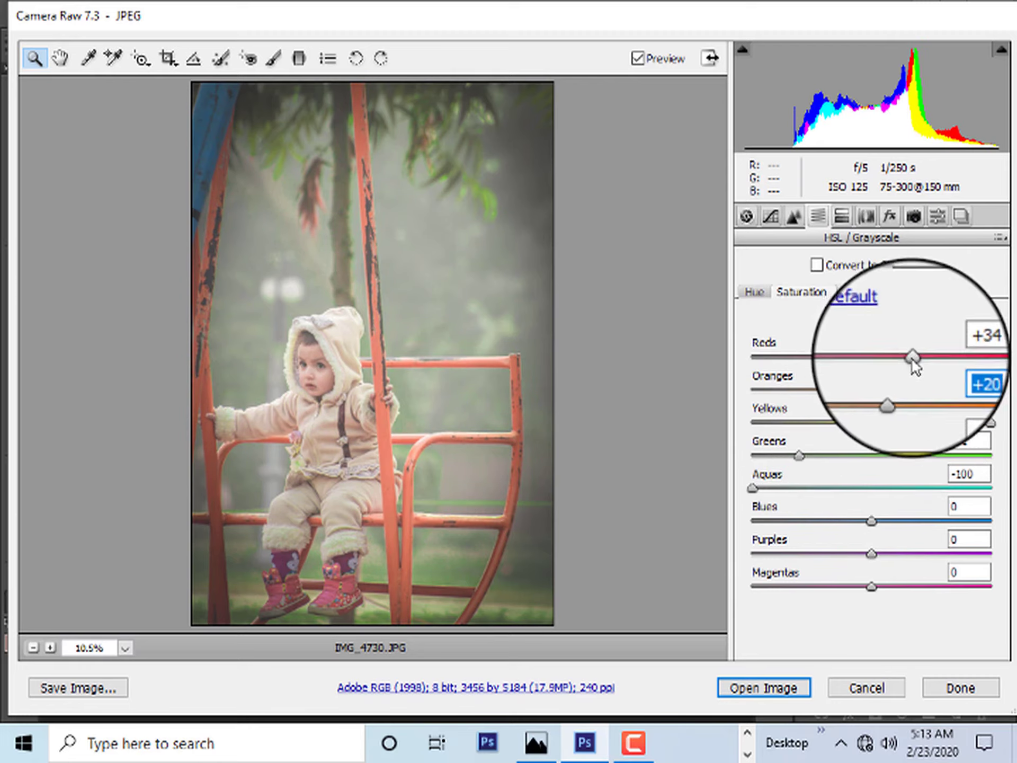
{"action": "left_click_drag", "start_coordinate": [913, 359], "coordinate": [893, 380]}
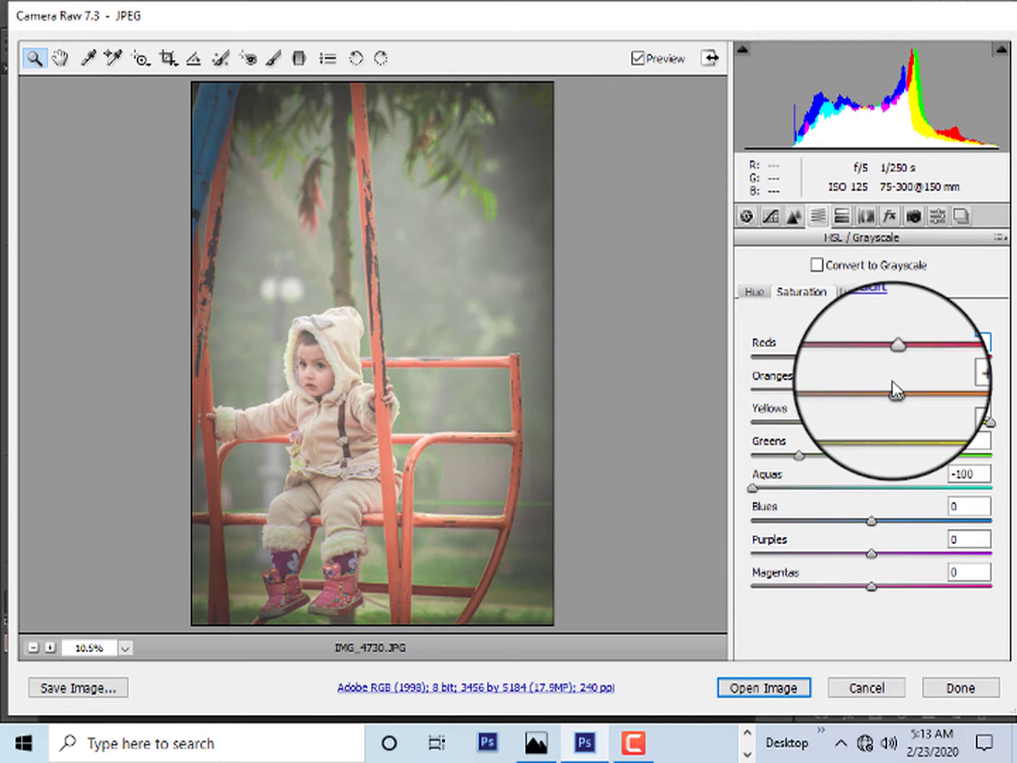
{"action": "left_click", "coordinate": [863, 292]}
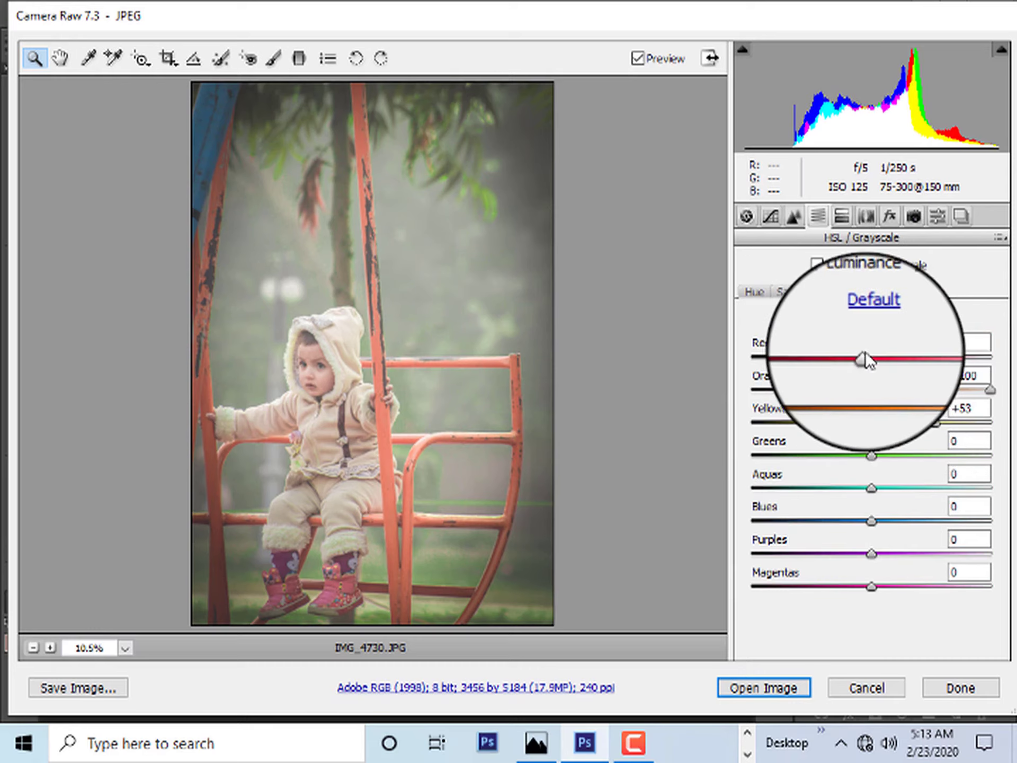
{"action": "left_click_drag", "start_coordinate": [865, 356], "coordinate": [898, 354]}
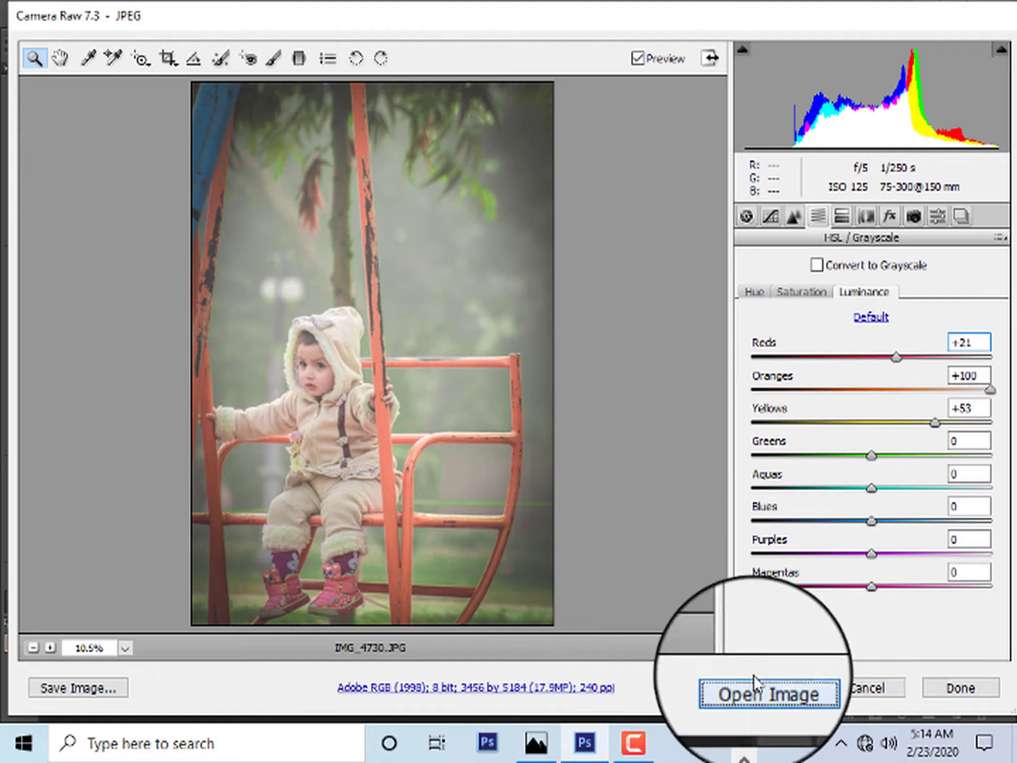
- Open the graded photo in Photoshop with its embedded profile, zoomed in on the child's face
{"action": "left_click", "coordinate": [764, 684]}
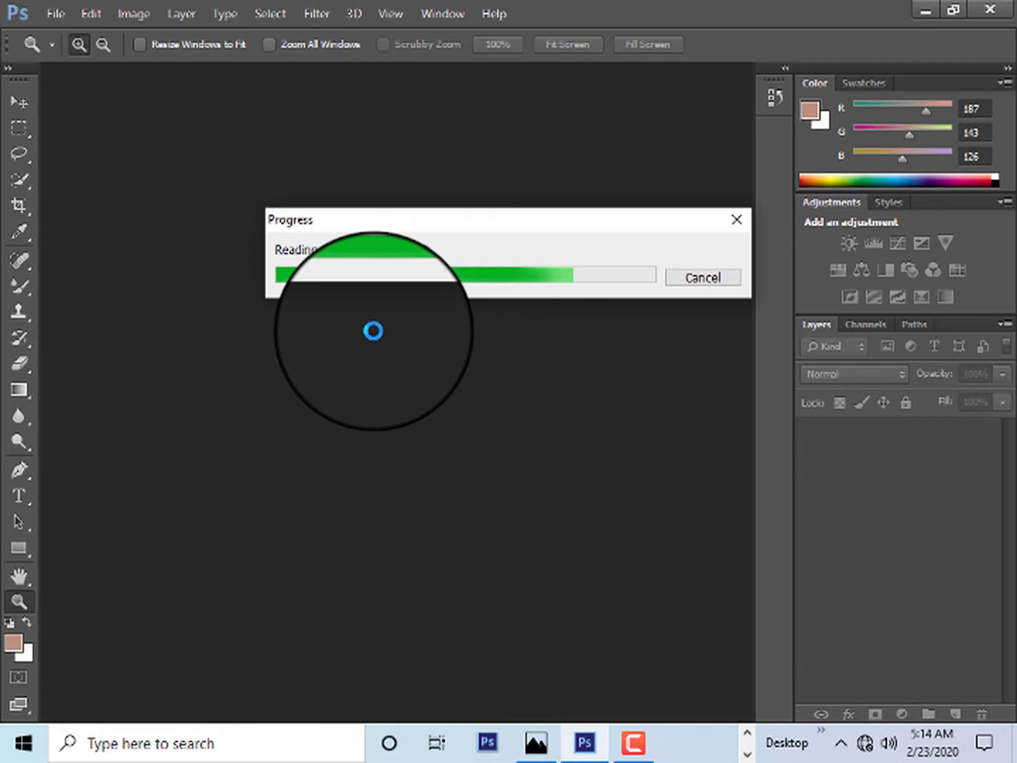
{"action": "left_click", "coordinate": [368, 310]}
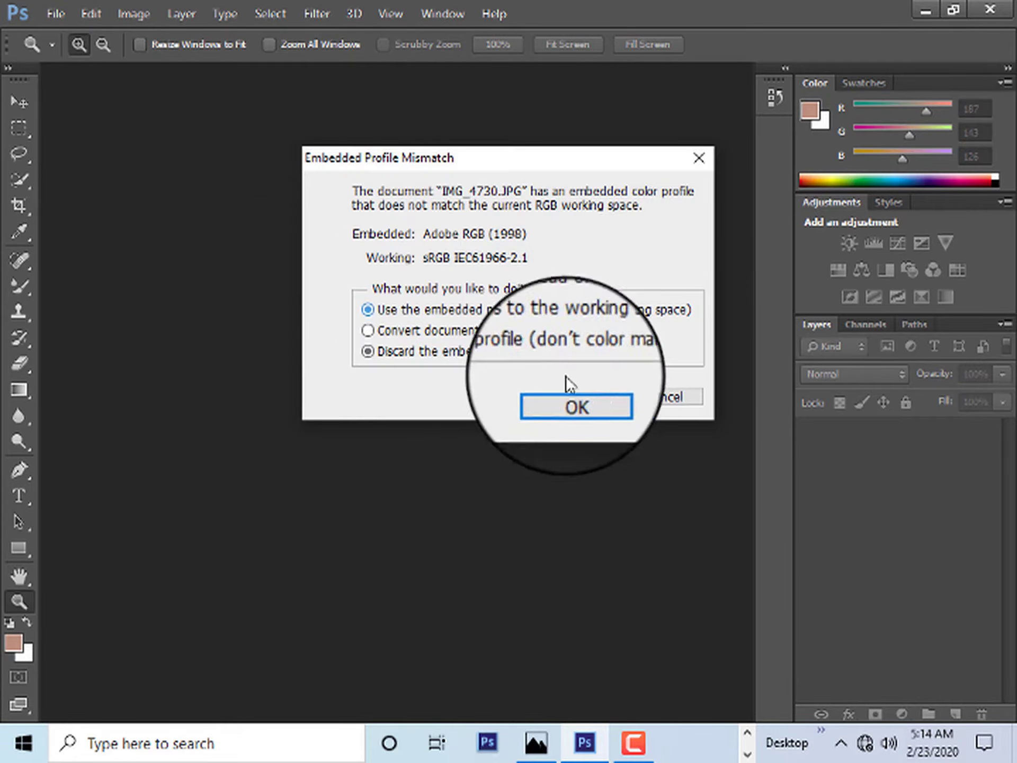
{"action": "left_click", "coordinate": [567, 398]}
{"action": "left_click", "coordinate": [365, 349]}
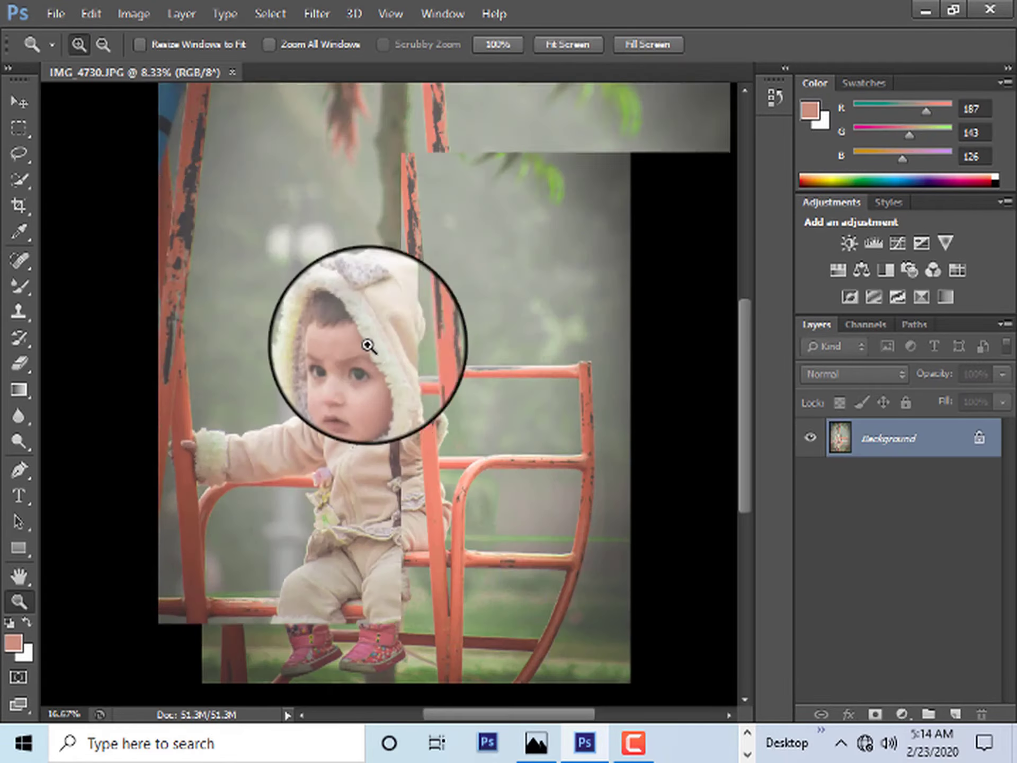
{"action": "left_click", "coordinate": [368, 346]}
{"action": "left_click", "coordinate": [328, 341]}
{"action": "left_click", "coordinate": [295, 341]}
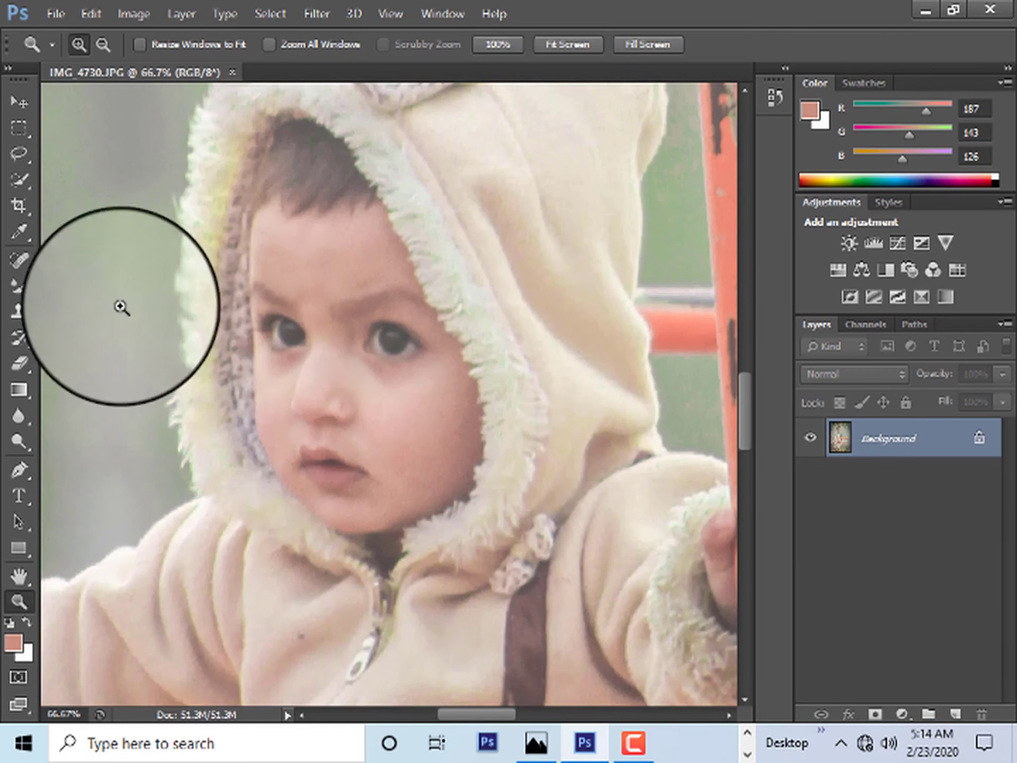
- Duplicate the Background layer and set up a size-60 Mixer Brush with a sampled pale skin tone
{"action": "left_click_drag", "start_coordinate": [957, 709], "coordinate": [955, 714]}
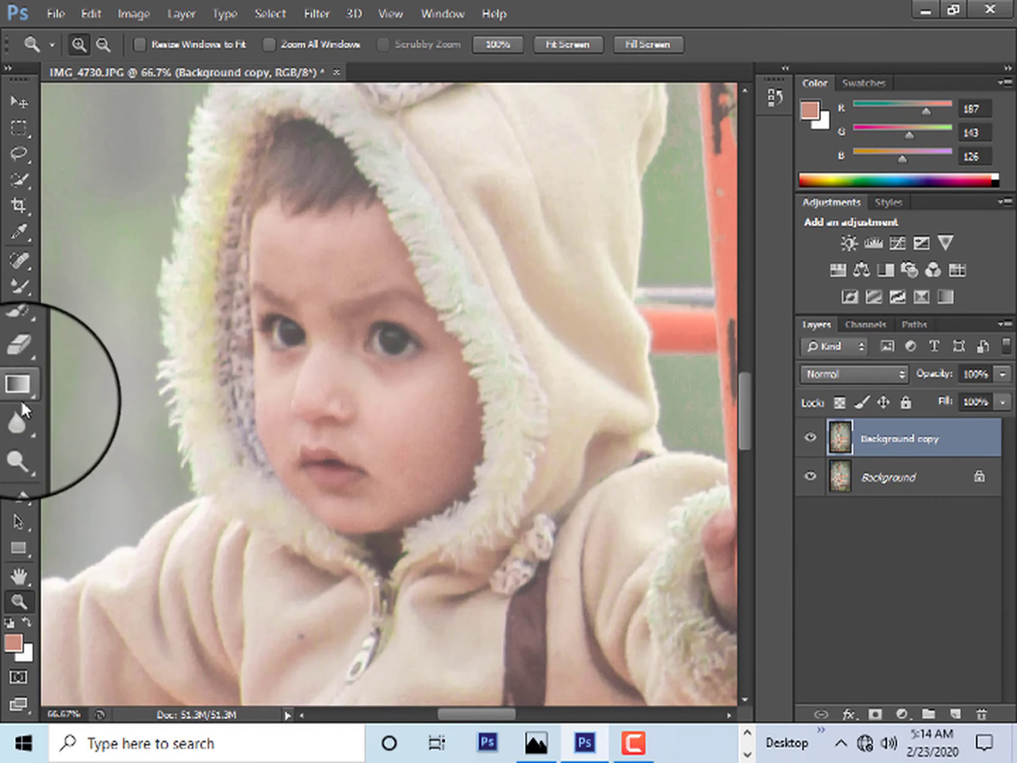
{"action": "left_click", "coordinate": [23, 275]}
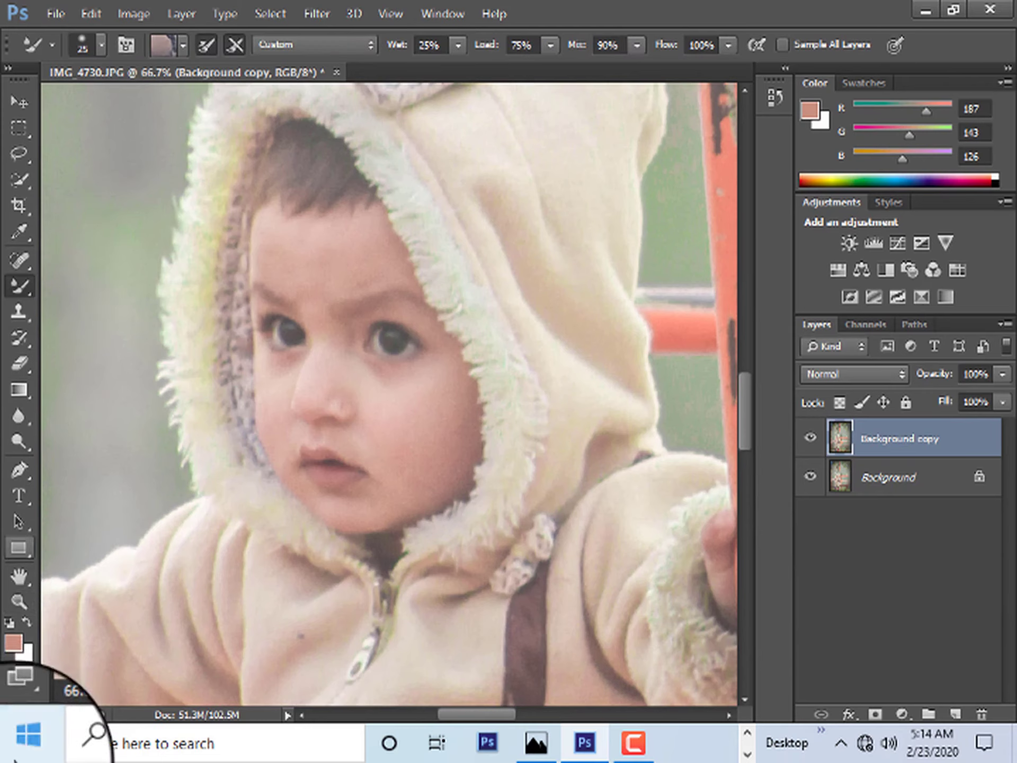
{"action": "left_click", "coordinate": [20, 648]}
{"action": "left_click", "coordinate": [330, 268]}
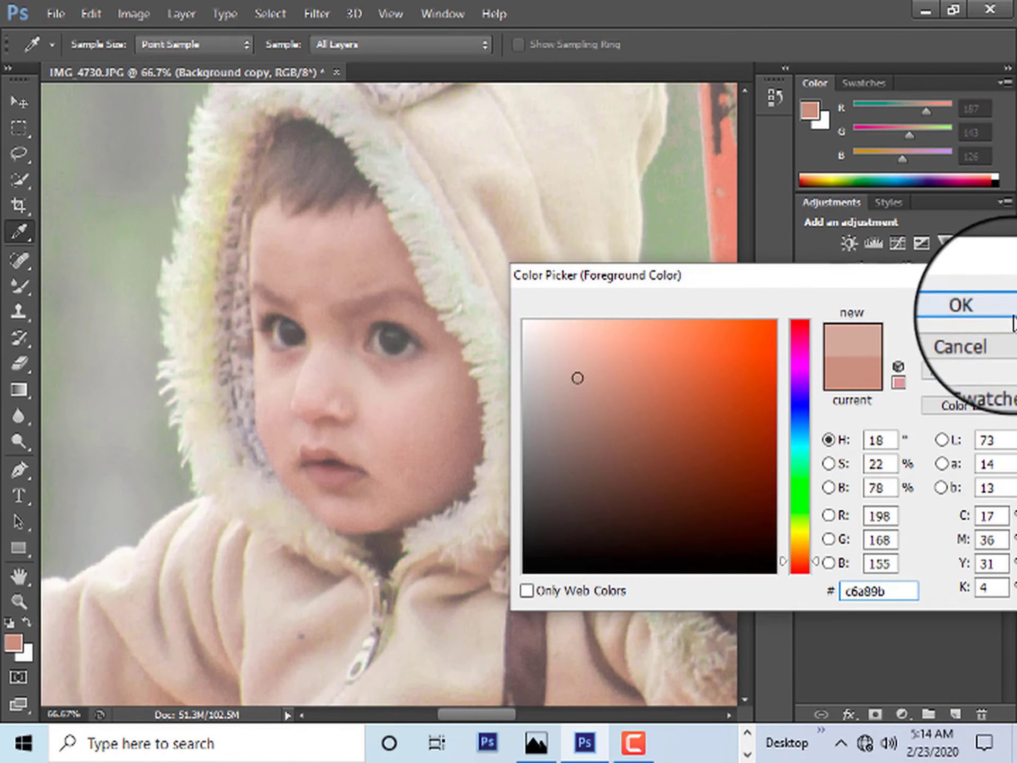
{"action": "left_click", "coordinate": [959, 312]}
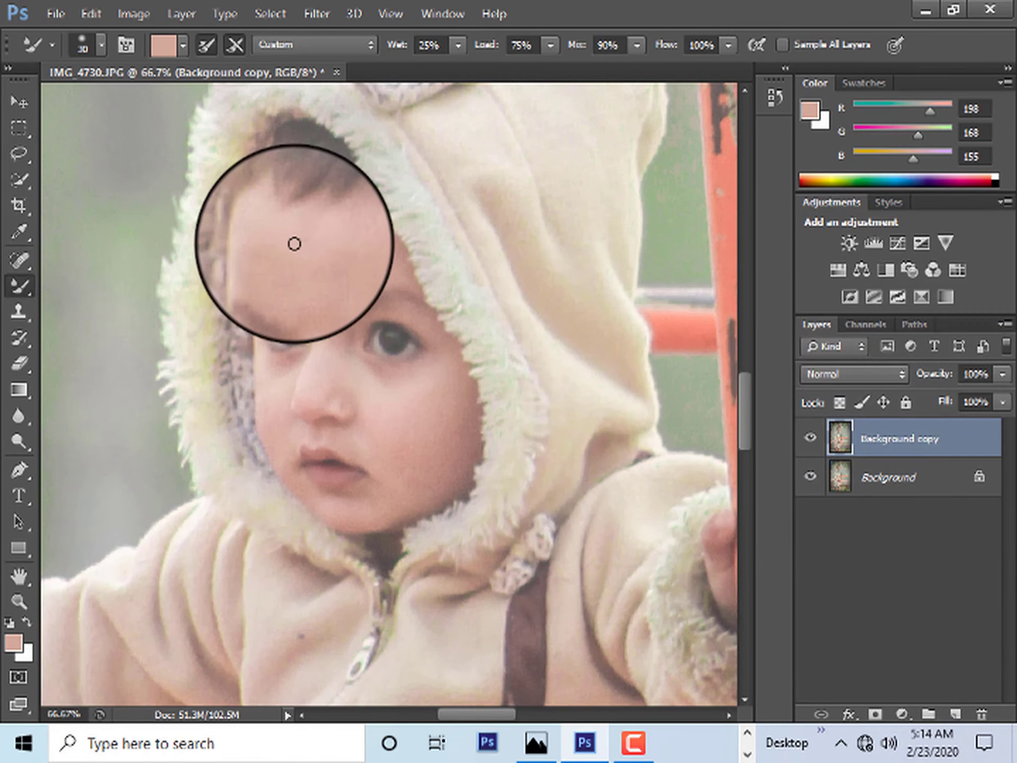
{"action": "key", "text": "bracketright"}
{"action": "key", "text": "bracketright"}
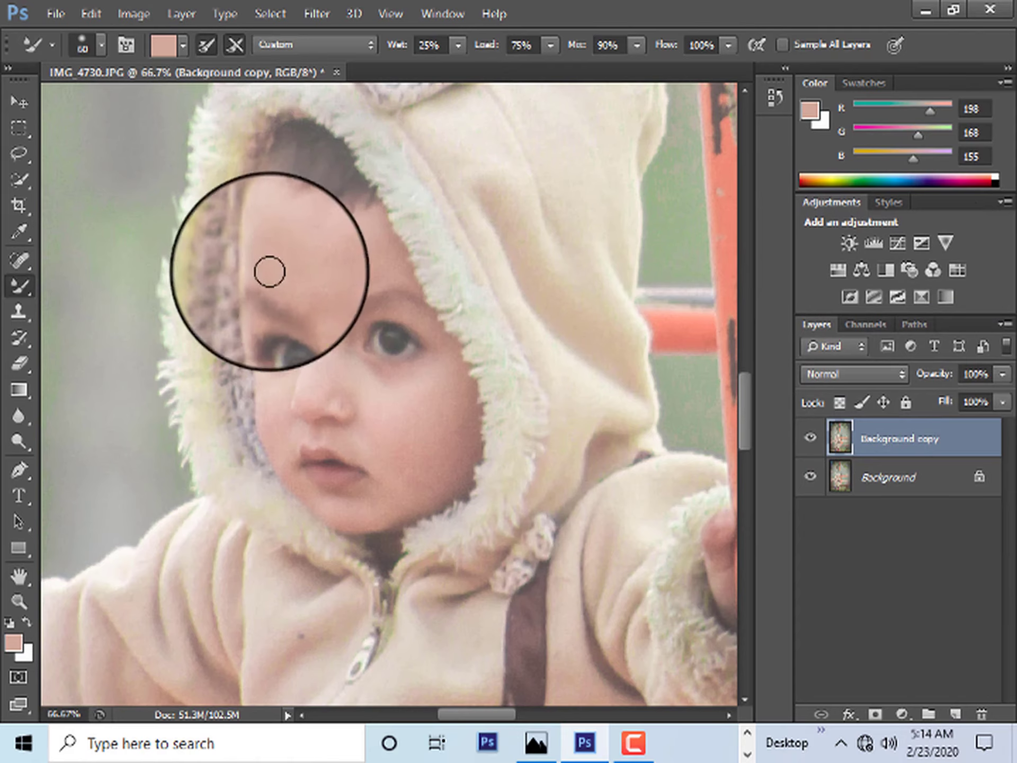
- Smooth the skin on the child's forehead, cheeks and nose
{"action": "mouse_move", "coordinate": [300, 281]}
{"action": "left_mouse_down"}
{"action": "mouse_move", "coordinate": [361, 247]}
{"action": "mouse_move", "coordinate": [318, 380]}
{"action": "mouse_move", "coordinate": [419, 413]}
{"action": "mouse_move", "coordinate": [382, 386]}
{"action": "mouse_move", "coordinate": [393, 439]}
{"action": "mouse_move", "coordinate": [433, 406]}
{"action": "mouse_move", "coordinate": [456, 458]}
{"action": "mouse_move", "coordinate": [374, 488]}
{"action": "mouse_move", "coordinate": [385, 457]}
{"action": "mouse_move", "coordinate": [348, 387]}
{"action": "mouse_move", "coordinate": [289, 395]}
{"action": "mouse_move", "coordinate": [273, 362]}
{"action": "mouse_move", "coordinate": [278, 450]}
{"action": "mouse_move", "coordinate": [318, 386]}
{"action": "mouse_move", "coordinate": [351, 241]}
{"action": "mouse_move", "coordinate": [387, 264]}
{"action": "mouse_move", "coordinate": [338, 259]}
{"action": "mouse_move", "coordinate": [351, 274]}
{"action": "mouse_move", "coordinate": [342, 240]}
{"action": "mouse_move", "coordinate": [272, 231]}
{"action": "mouse_move", "coordinate": [352, 281]}
{"action": "mouse_move", "coordinate": [411, 277]}
{"action": "left_mouse_up"}
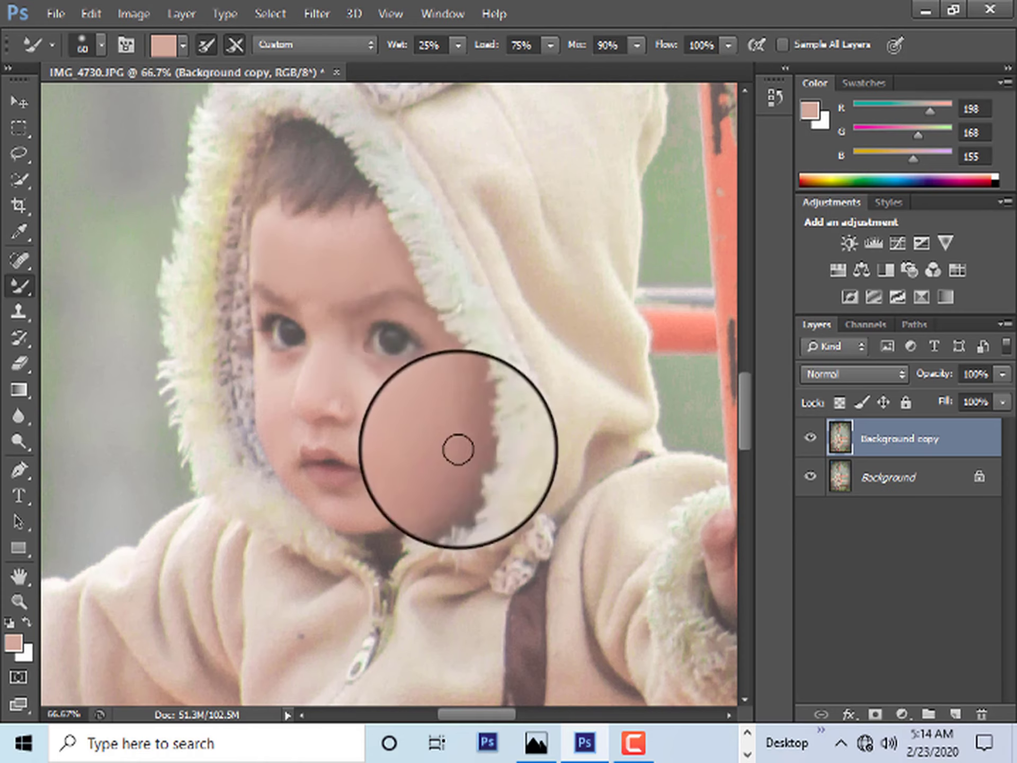
{"action": "mouse_move", "coordinate": [459, 448]}
{"action": "left_mouse_down"}
{"action": "mouse_move", "coordinate": [443, 466]}
{"action": "mouse_move", "coordinate": [373, 427]}
{"action": "mouse_move", "coordinate": [402, 502]}
{"action": "mouse_move", "coordinate": [424, 491]}
{"action": "mouse_move", "coordinate": [390, 518]}
{"action": "mouse_move", "coordinate": [415, 484]}
{"action": "mouse_move", "coordinate": [404, 390]}
{"action": "mouse_move", "coordinate": [418, 400]}
{"action": "mouse_move", "coordinate": [431, 380]}
{"action": "mouse_move", "coordinate": [366, 392]}
{"action": "left_mouse_up"}
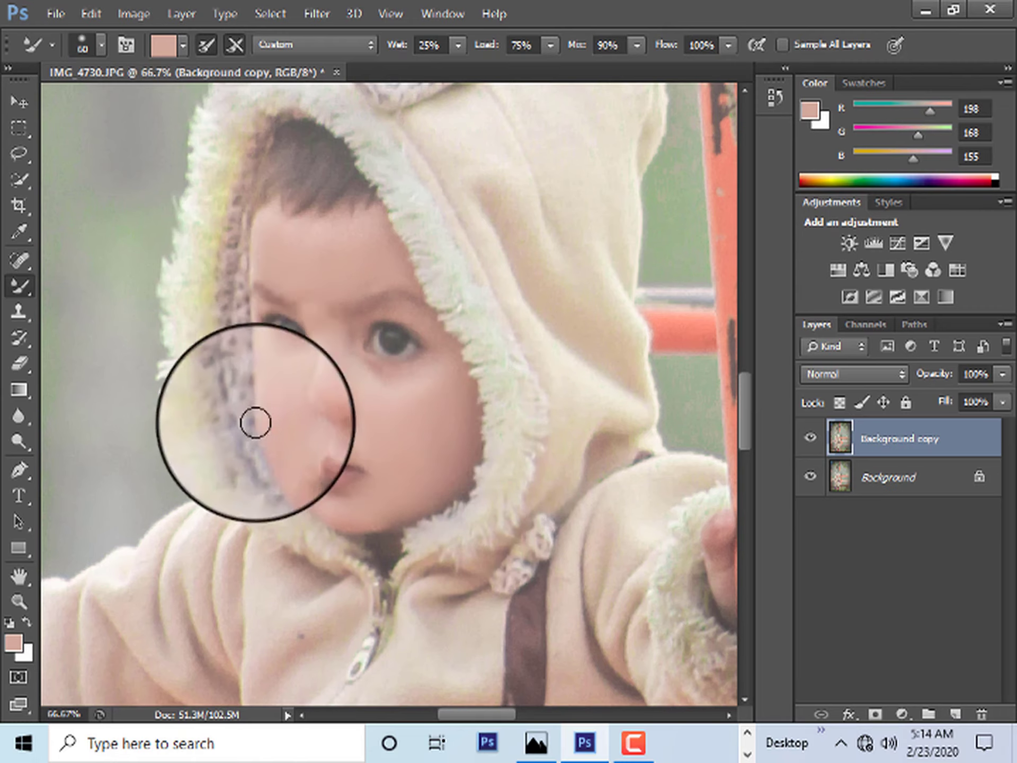
{"action": "mouse_move", "coordinate": [257, 422]}
{"action": "left_mouse_down"}
{"action": "mouse_move", "coordinate": [285, 408]}
{"action": "mouse_move", "coordinate": [275, 414]}
{"action": "mouse_move", "coordinate": [284, 392]}
{"action": "left_mouse_up"}
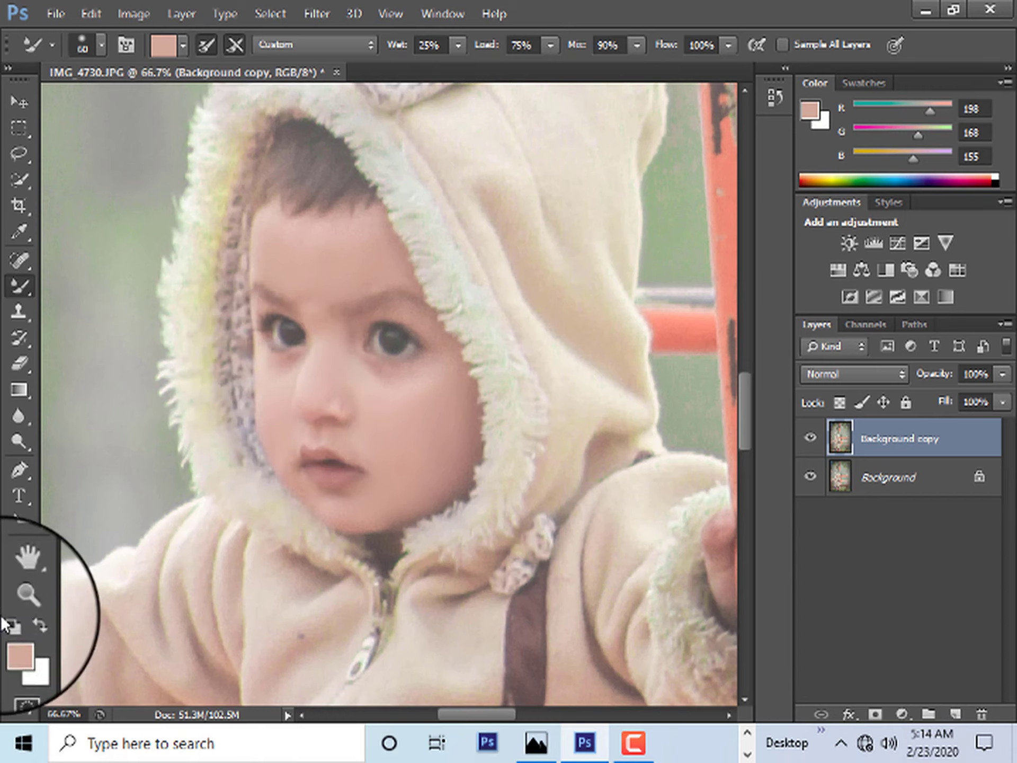
{"action": "mouse_move", "coordinate": [355, 242]}
{"action": "left_mouse_down"}
{"action": "mouse_move", "coordinate": [311, 241]}
{"action": "mouse_move", "coordinate": [312, 229]}
{"action": "mouse_move", "coordinate": [309, 277]}
{"action": "mouse_move", "coordinate": [284, 275]}
{"action": "mouse_move", "coordinate": [265, 255]}
{"action": "mouse_move", "coordinate": [370, 266]}
{"action": "mouse_move", "coordinate": [347, 266]}
{"action": "mouse_move", "coordinate": [362, 233]}
{"action": "left_mouse_up"}
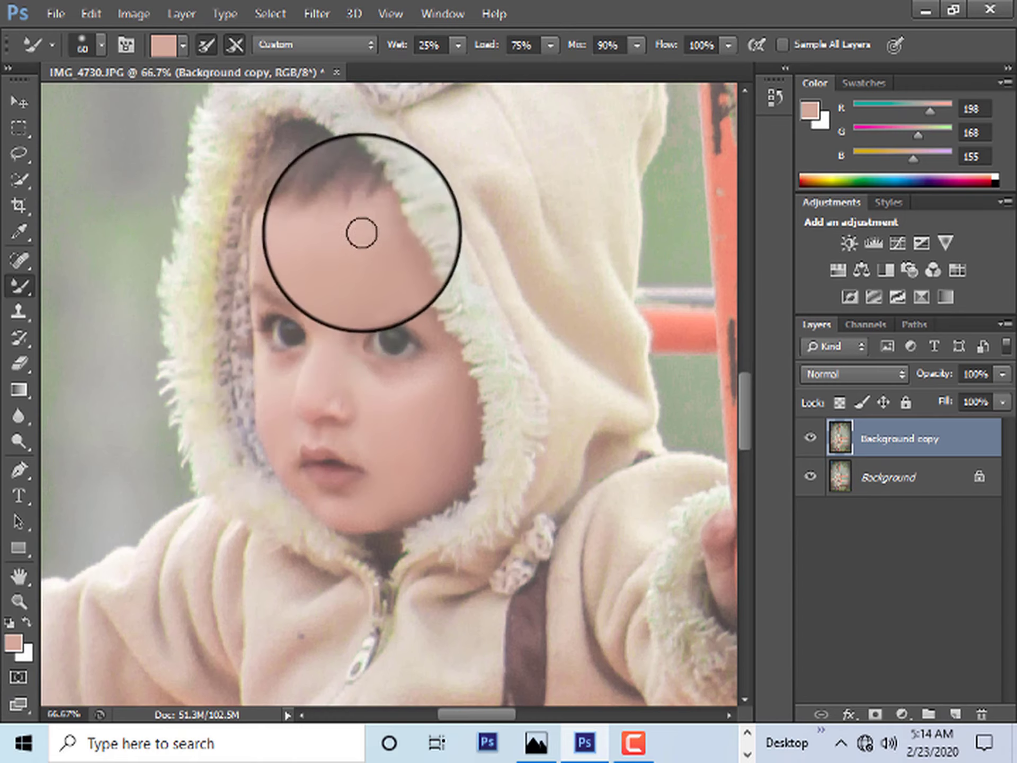
- Use the Zoom tool's Fit on Screen and Zoom Out to view the whole photo
{"action": "left_click", "coordinate": [19, 601]}
{"action": "right_click", "coordinate": [427, 363]}
{"action": "left_click", "coordinate": [429, 370]}
{"action": "right_click", "coordinate": [424, 185]}
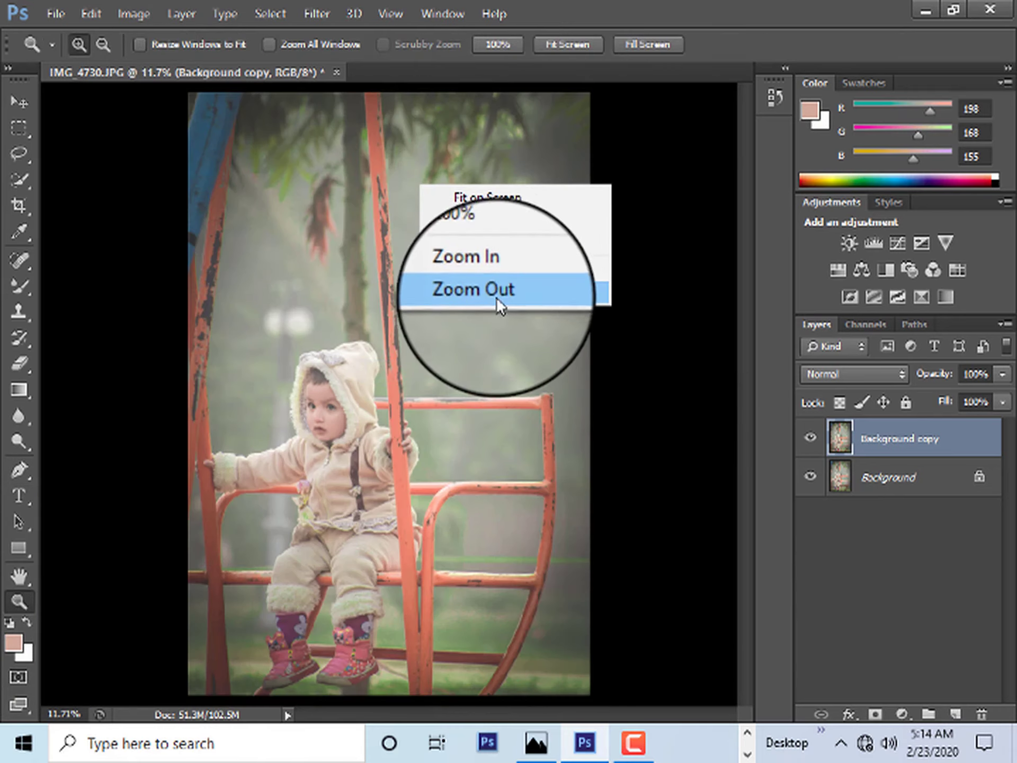
{"action": "left_click", "coordinate": [493, 292]}
{"action": "left_click", "coordinate": [424, 490]}
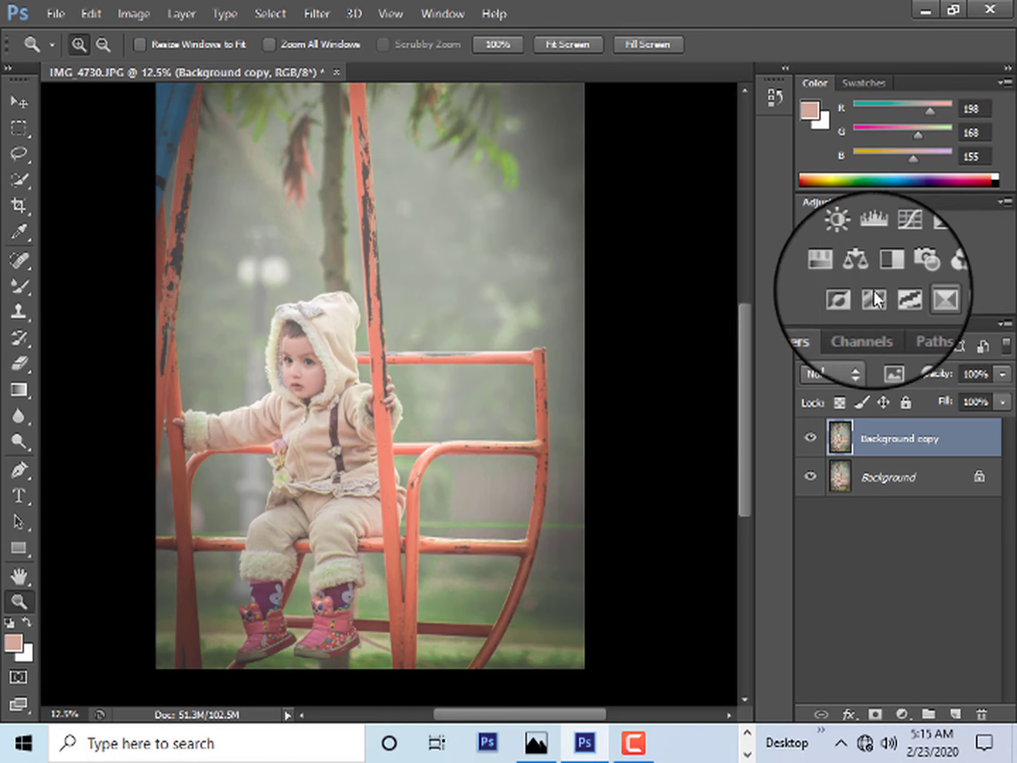
{"action": "right_click", "coordinate": [424, 238]}
{"action": "left_click", "coordinate": [447, 332]}
{"action": "right_click", "coordinate": [318, 231]}
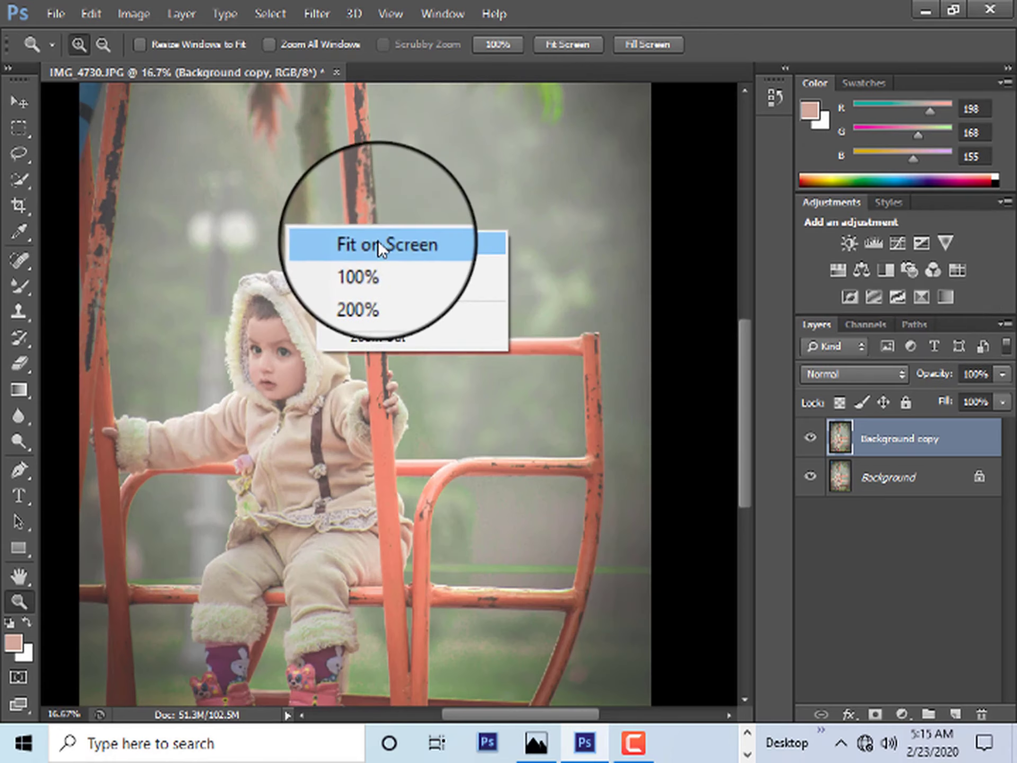
{"action": "left_click", "coordinate": [374, 244]}
{"action": "right_click", "coordinate": [424, 239]}
{"action": "left_click", "coordinate": [454, 347]}
{"action": "left_click", "coordinate": [410, 470]}
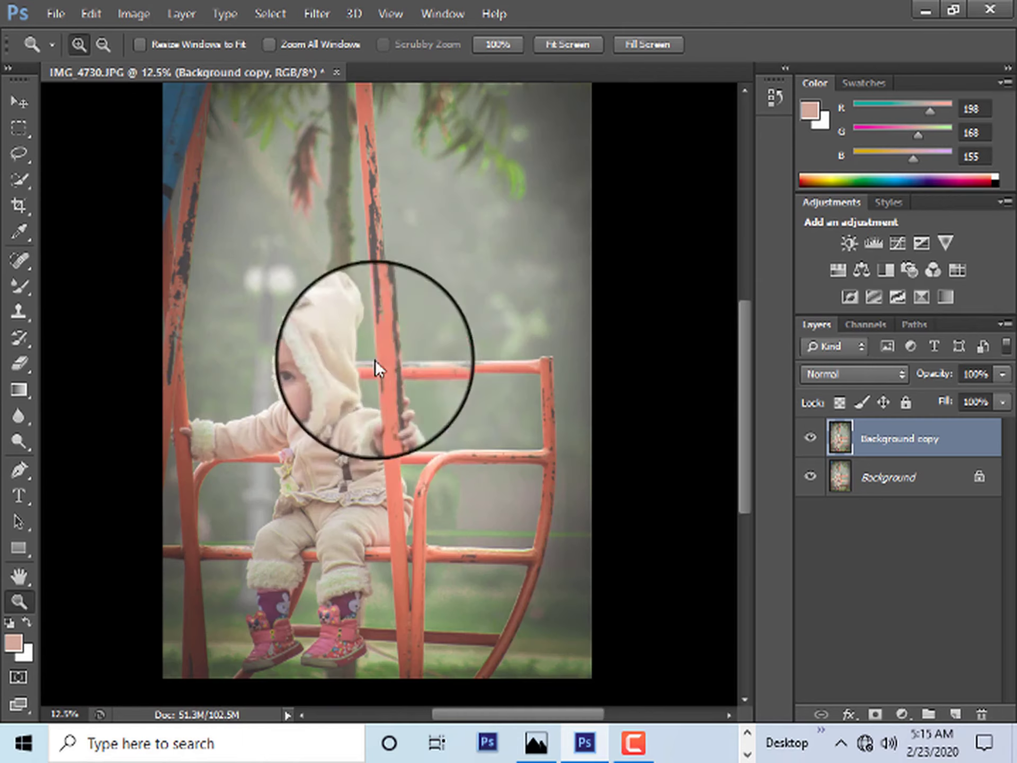
{"action": "right_click", "coordinate": [374, 313]}
{"action": "left_click", "coordinate": [398, 415]}
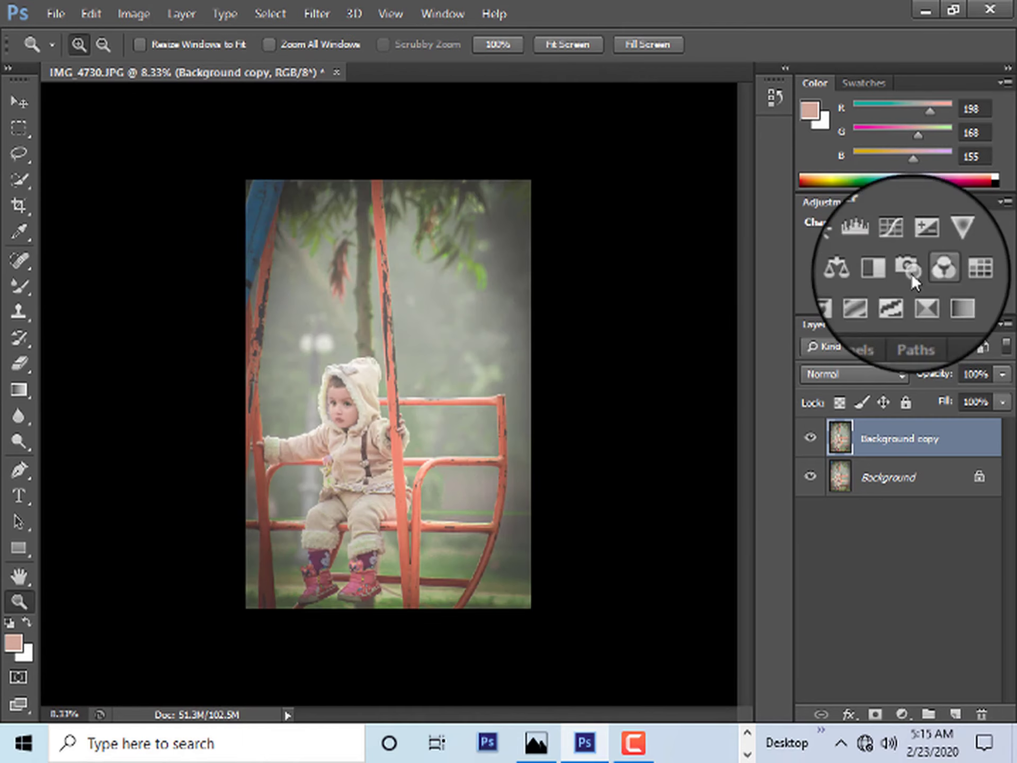
- Add a Selective Color layer: Greens get strong cyan, magenta −100 and maximum yellow
{"action": "left_click", "coordinate": [922, 297]}
{"action": "left_click", "coordinate": [689, 480]}
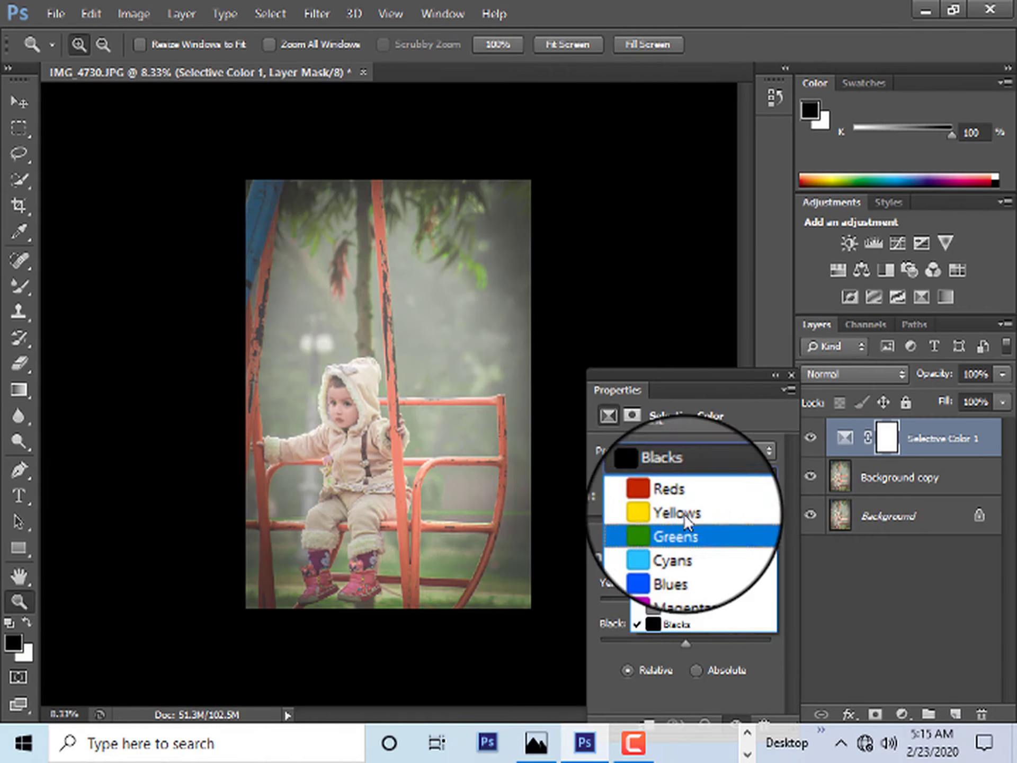
{"action": "left_click", "coordinate": [685, 521]}
{"action": "mouse_move", "coordinate": [686, 517]}
{"action": "left_mouse_down"}
{"action": "mouse_move", "coordinate": [593, 533]}
{"action": "mouse_move", "coordinate": [614, 522]}
{"action": "left_mouse_up"}
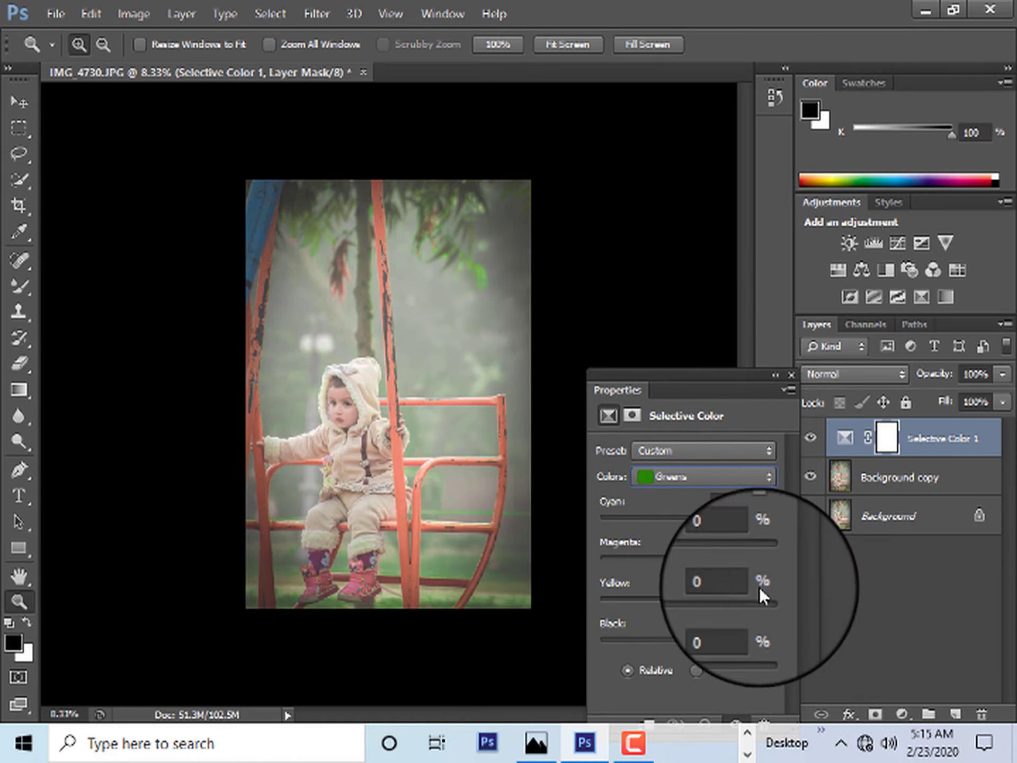
{"action": "left_click_drag", "start_coordinate": [686, 561], "coordinate": [504, 576]}
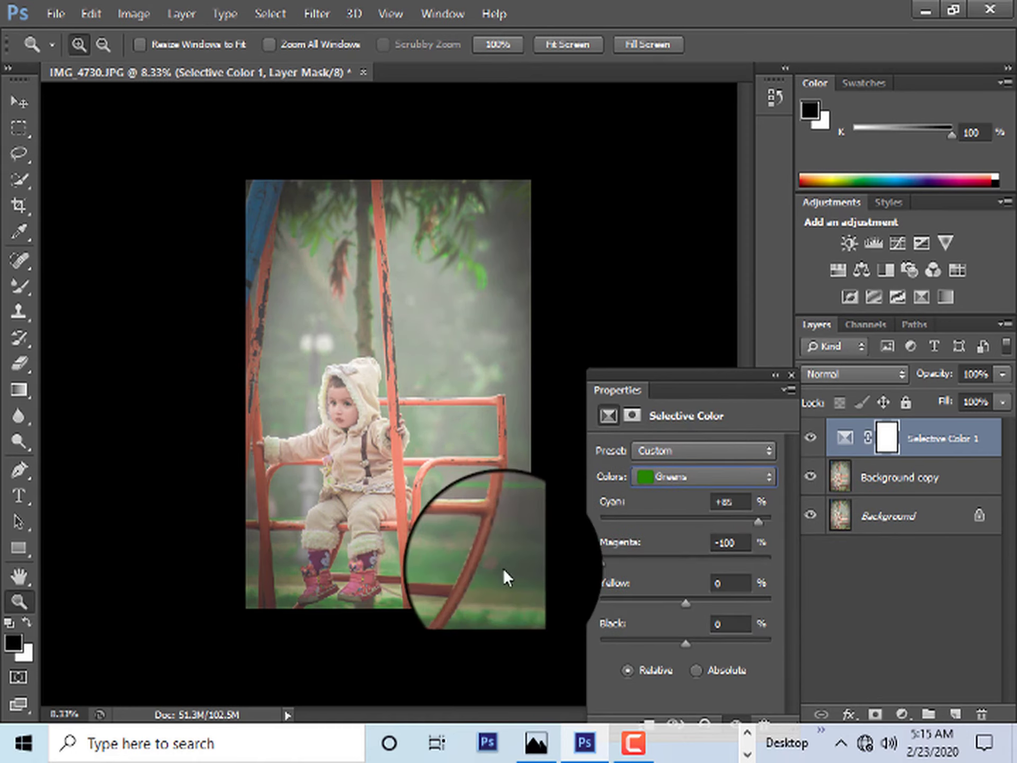
{"action": "left_click_drag", "start_coordinate": [694, 602], "coordinate": [889, 612]}
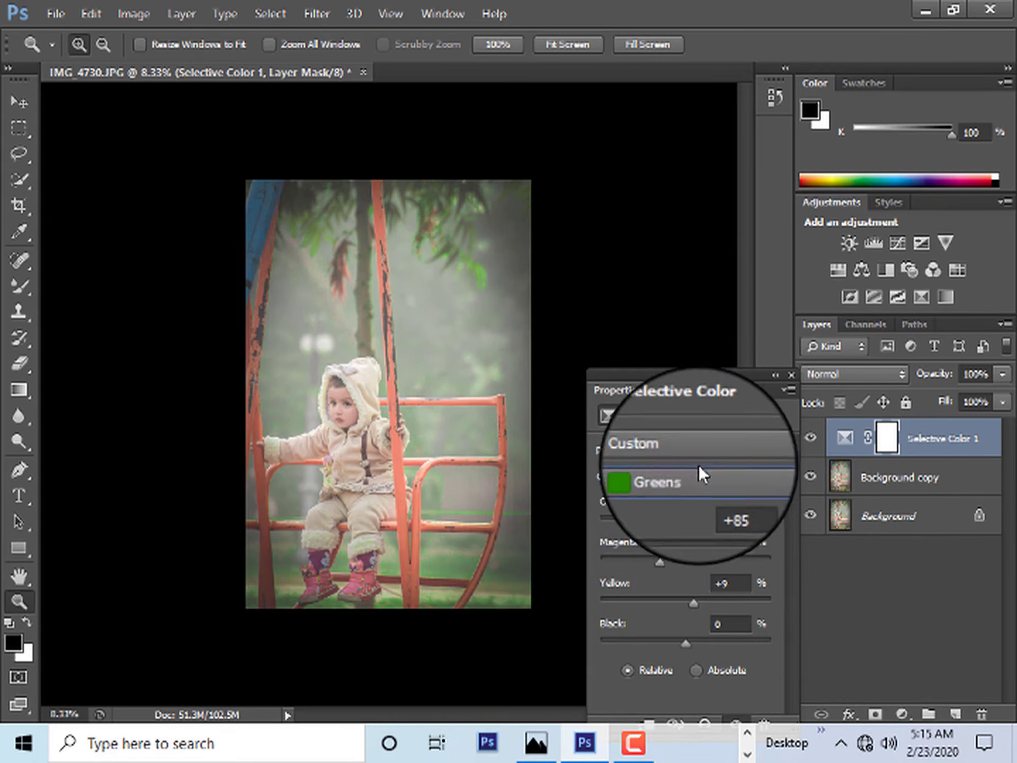
- Adjust the Yellows range, reducing cyan and adding a moderate magenta boost
{"action": "left_click", "coordinate": [684, 478]}
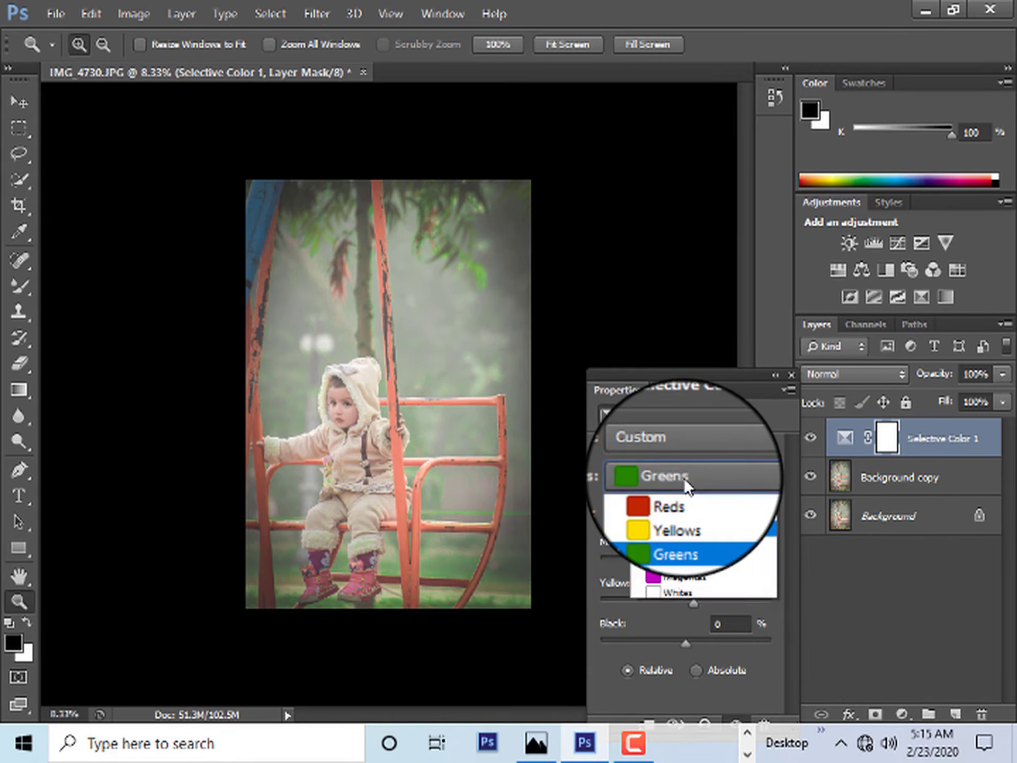
{"action": "left_click", "coordinate": [683, 517]}
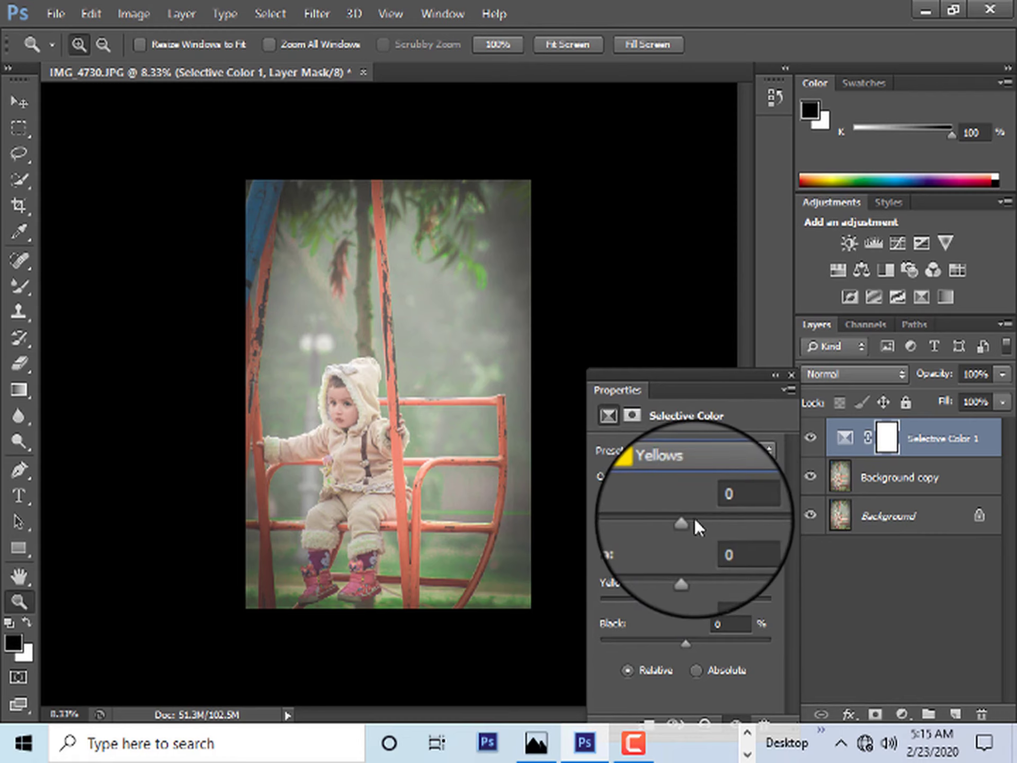
{"action": "left_click_drag", "start_coordinate": [689, 508], "coordinate": [520, 533]}
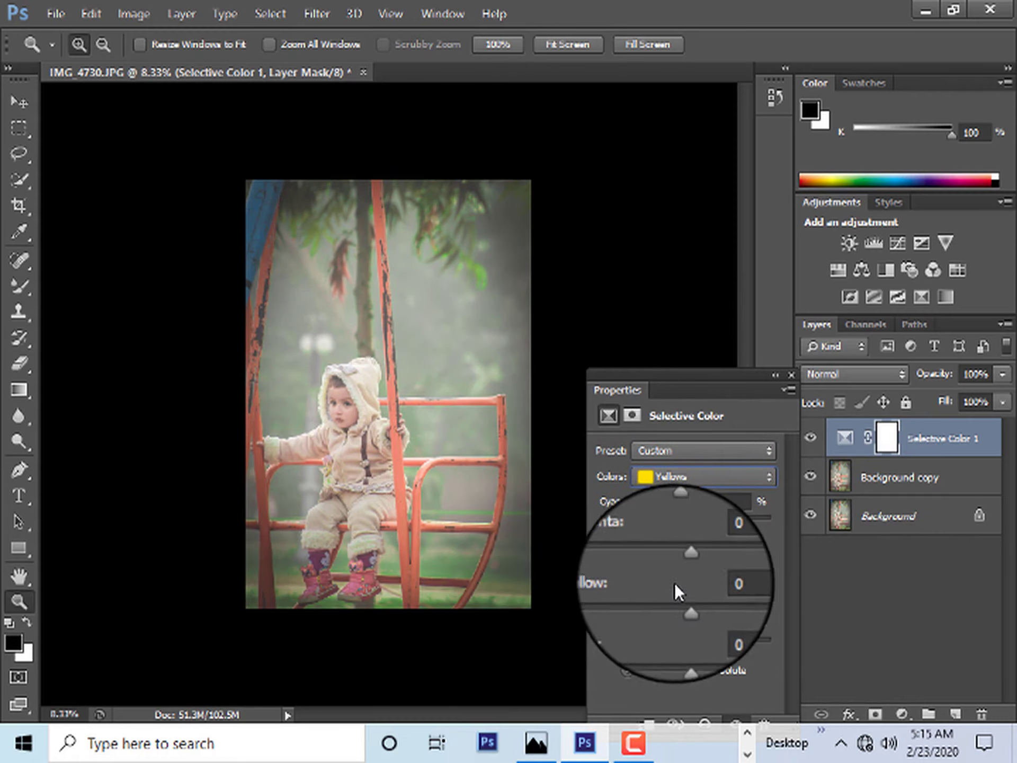
{"action": "mouse_move", "coordinate": [601, 517]}
{"action": "left_mouse_down"}
{"action": "mouse_move", "coordinate": [661, 516]}
{"action": "mouse_move", "coordinate": [703, 556]}
{"action": "left_mouse_up"}
{"action": "mouse_move", "coordinate": [641, 571]}
{"action": "left_mouse_down"}
{"action": "mouse_move", "coordinate": [592, 568]}
{"action": "mouse_move", "coordinate": [806, 586]}
{"action": "mouse_move", "coordinate": [726, 571]}
{"action": "left_mouse_up"}
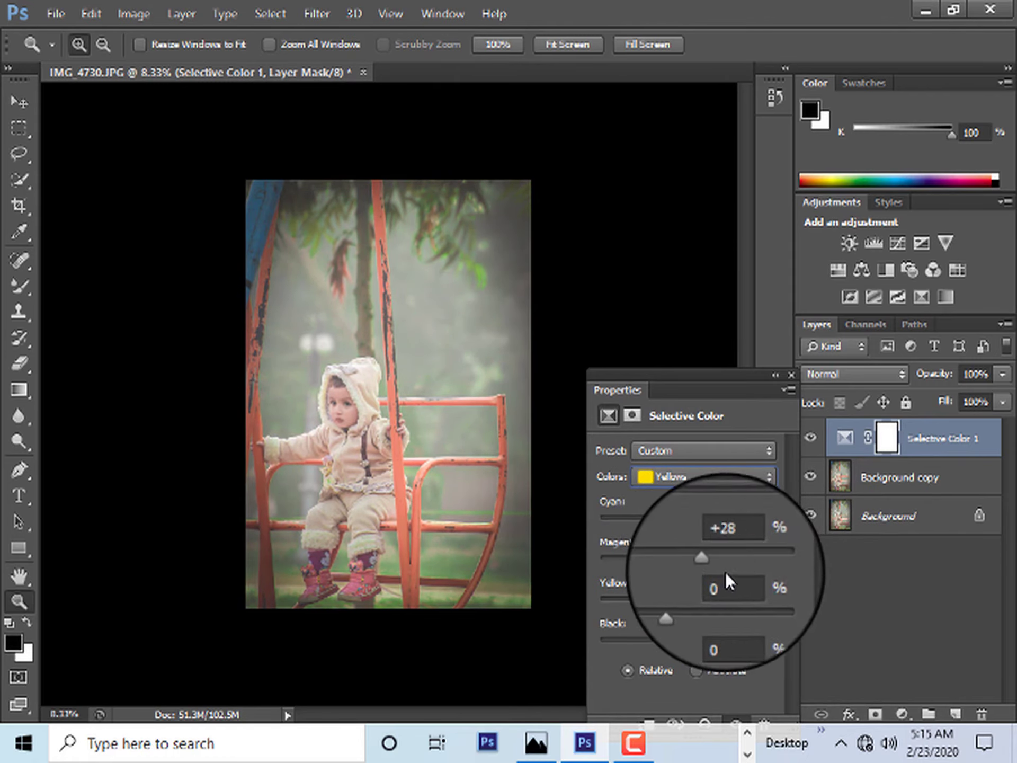
{"action": "mouse_move", "coordinate": [830, 582]}
{"action": "left_mouse_down"}
{"action": "mouse_move", "coordinate": [735, 587]}
{"action": "mouse_move", "coordinate": [866, 610]}
{"action": "mouse_move", "coordinate": [570, 599]}
{"action": "left_mouse_up"}
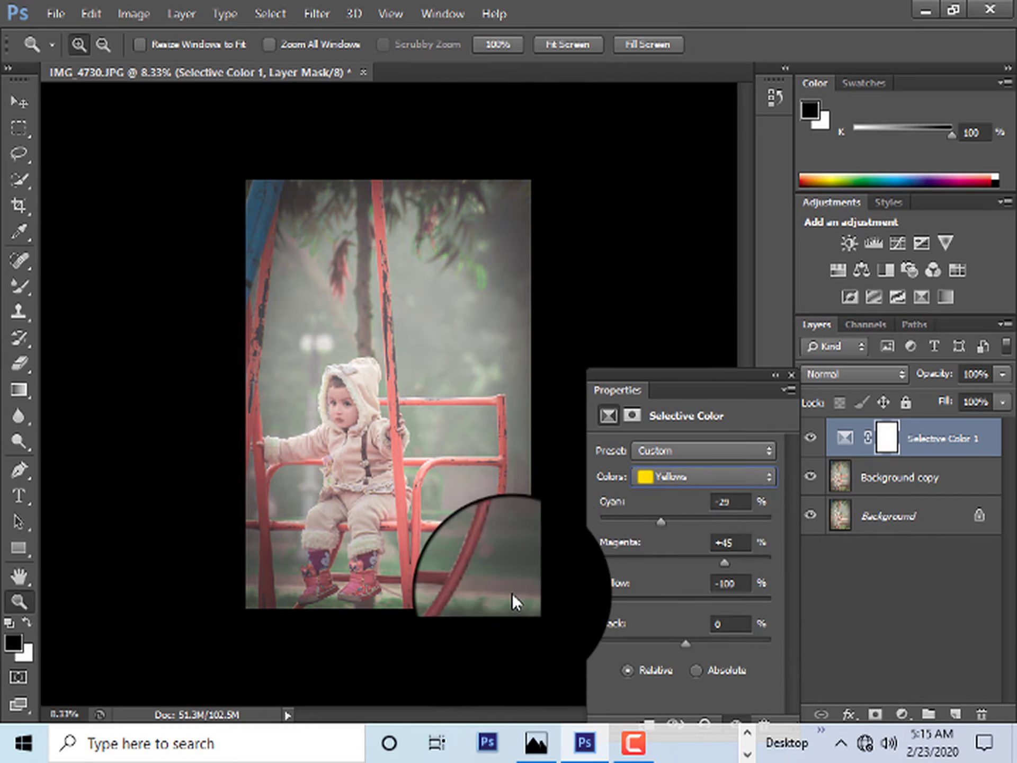
- Add cyan to the Whites, then remove all cyan from the Yellows
{"action": "left_click", "coordinate": [678, 477]}
{"action": "left_click", "coordinate": [679, 587]}
{"action": "mouse_move", "coordinate": [720, 513]}
{"action": "left_mouse_down"}
{"action": "mouse_move", "coordinate": [781, 526]}
{"action": "mouse_move", "coordinate": [738, 533]}
{"action": "mouse_move", "coordinate": [795, 569]}
{"action": "mouse_move", "coordinate": [619, 529]}
{"action": "left_mouse_up"}
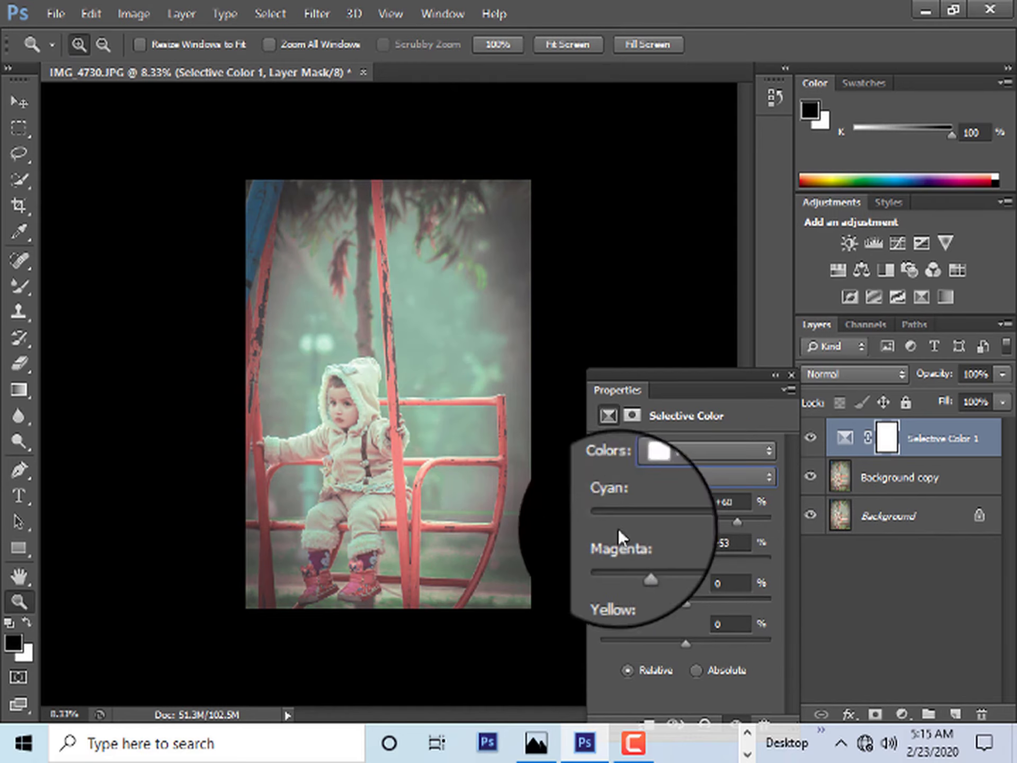
{"action": "left_click", "coordinate": [671, 477]}
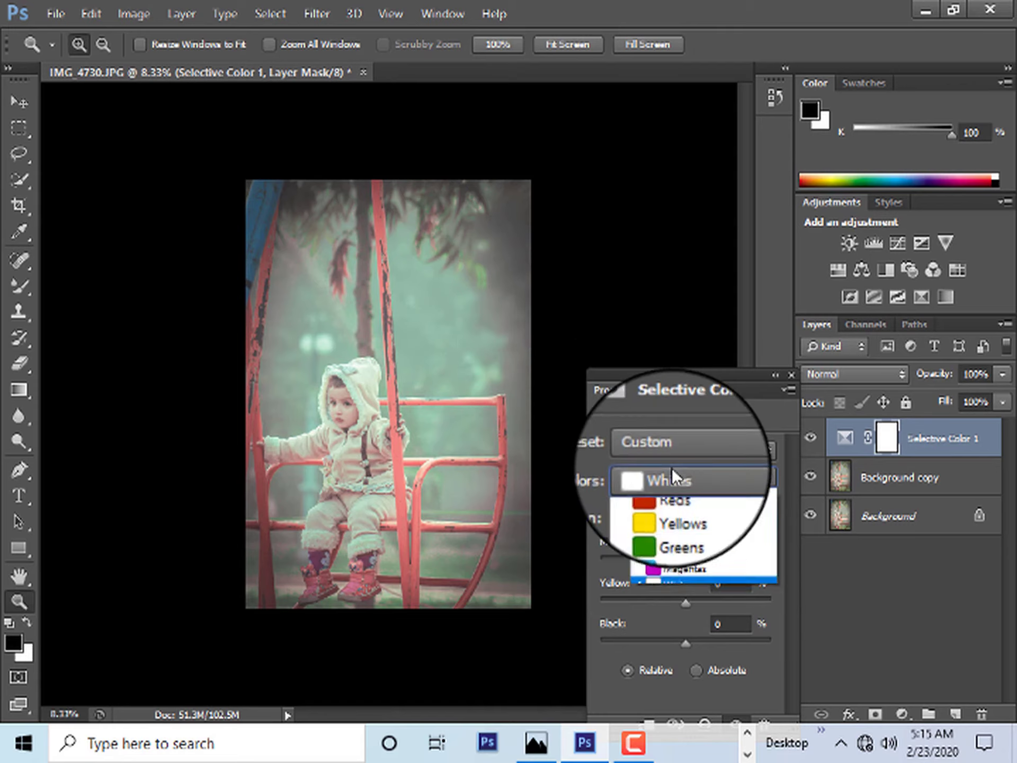
{"action": "left_click", "coordinate": [685, 517]}
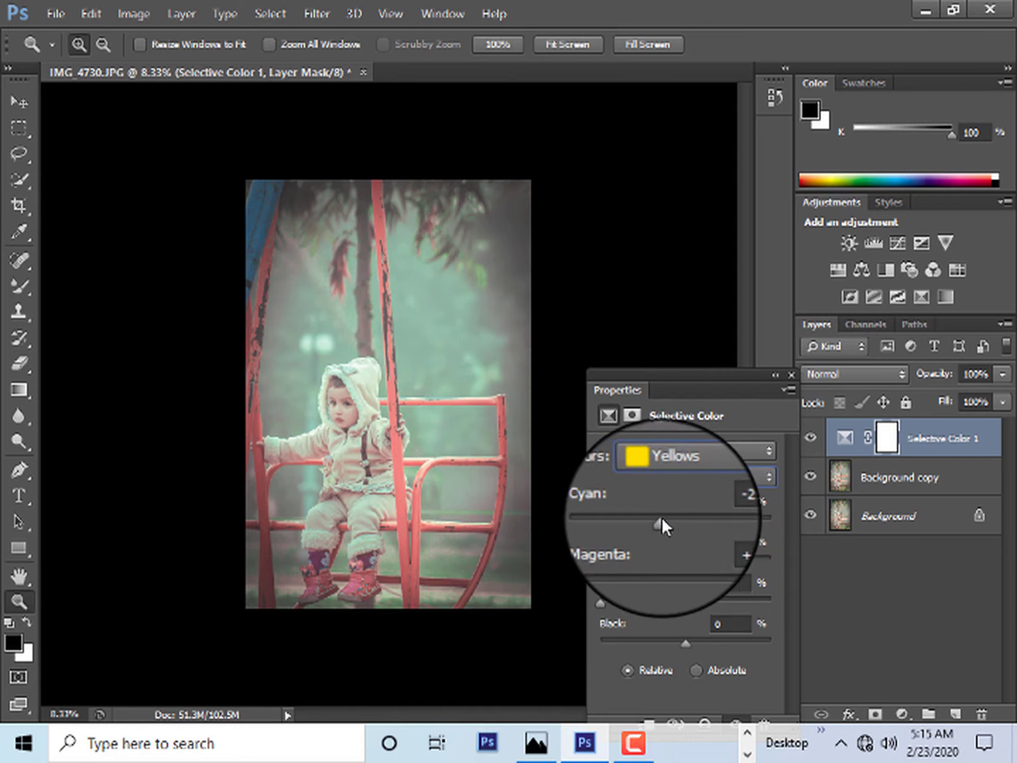
{"action": "left_click_drag", "start_coordinate": [663, 517], "coordinate": [567, 520]}
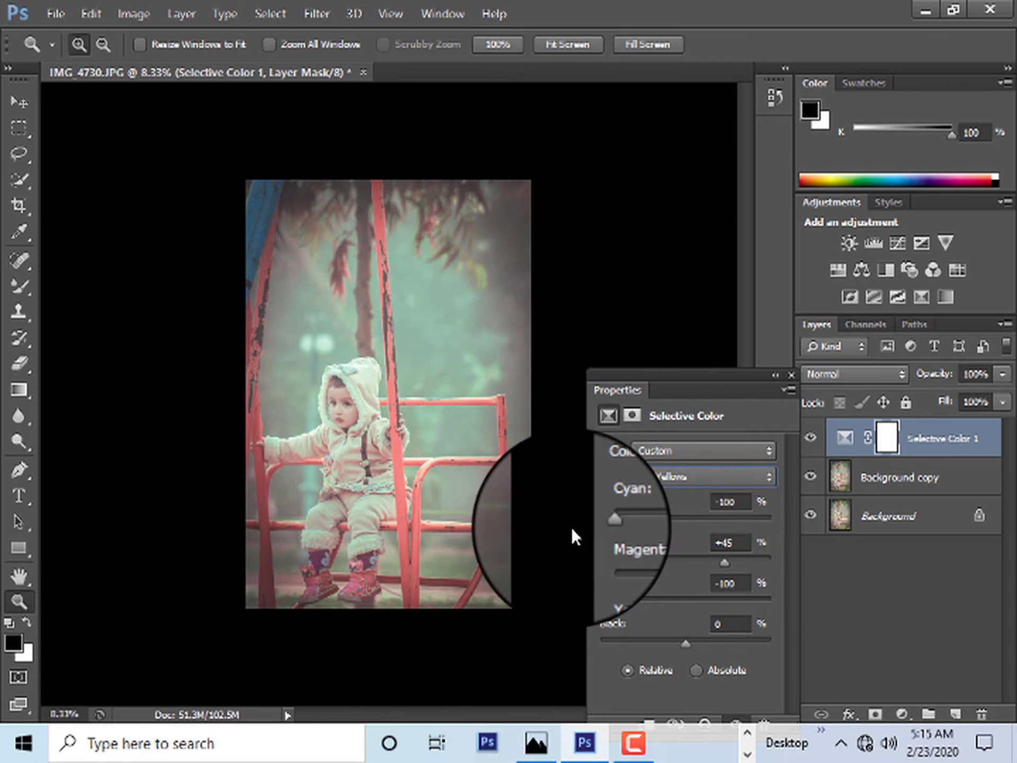
- Rework the Greens range: magenta −100 and yellow pulled fully out
{"action": "left_click", "coordinate": [369, 410]}
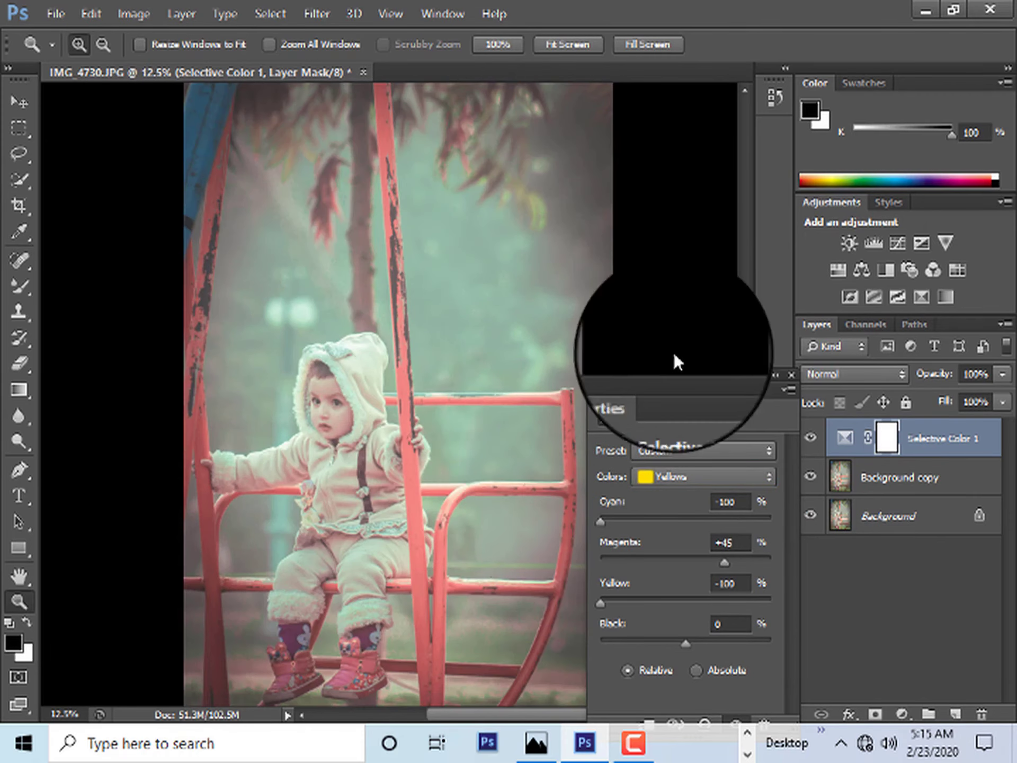
{"action": "scroll", "coordinate": [445, 370], "scroll_direction": "up", "scroll_amount": 1}
{"action": "scroll", "coordinate": [480, 397], "scroll_direction": "up", "scroll_amount": 2}
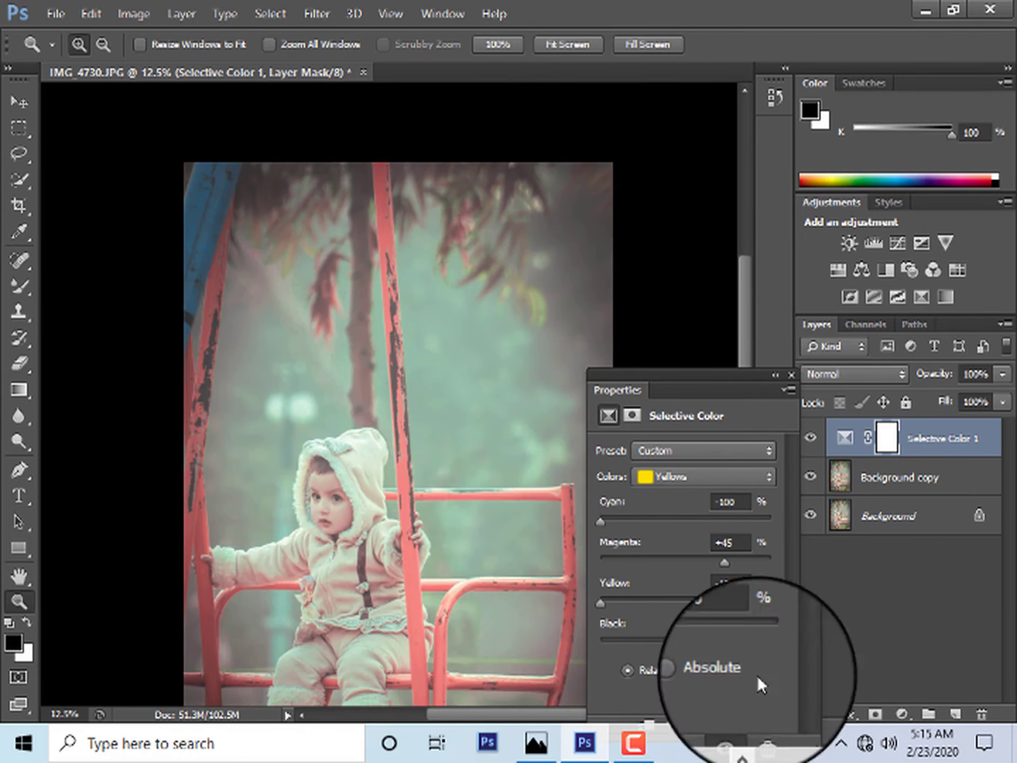
{"action": "left_click", "coordinate": [673, 454]}
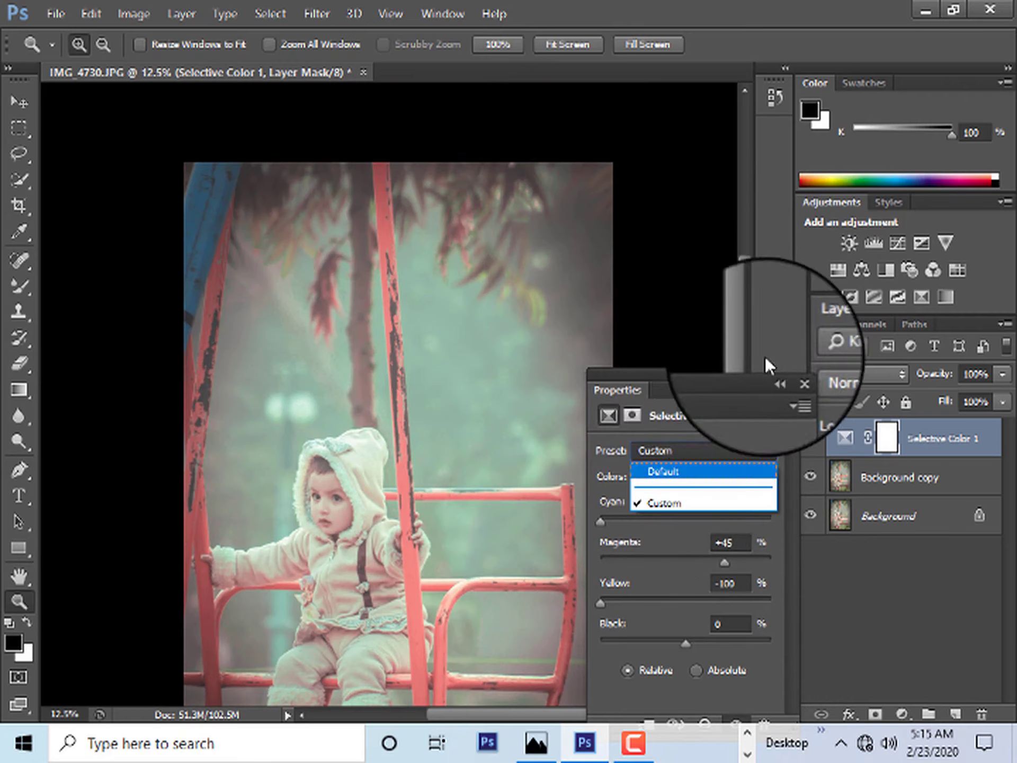
{"action": "left_click", "coordinate": [716, 423]}
{"action": "left_click", "coordinate": [678, 479]}
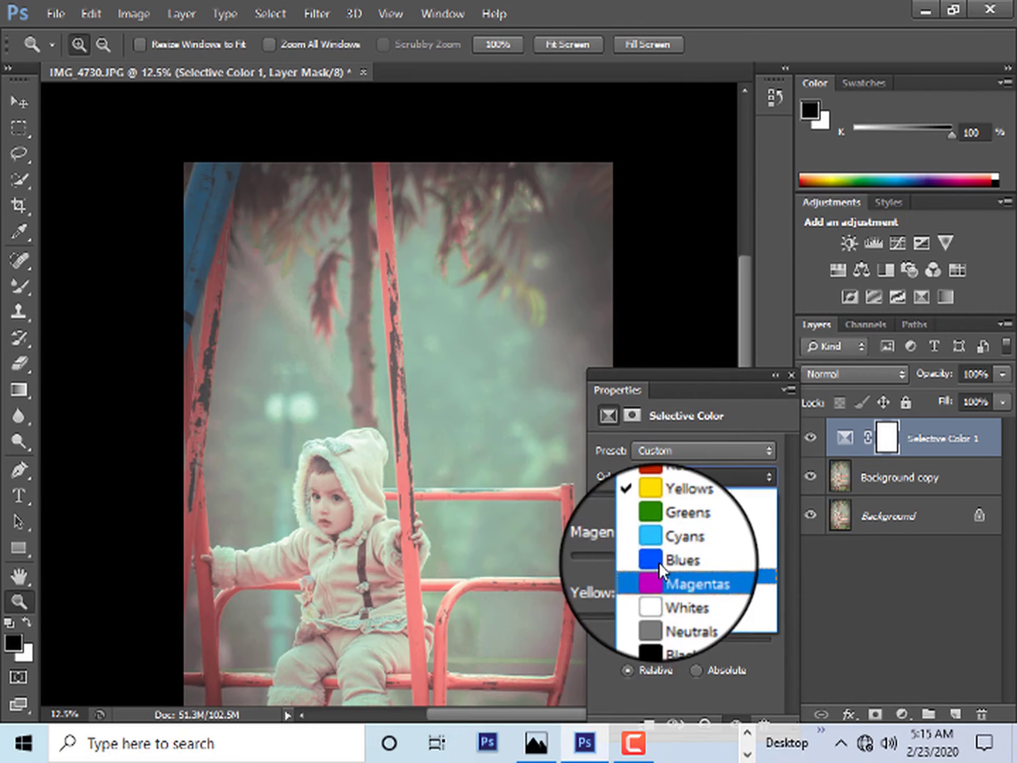
{"action": "left_click", "coordinate": [679, 525]}
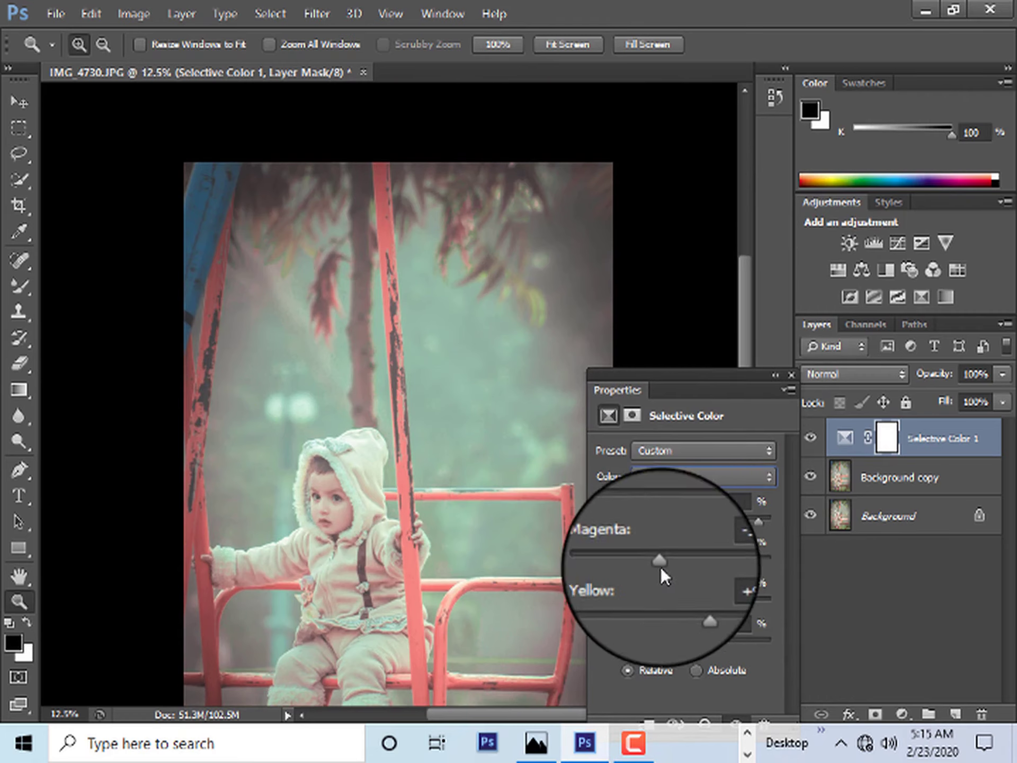
{"action": "left_click_drag", "start_coordinate": [663, 559], "coordinate": [454, 568]}
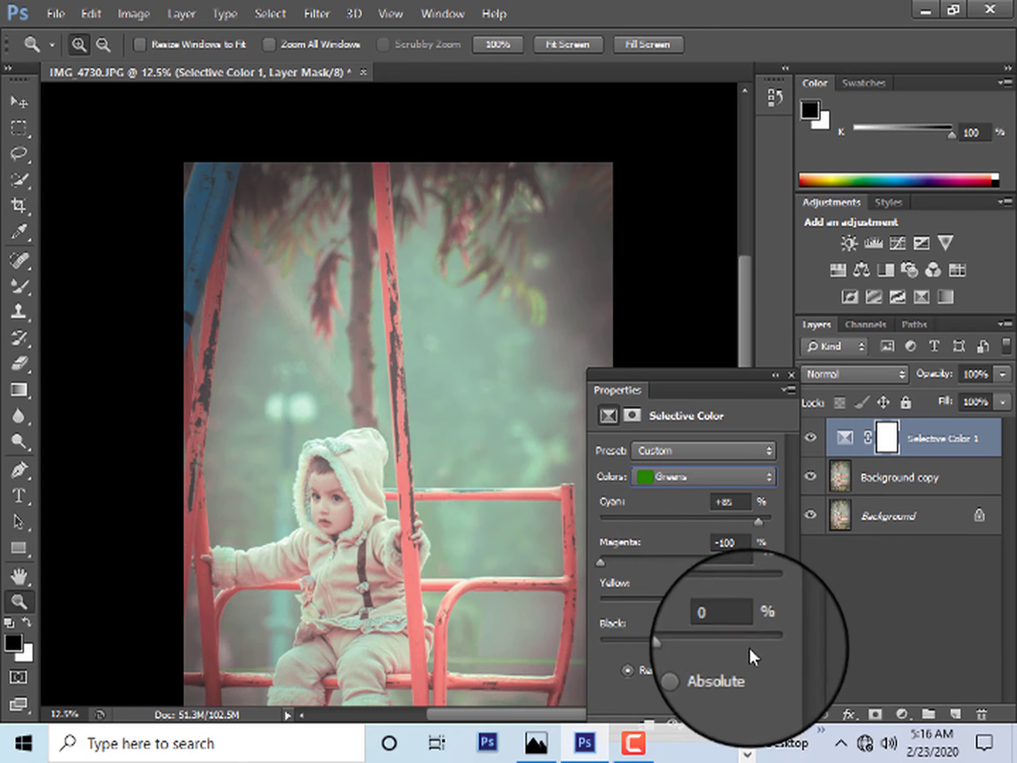
{"action": "left_click_drag", "start_coordinate": [686, 599], "coordinate": [771, 599]}
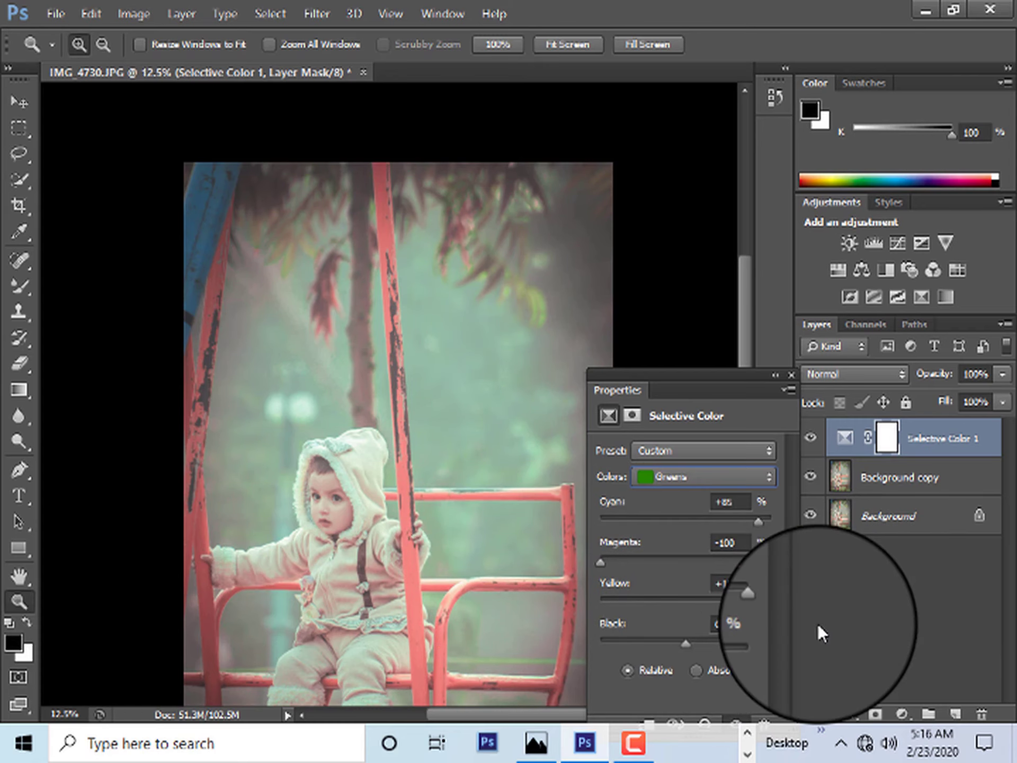
{"action": "left_click_drag", "start_coordinate": [771, 602], "coordinate": [444, 643]}
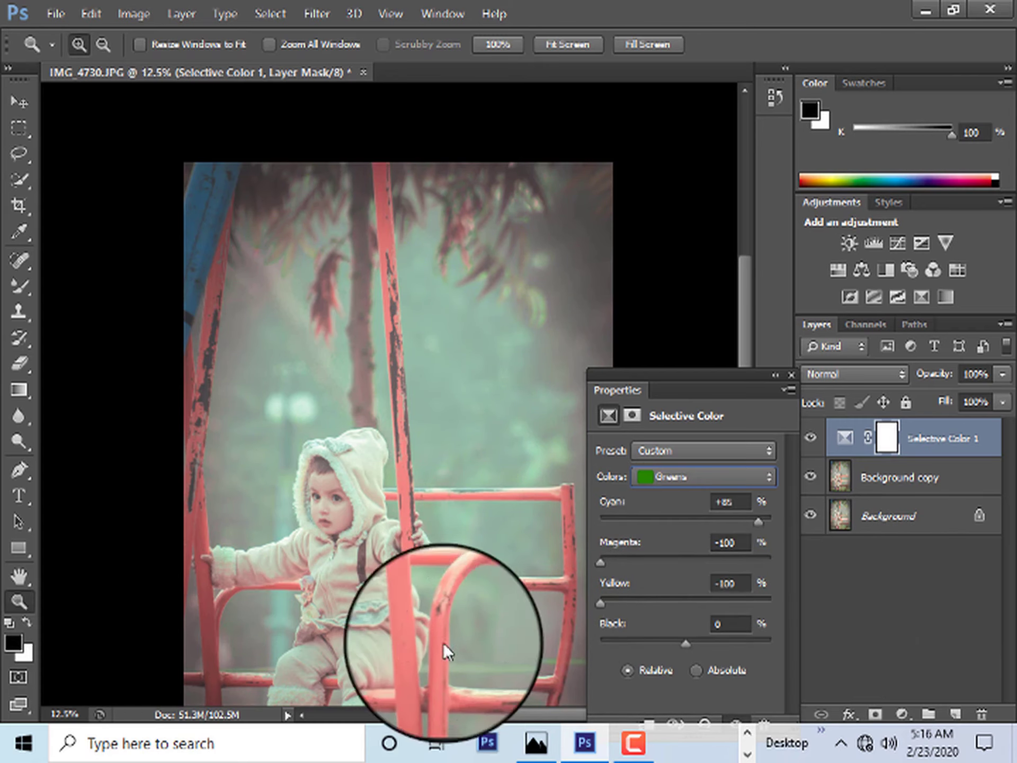
- Fit the photo on screen, set Greens black to −100, and close Selective Color properties
{"action": "right_click", "coordinate": [337, 350]}
{"action": "left_click", "coordinate": [371, 358]}
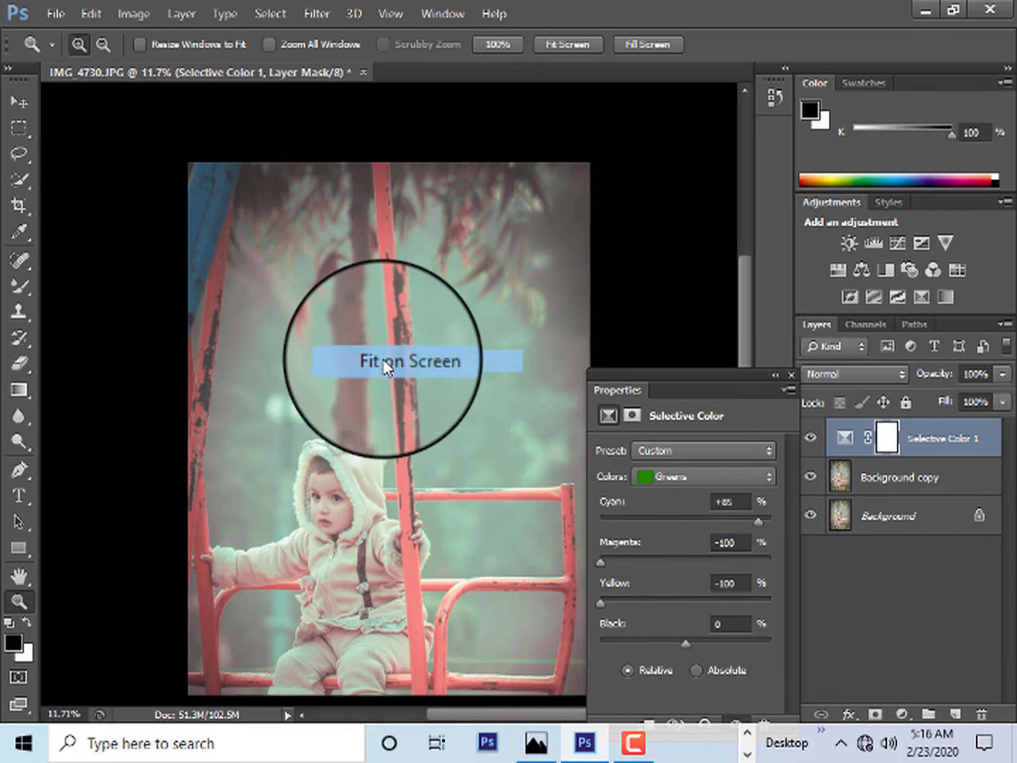
{"action": "right_click", "coordinate": [351, 261]}
{"action": "left_click", "coordinate": [679, 174]}
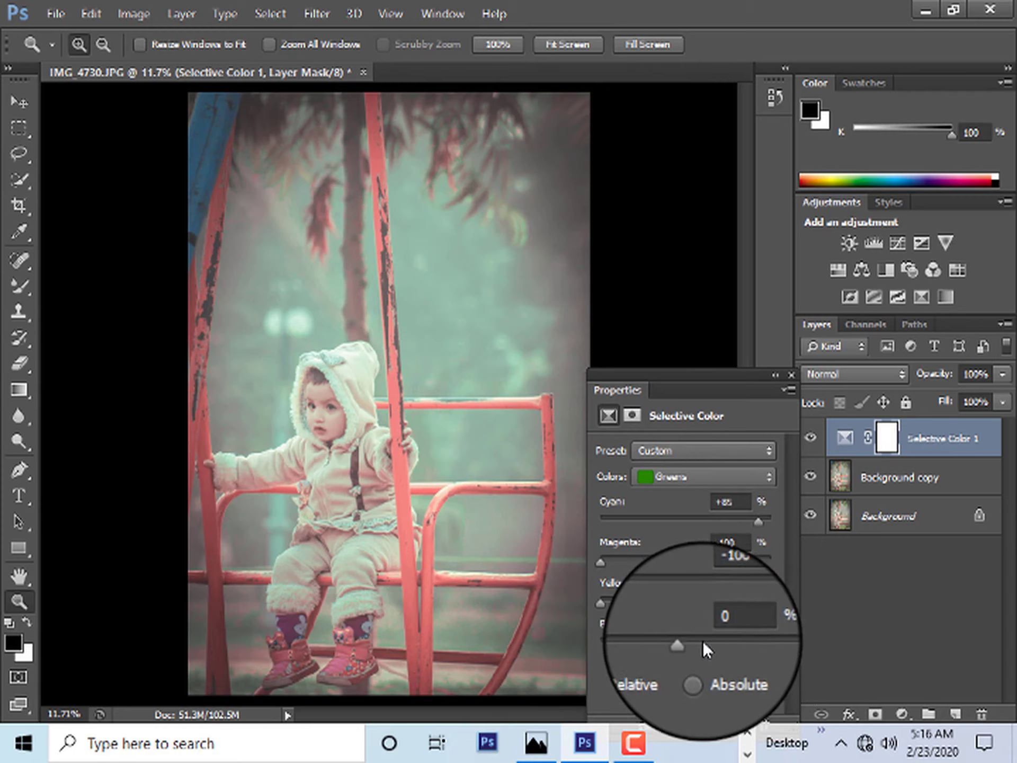
{"action": "mouse_move", "coordinate": [743, 636]}
{"action": "left_mouse_down"}
{"action": "mouse_move", "coordinate": [431, 625]}
{"action": "mouse_move", "coordinate": [812, 638]}
{"action": "mouse_move", "coordinate": [352, 659]}
{"action": "mouse_move", "coordinate": [927, 668]}
{"action": "mouse_move", "coordinate": [459, 669]}
{"action": "left_mouse_up"}
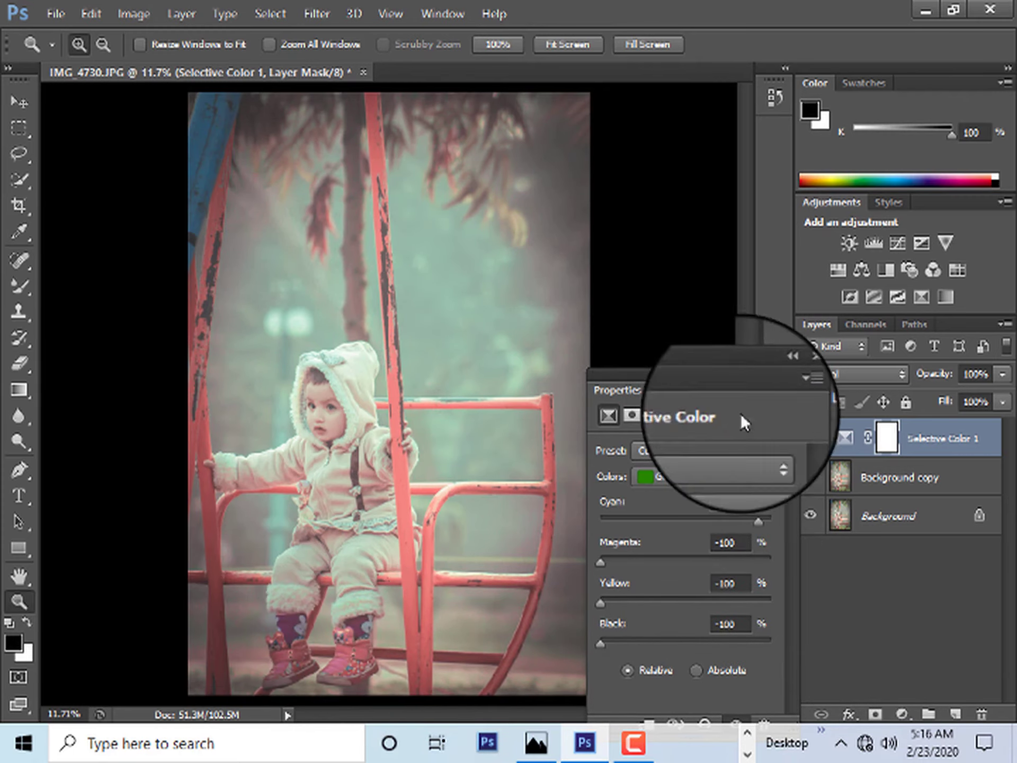
{"action": "left_click", "coordinate": [789, 375]}
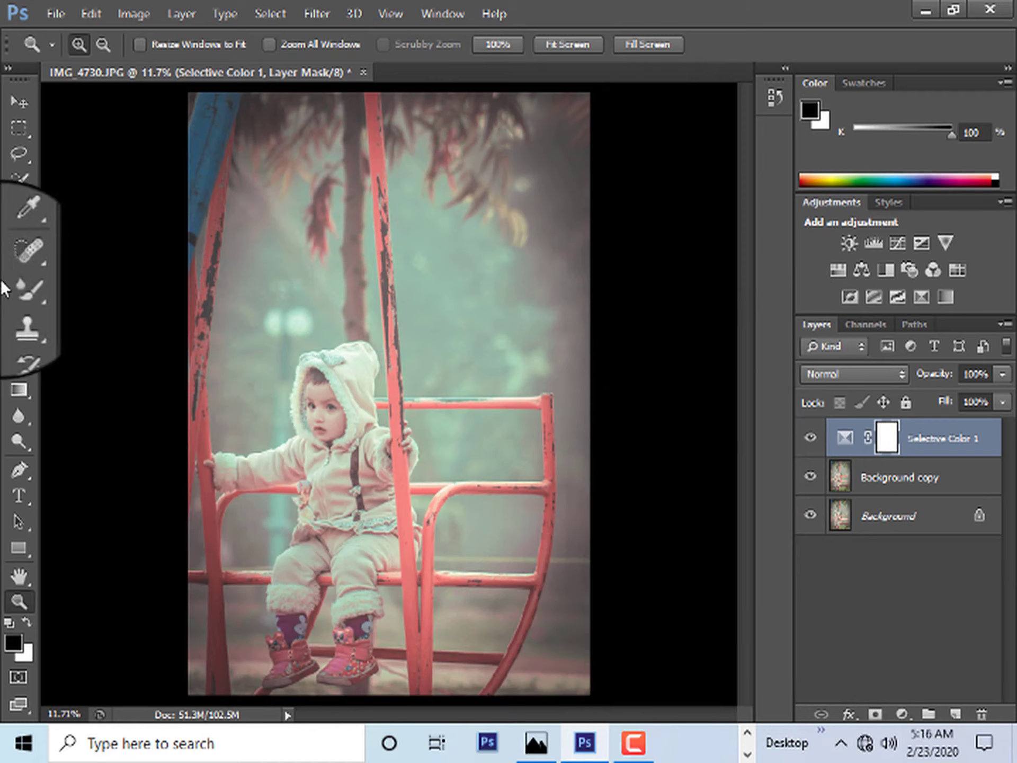
- Paint black at 8% on the Selective Color 1 mask over the child's body, face and arm
{"action": "left_click", "coordinate": [20, 289]}
{"action": "right_click", "coordinate": [20, 289]}
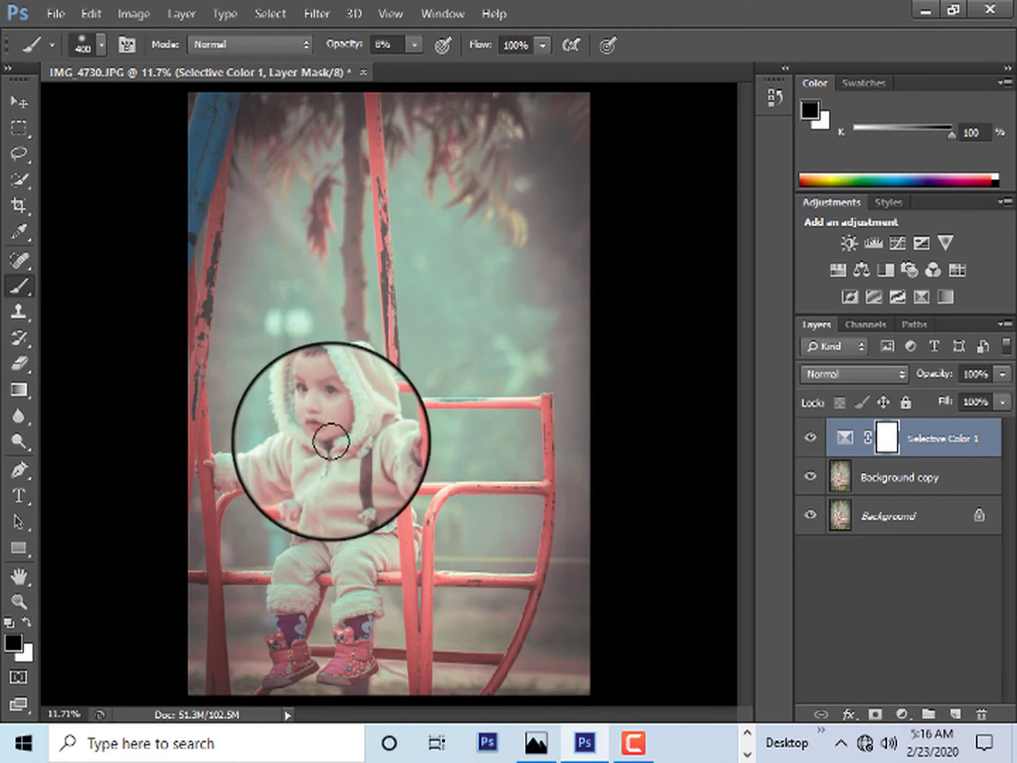
{"action": "left_click_drag", "start_coordinate": [323, 405], "coordinate": [345, 469]}
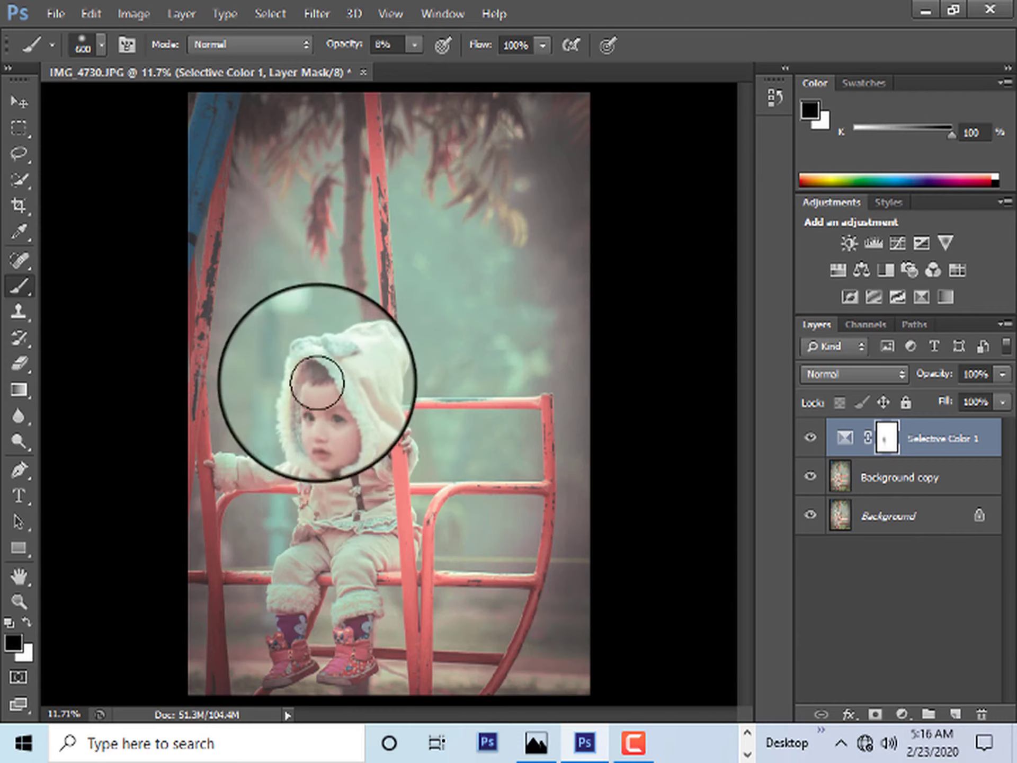
{"action": "left_click_drag", "start_coordinate": [318, 375], "coordinate": [237, 491]}
- Zoom in on the child's face to full size
{"action": "left_click", "coordinate": [18, 601]}
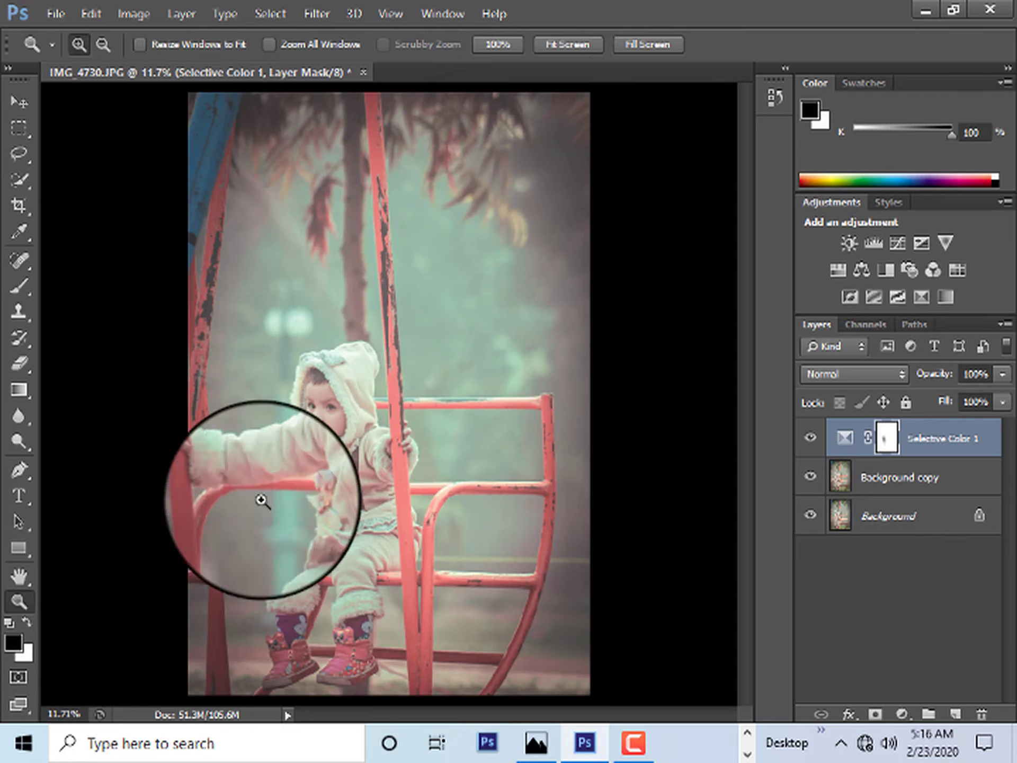
{"action": "left_click", "coordinate": [340, 444]}
{"action": "left_click", "coordinate": [331, 375]}
{"action": "left_click", "coordinate": [309, 430]}
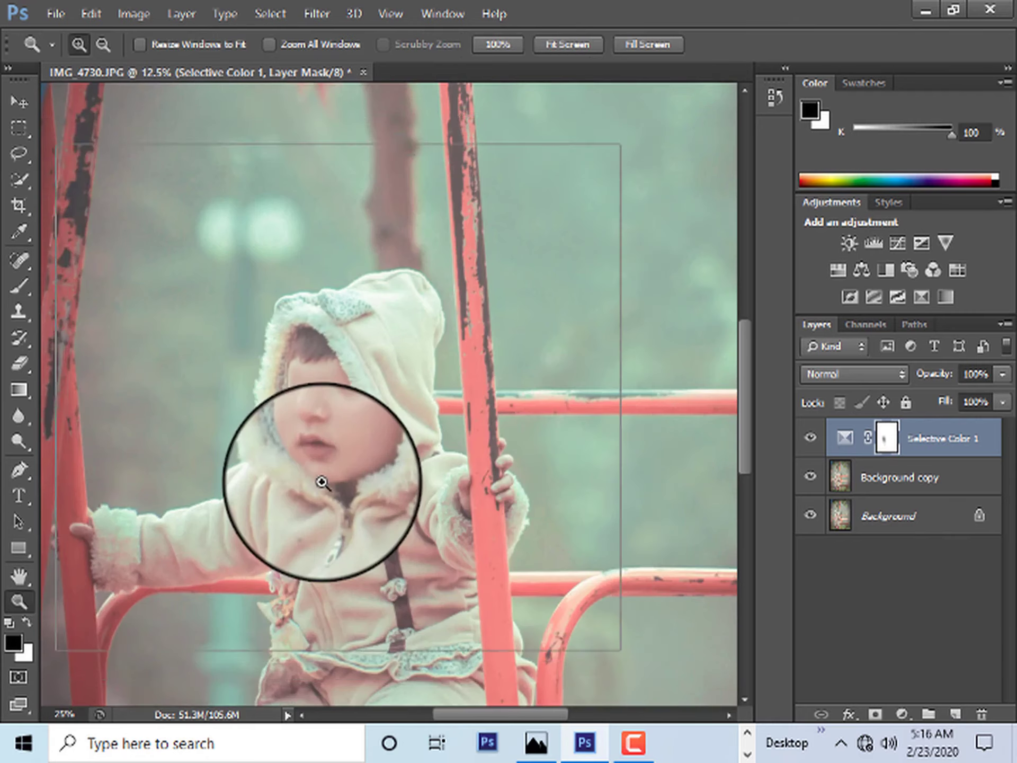
{"action": "left_click", "coordinate": [323, 482]}
{"action": "left_click", "coordinate": [334, 401]}
{"action": "left_click", "coordinate": [334, 445]}
{"action": "left_click", "coordinate": [316, 363]}
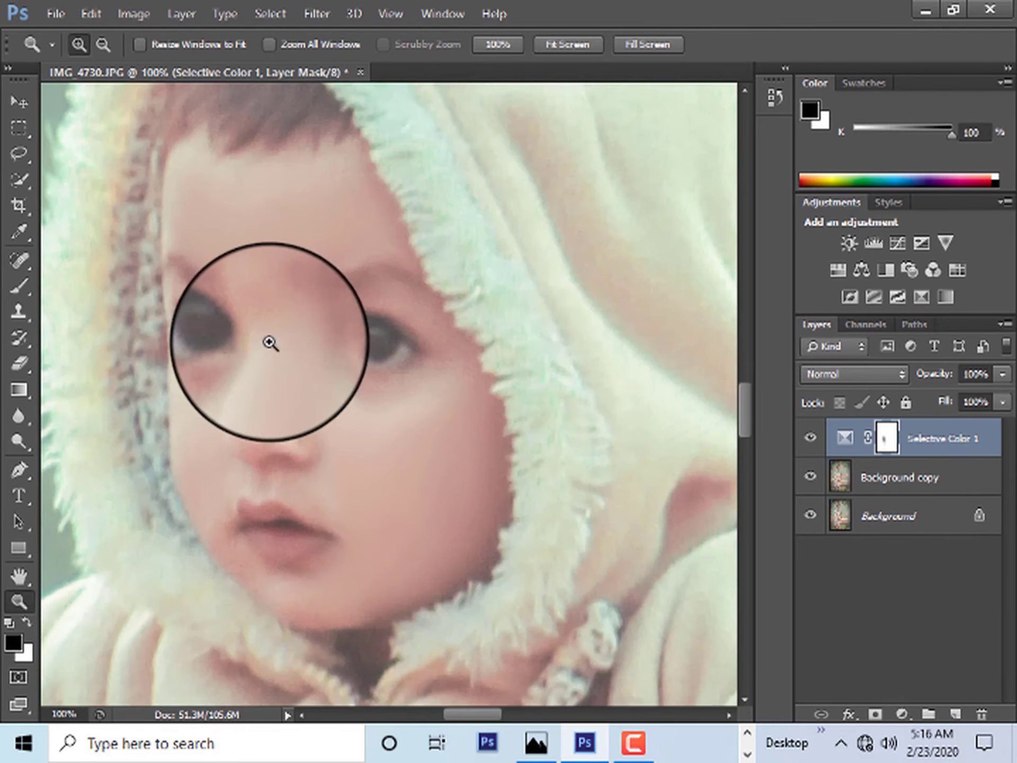
{"action": "left_click", "coordinate": [18, 469]}
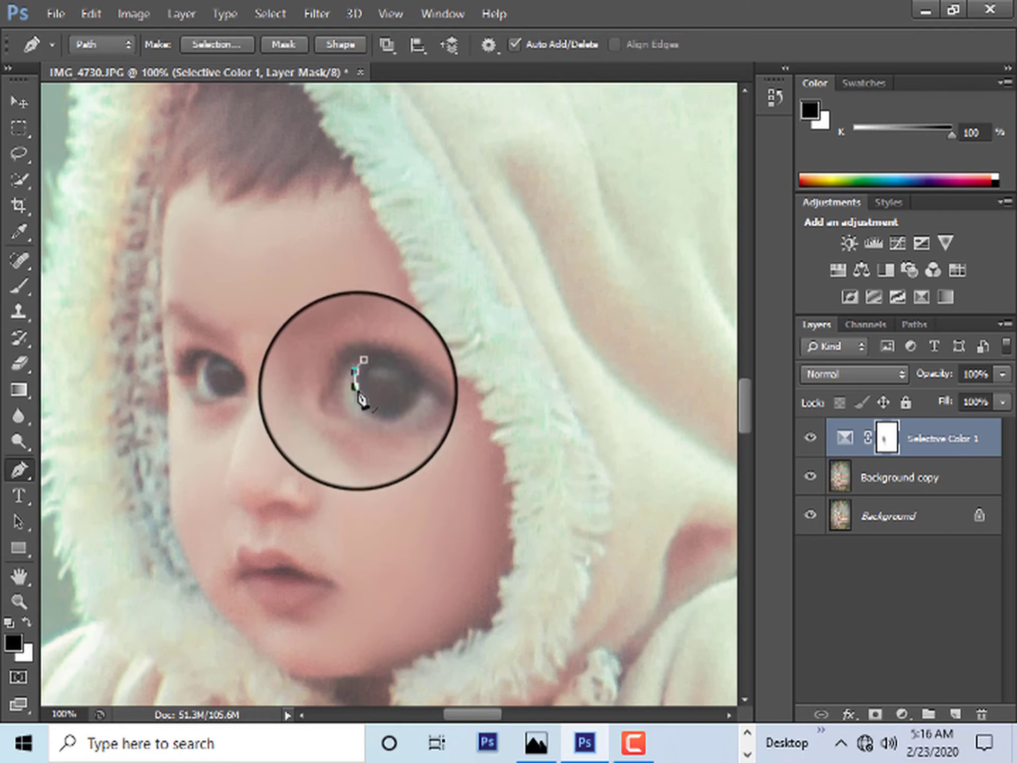
{"action": "left_click", "coordinate": [364, 403]}
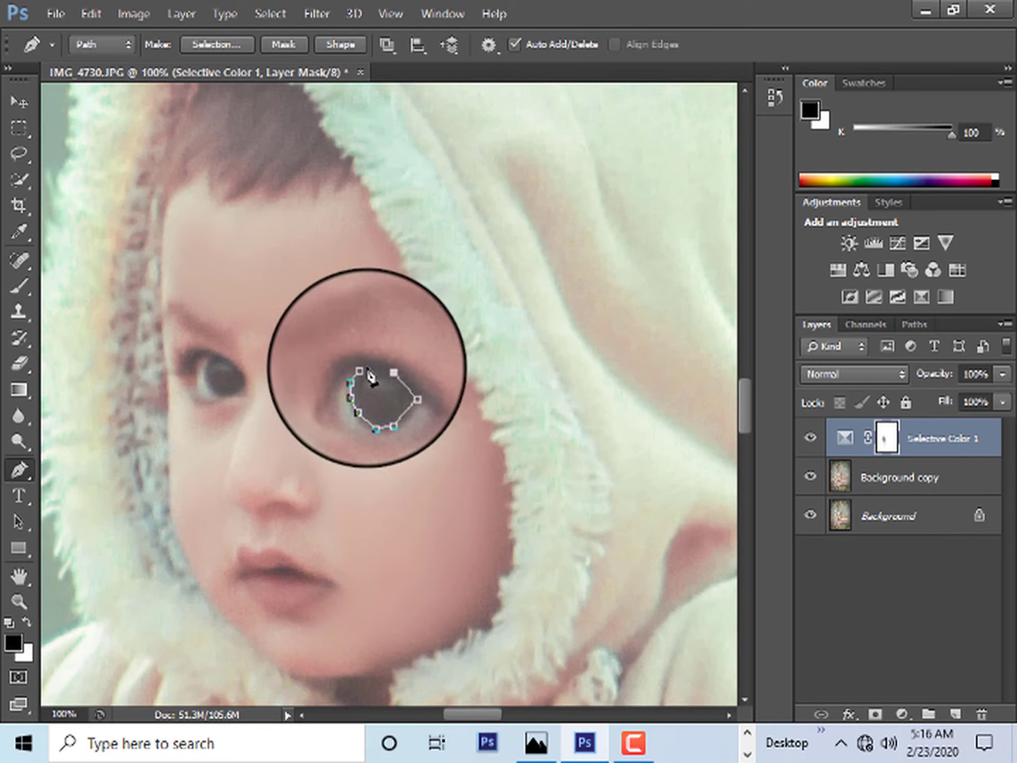
{"action": "right_click", "coordinate": [377, 387]}
{"action": "left_click", "coordinate": [460, 364]}
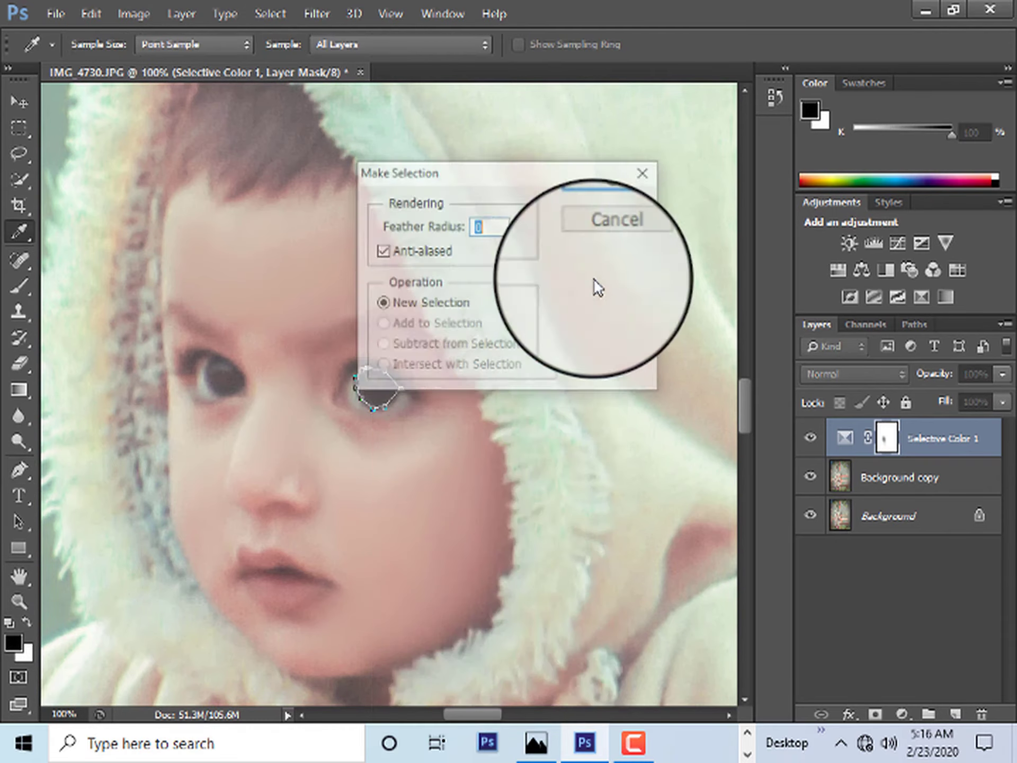
{"action": "left_click", "coordinate": [595, 214]}
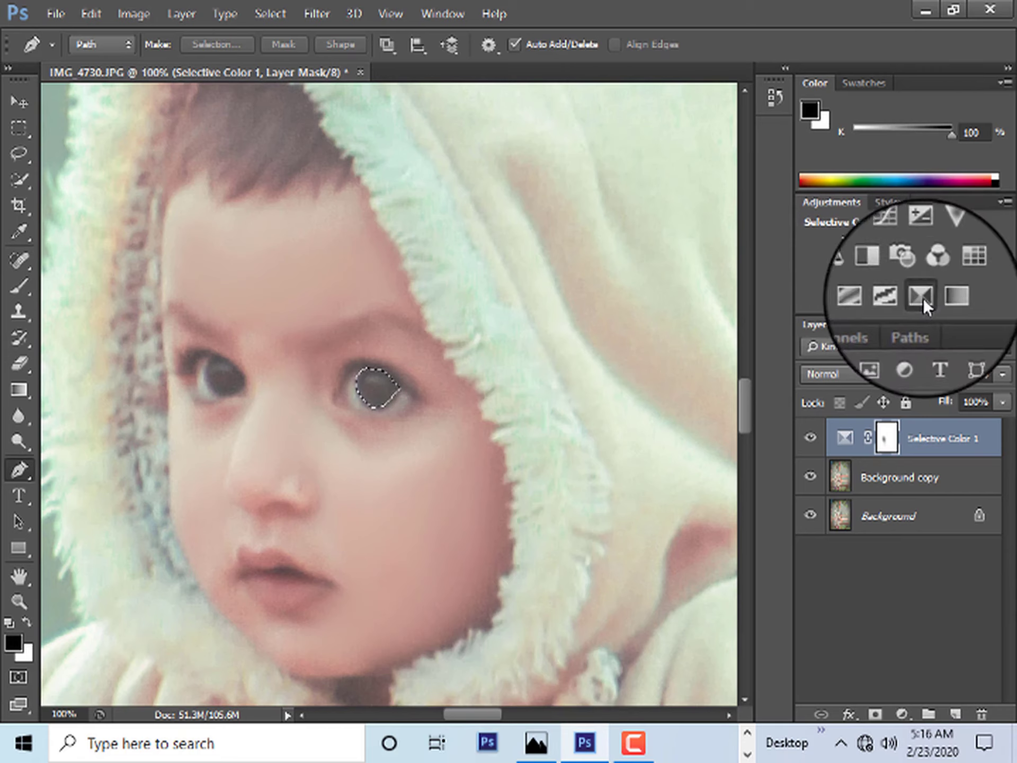
{"action": "left_click", "coordinate": [922, 296]}
{"action": "left_click", "coordinate": [675, 471]}
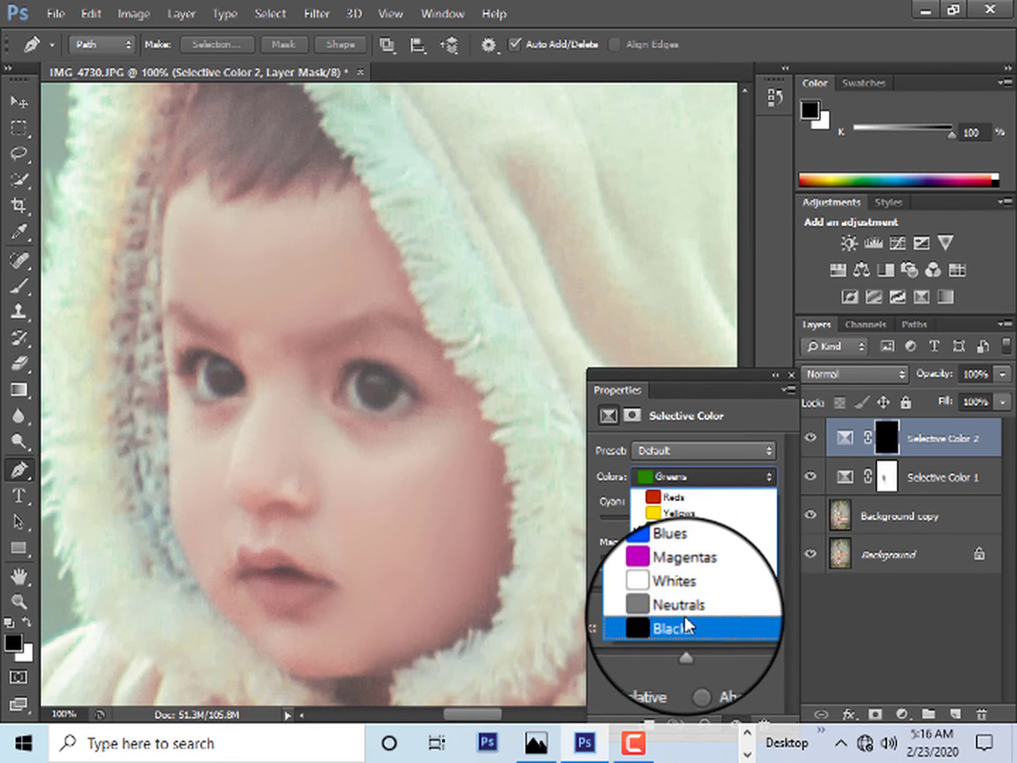
{"action": "left_click", "coordinate": [684, 625]}
{"action": "mouse_move", "coordinate": [687, 517]}
{"action": "left_mouse_down"}
{"action": "mouse_move", "coordinate": [724, 529]}
{"action": "mouse_move", "coordinate": [681, 551]}
{"action": "left_mouse_up"}
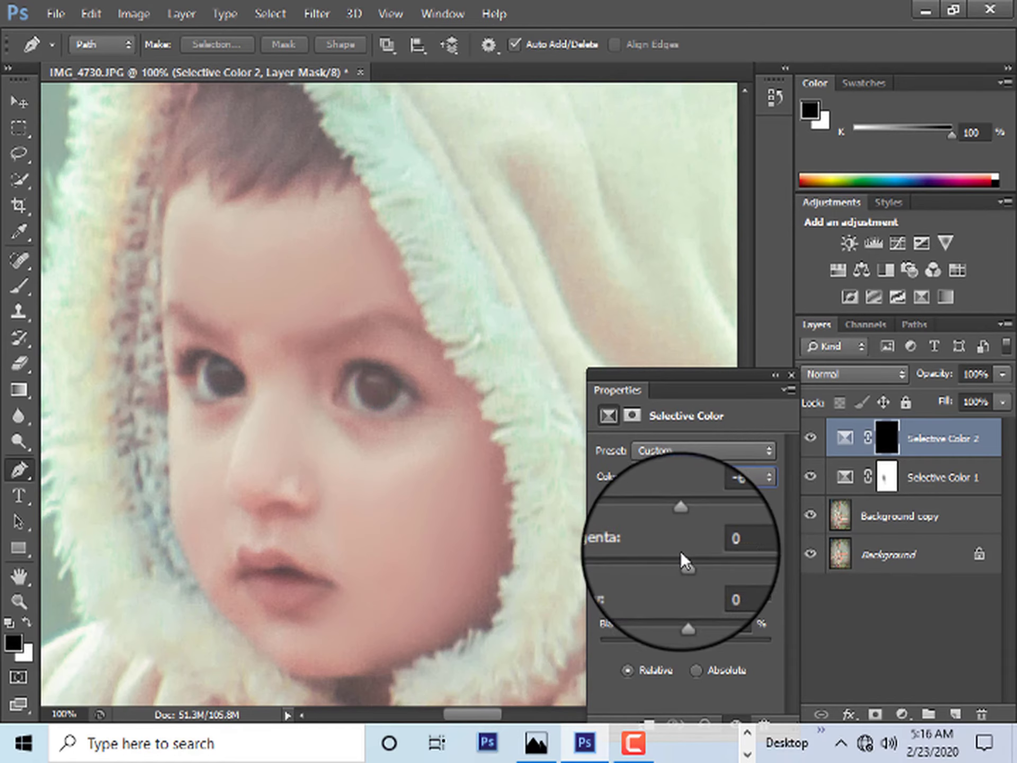
{"action": "left_click_drag", "start_coordinate": [682, 551], "coordinate": [694, 558]}
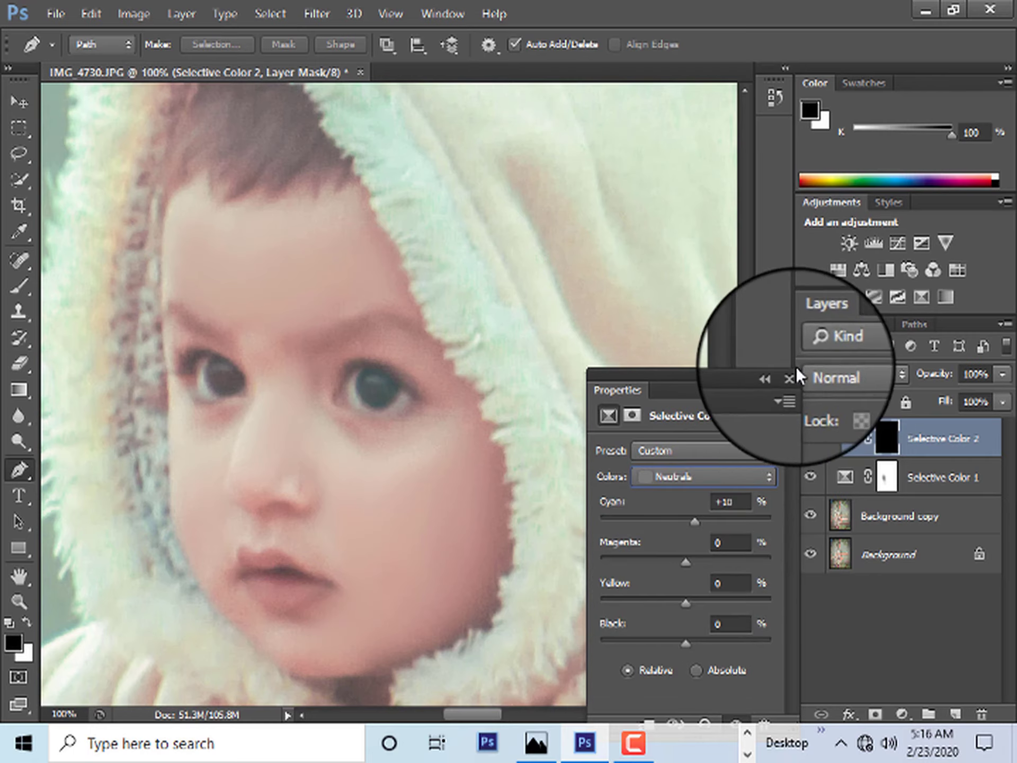
{"action": "key", "text": "Delete"}
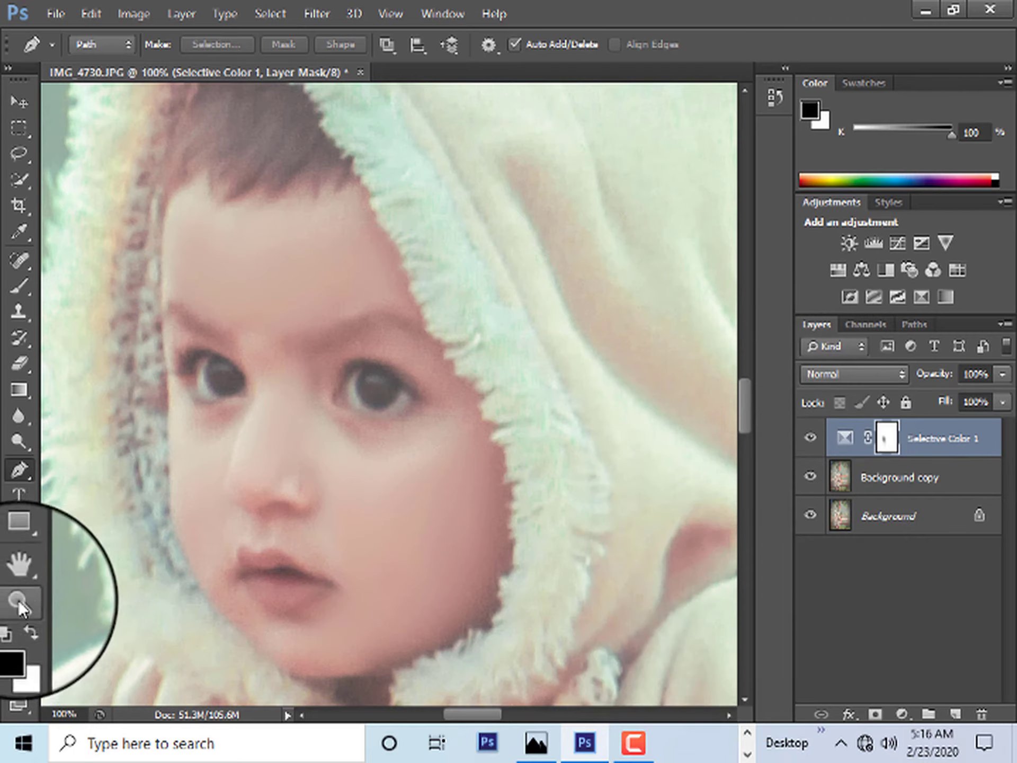
- Zoom the view back out to see the whole swing photo
{"action": "left_click", "coordinate": [18, 600]}
{"action": "right_click", "coordinate": [440, 311]}
{"action": "left_click", "coordinate": [448, 316]}
{"action": "right_click", "coordinate": [386, 151]}
{"action": "left_click", "coordinate": [440, 225]}
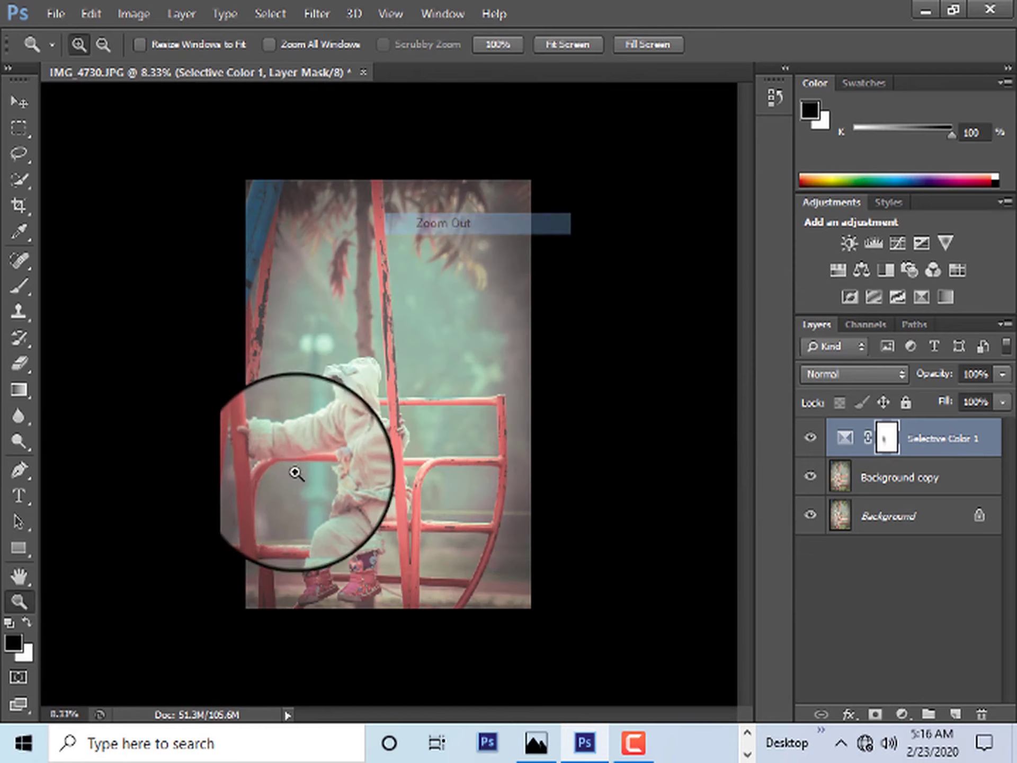
{"action": "left_click", "coordinate": [295, 473]}
{"action": "right_click", "coordinate": [381, 291]}
{"action": "left_click", "coordinate": [461, 400]}
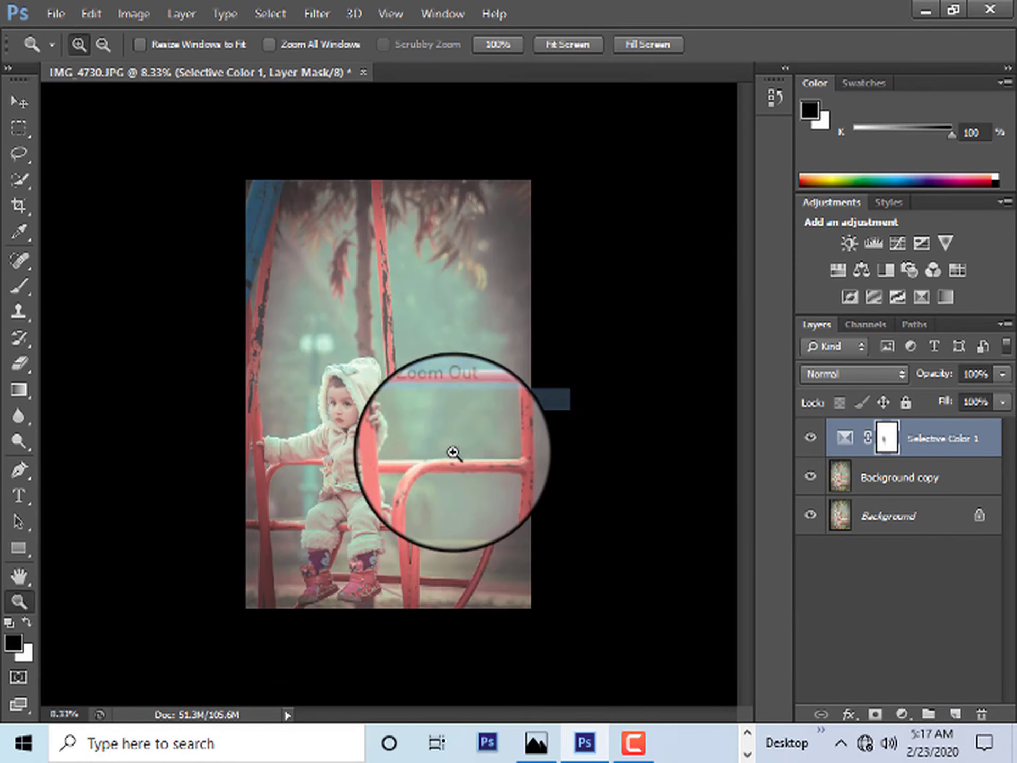
{"action": "left_click", "coordinate": [452, 452]}
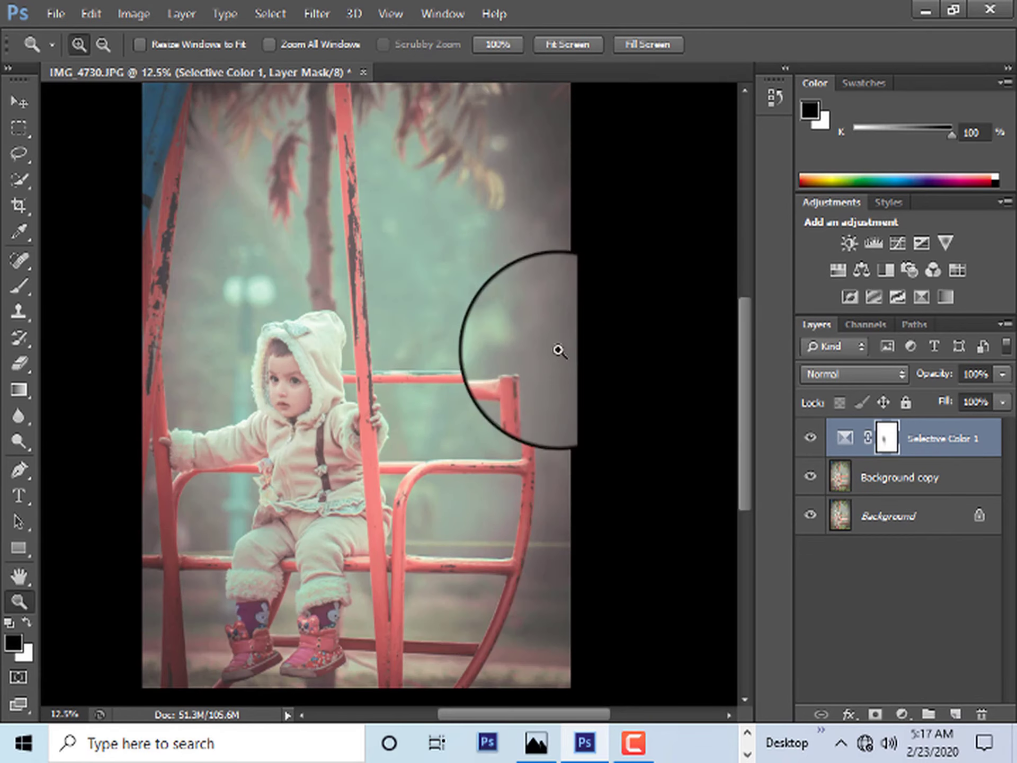
{"action": "scroll", "coordinate": [657, 336], "scroll_direction": "up", "scroll_amount": 2}
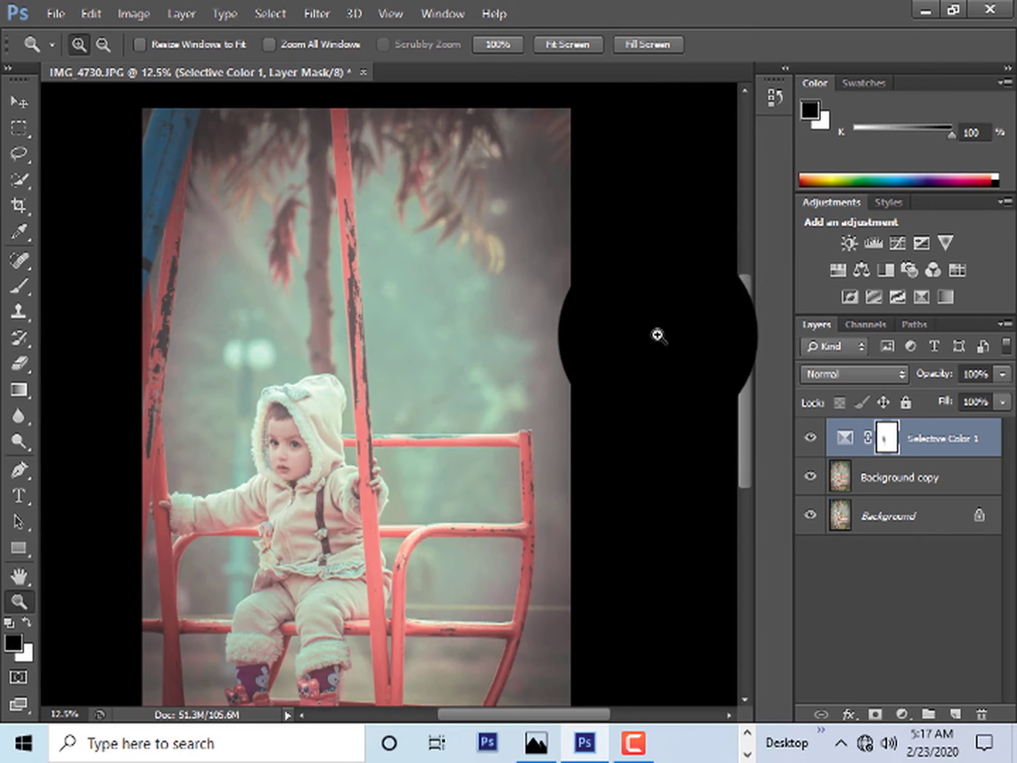
- Add a Color Lookup layer, cycle through 3DLUT File looks, and set its fill to 40%
{"action": "left_click", "coordinate": [955, 272]}
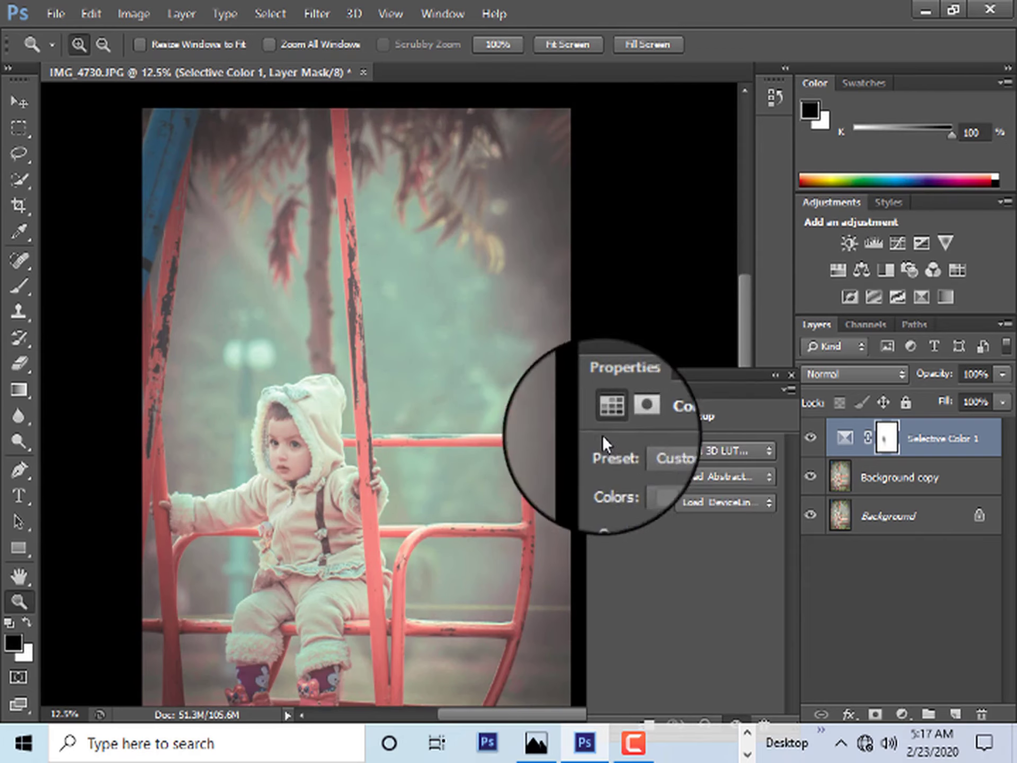
{"action": "left_click", "coordinate": [698, 449]}
{"action": "left_click", "coordinate": [732, 65]}
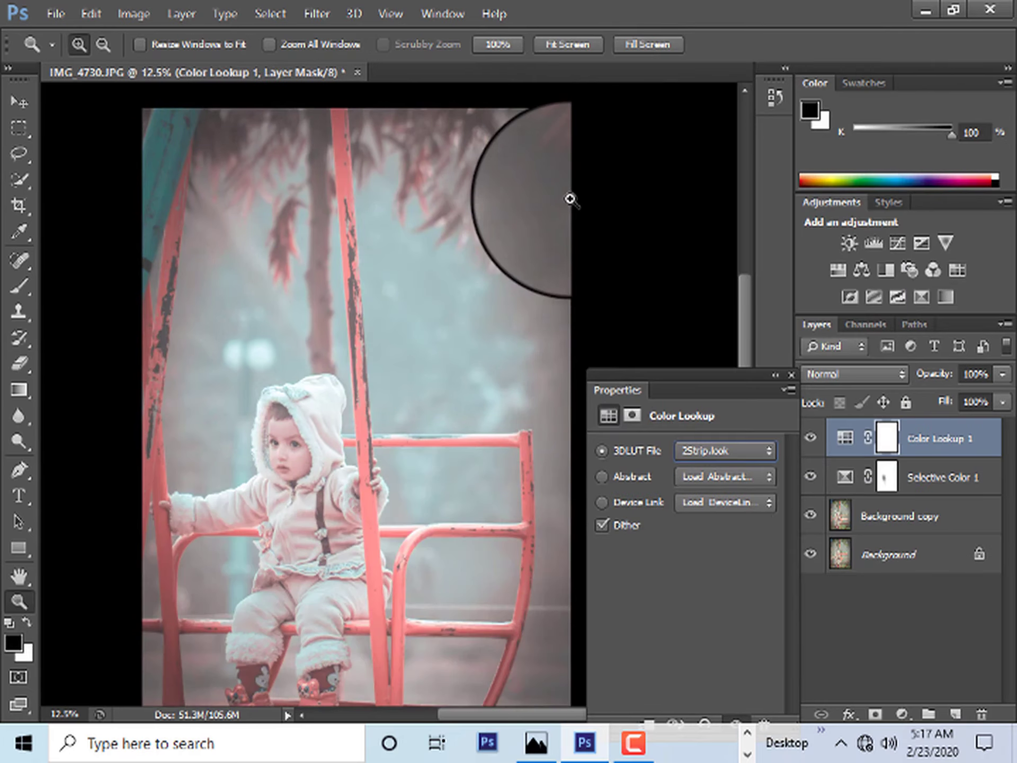
{"action": "key", "text": "Down"}
{"action": "key", "text": "Down"}
{"action": "key", "text": "Down"}
{"action": "key", "text": "Down"}
{"action": "key", "text": "Down"}
{"action": "key", "text": "Down"}
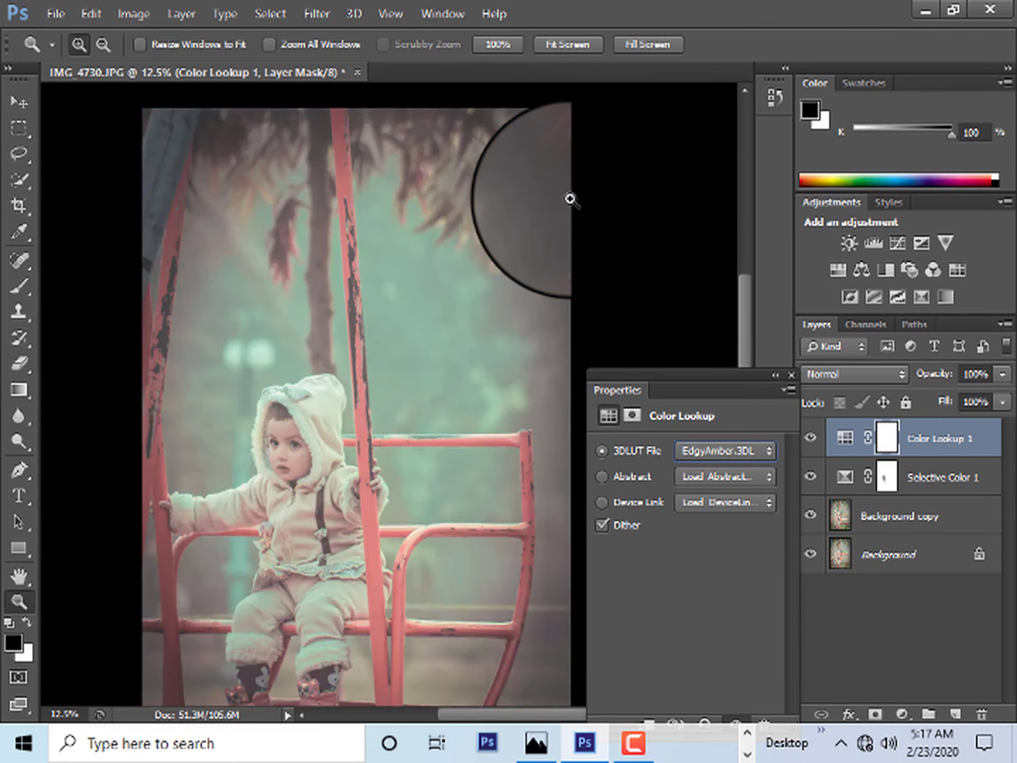
{"action": "key", "text": "Down"}
{"action": "key", "text": "Down"}
{"action": "key", "text": "Down"}
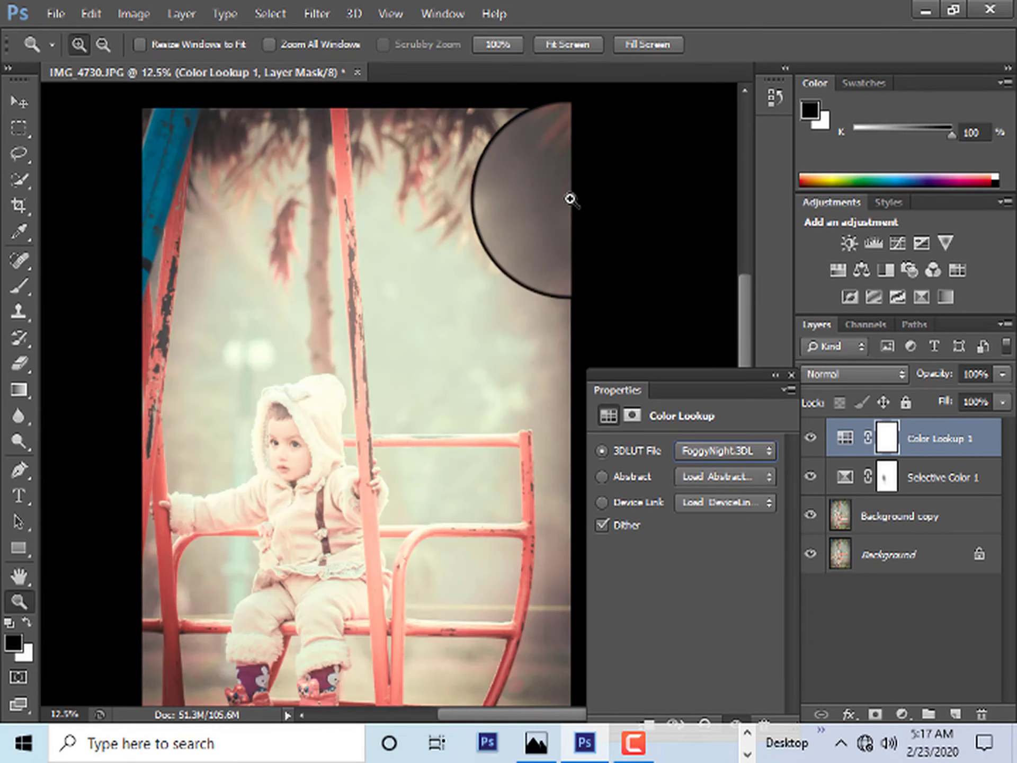
{"action": "key", "text": "Down"}
{"action": "key", "text": "Down"}
{"action": "key", "text": "Down"}
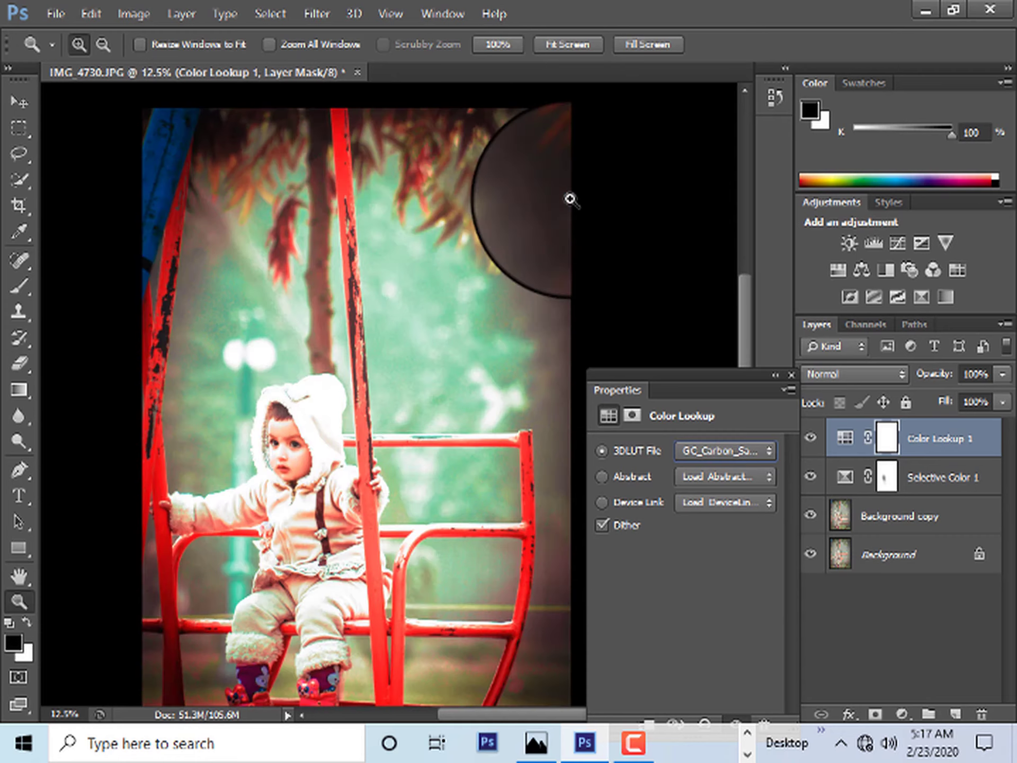
{"action": "right_click", "coordinate": [430, 199]}
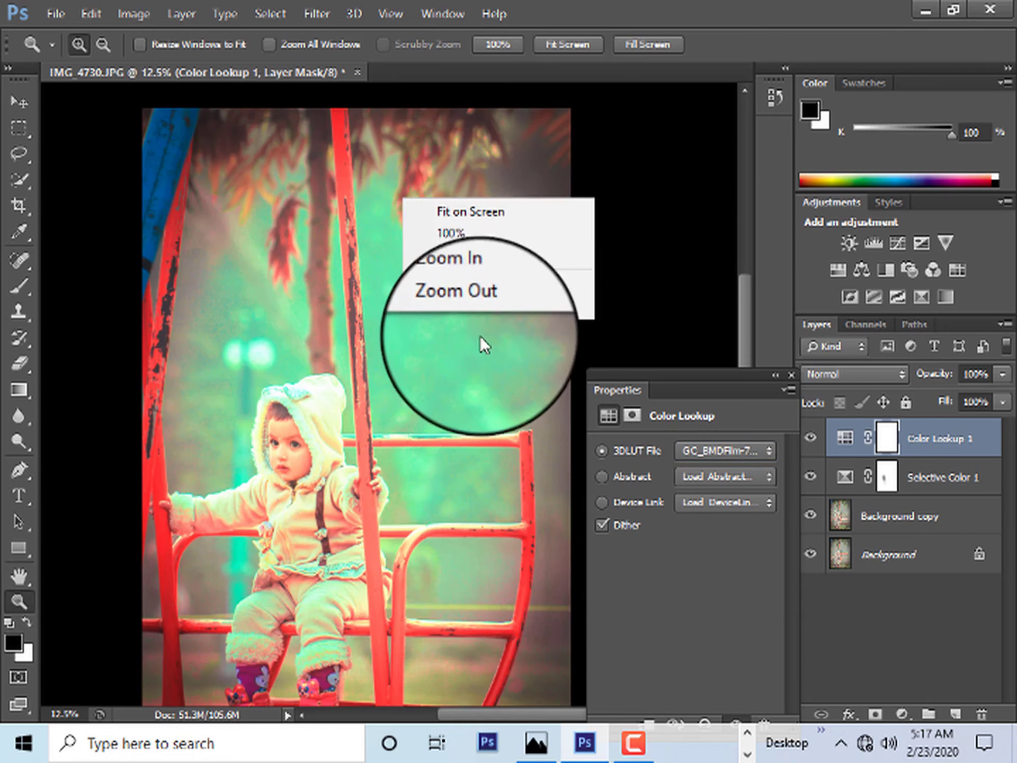
{"action": "left_click", "coordinate": [479, 303]}
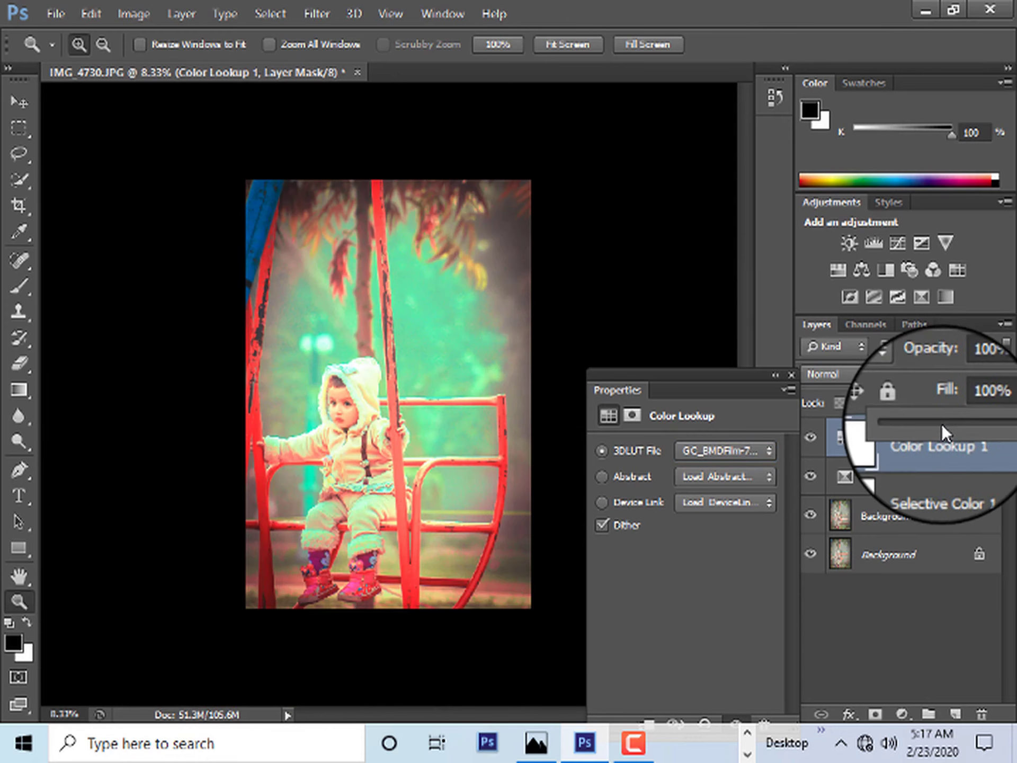
{"action": "left_click", "coordinate": [942, 424]}
- Fine-tune the Color Lookup layer's fill to 34% and fit the photo on screen
{"action": "left_click_drag", "start_coordinate": [943, 423], "coordinate": [936, 424]}
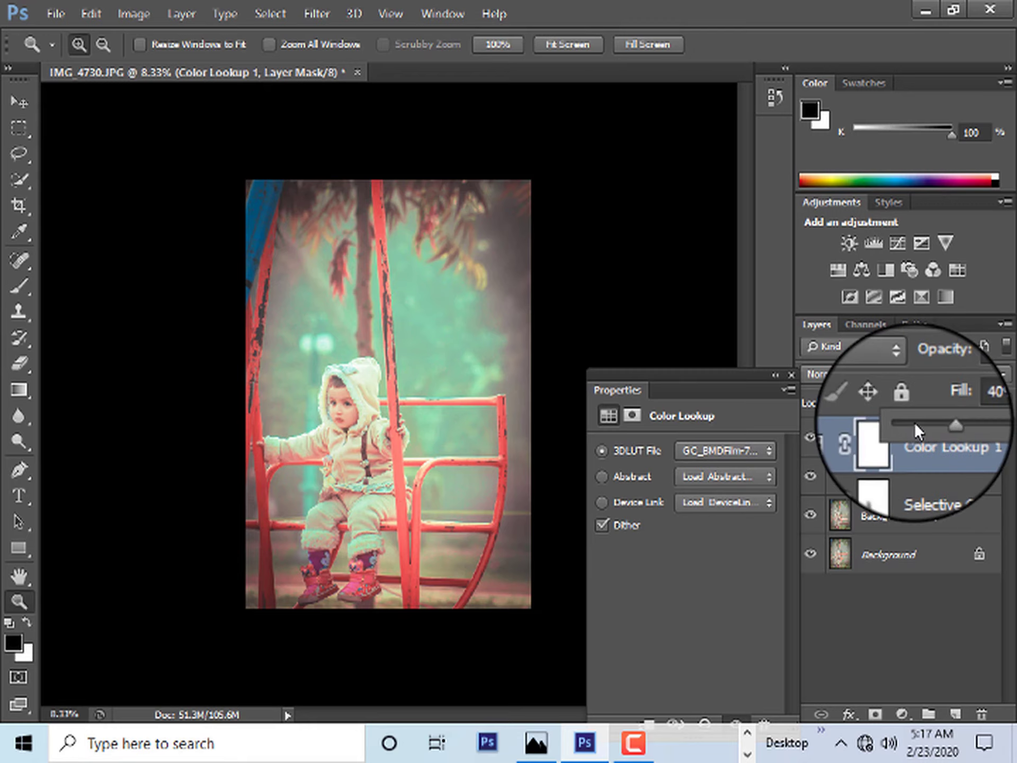
{"action": "left_click", "coordinate": [336, 430]}
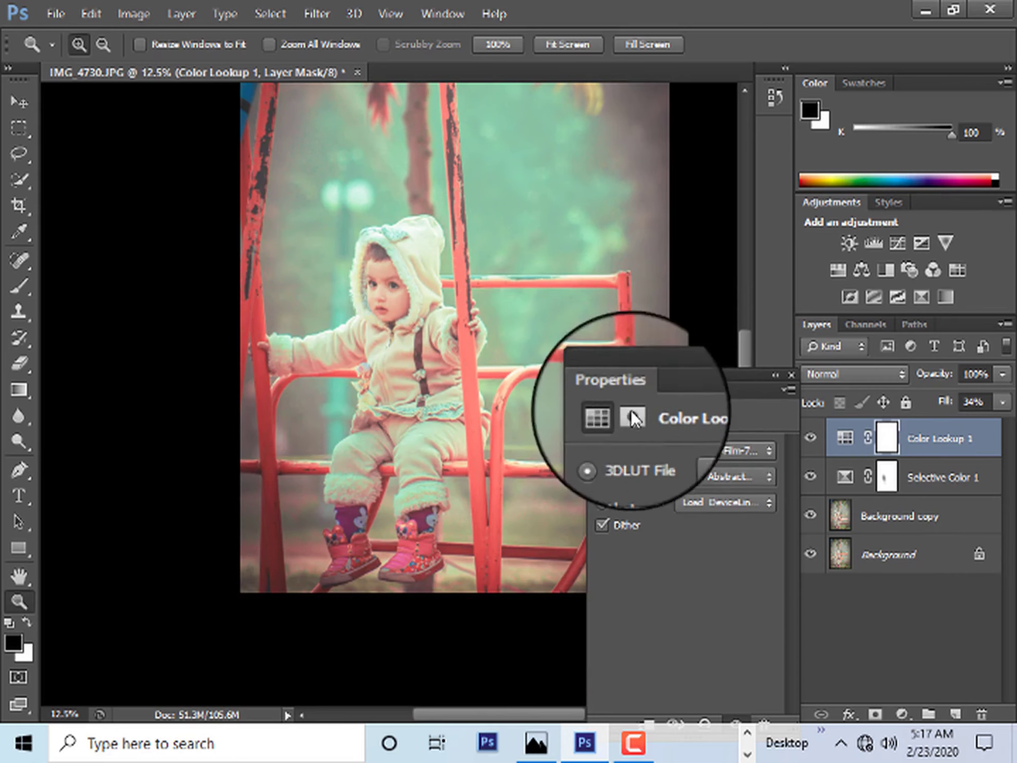
{"action": "right_click", "coordinate": [270, 176]}
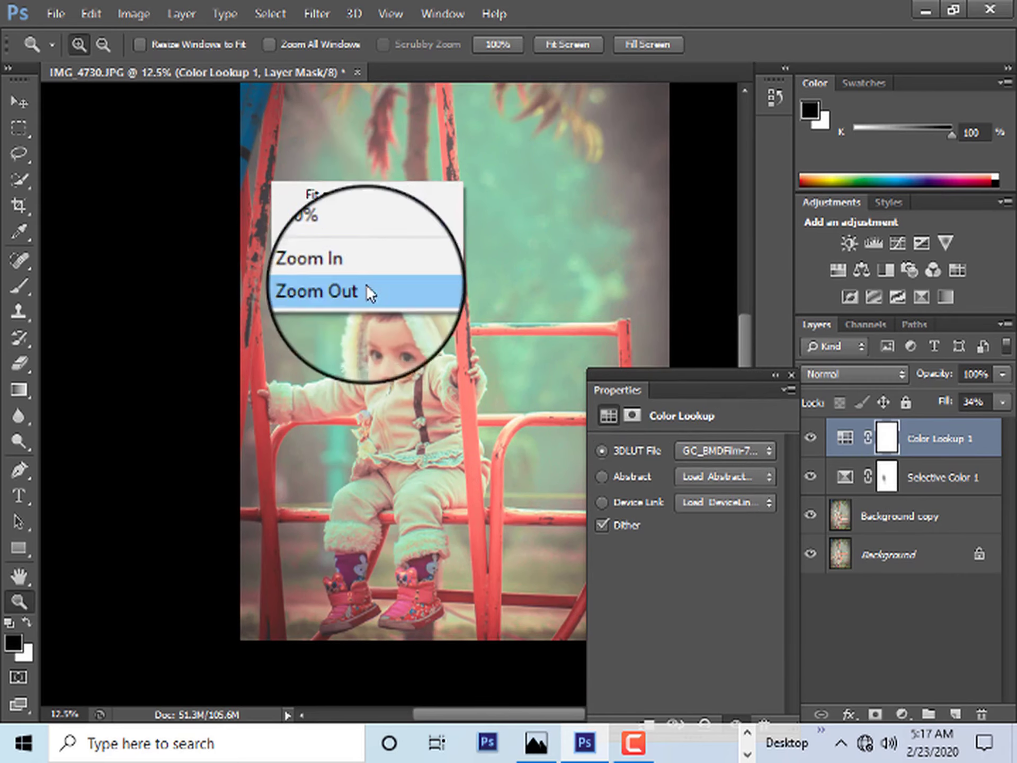
{"action": "left_click", "coordinate": [365, 190]}
- Pick a different 3DLUT File look and step through further LUT options
{"action": "left_click", "coordinate": [721, 451]}
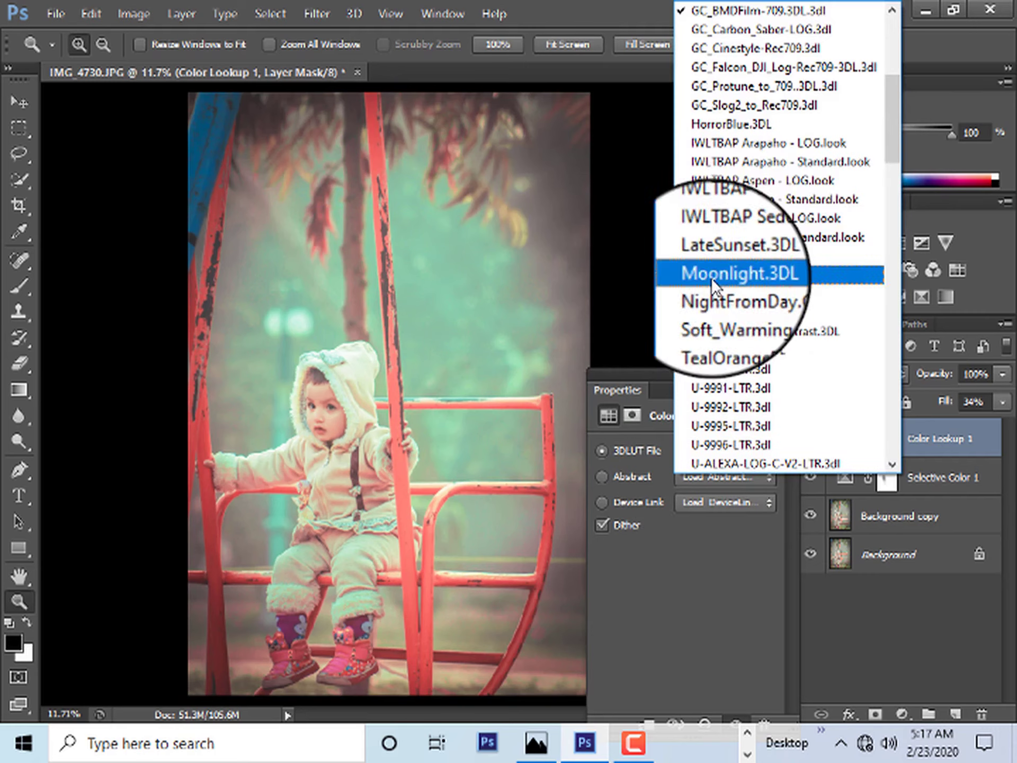
{"action": "left_click", "coordinate": [721, 21]}
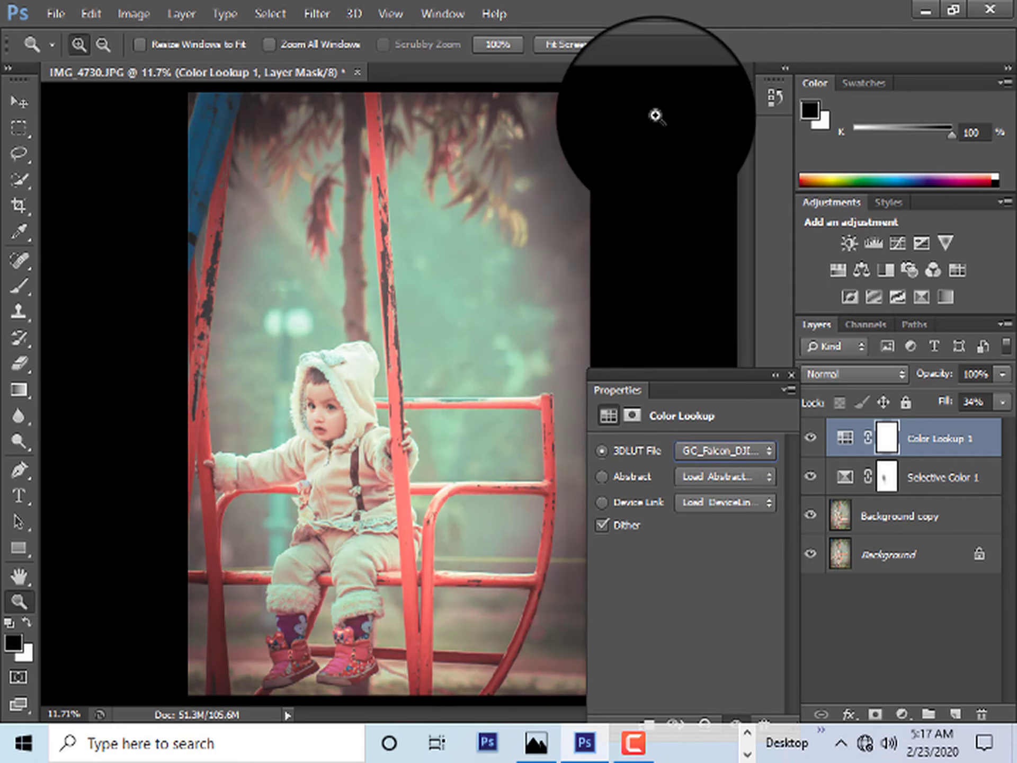
{"action": "key", "text": "Down"}
{"action": "key", "text": "Down"}
{"action": "key", "text": "Down"}
{"action": "key", "text": "Down"}
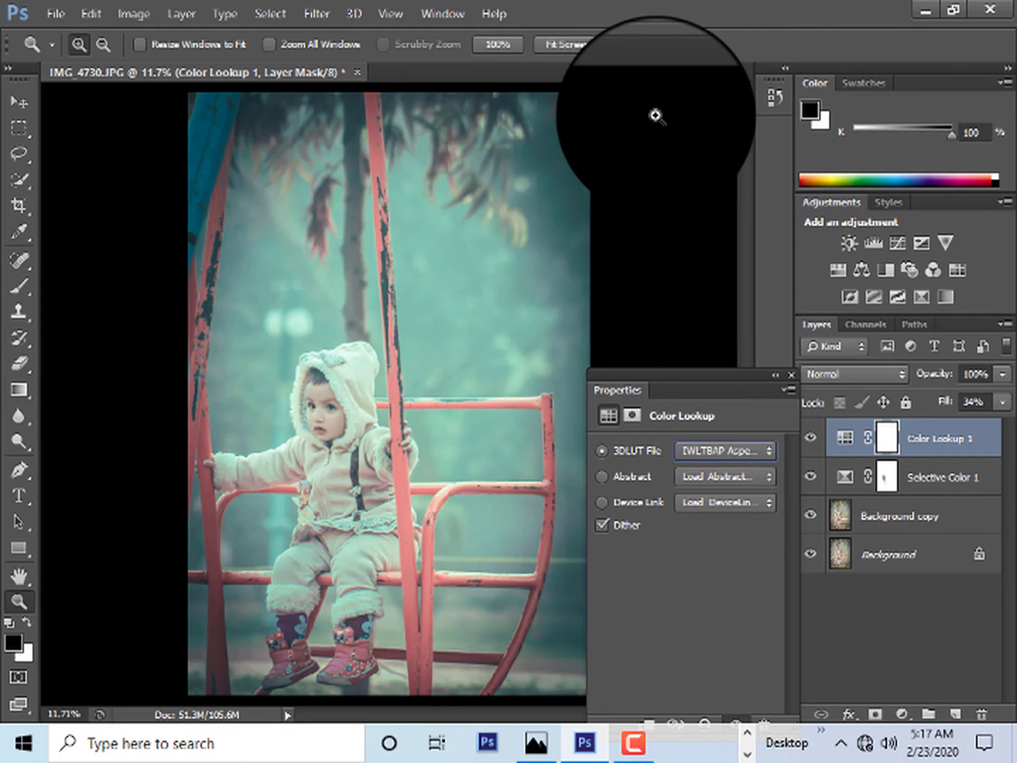
{"action": "key", "text": "Down"}
{"action": "key", "text": "Down"}
{"action": "key", "text": "Down"}
{"action": "key", "text": "Down"}
{"action": "key", "text": "Down"}
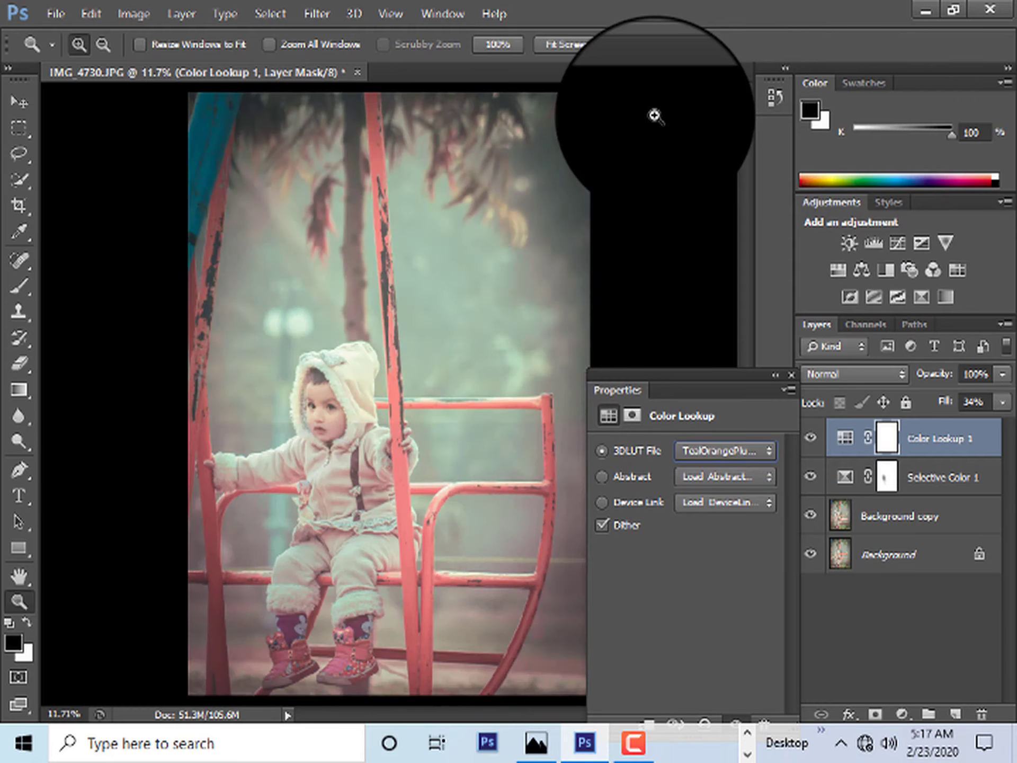
{"action": "key", "text": "Down"}
{"action": "key", "text": "Down"}
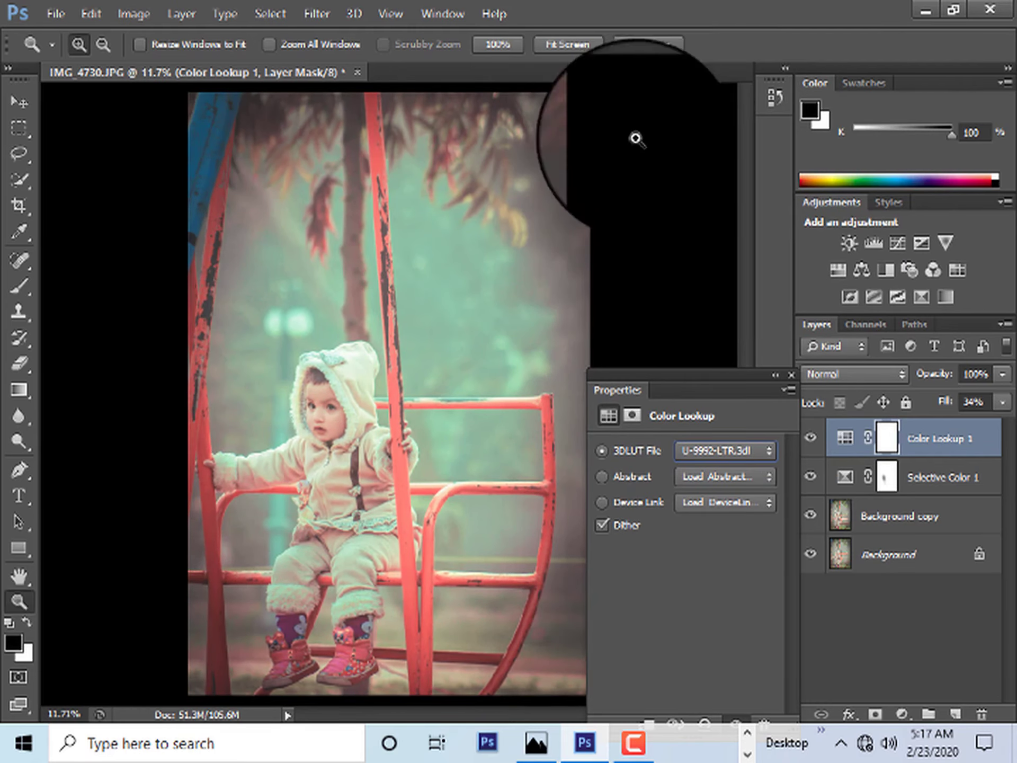
{"action": "right_click", "coordinate": [272, 369]}
{"action": "left_click", "coordinate": [355, 490]}
{"action": "left_click", "coordinate": [377, 530]}
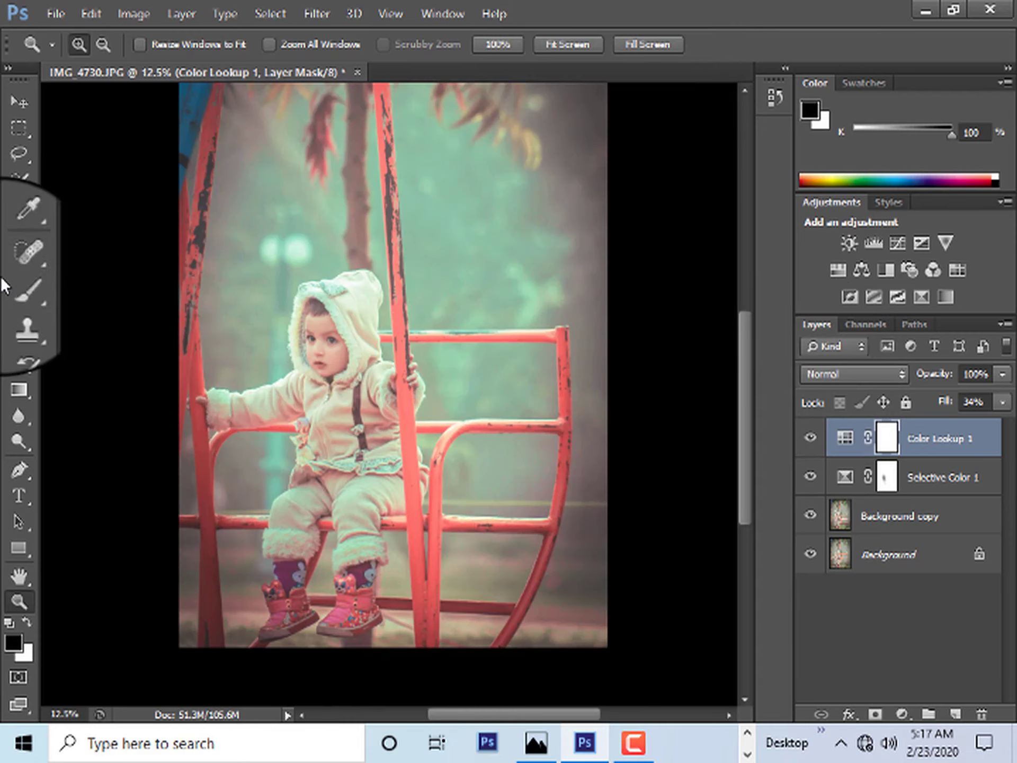
- Paint the LUT grade off the child's face and torso on the Color Lookup 1 mask
{"action": "left_click", "coordinate": [8, 288]}
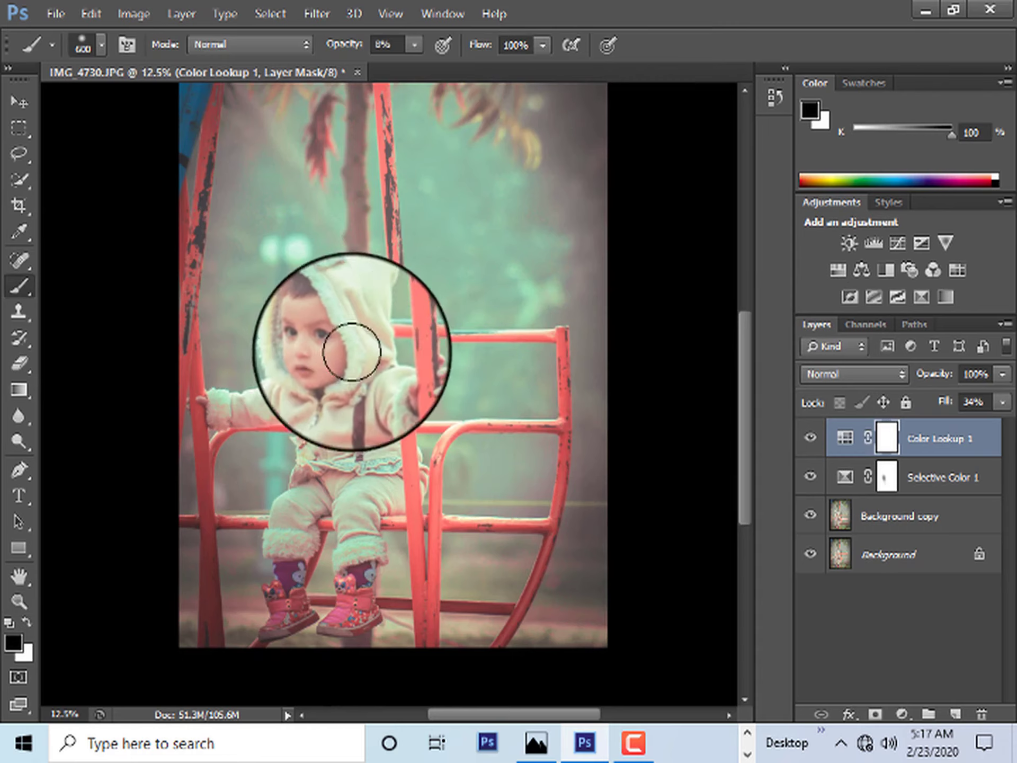
{"action": "mouse_move", "coordinate": [326, 342]}
{"action": "left_mouse_down"}
{"action": "mouse_move", "coordinate": [329, 391]}
{"action": "mouse_move", "coordinate": [318, 318]}
{"action": "mouse_move", "coordinate": [335, 381]}
{"action": "left_mouse_up"}
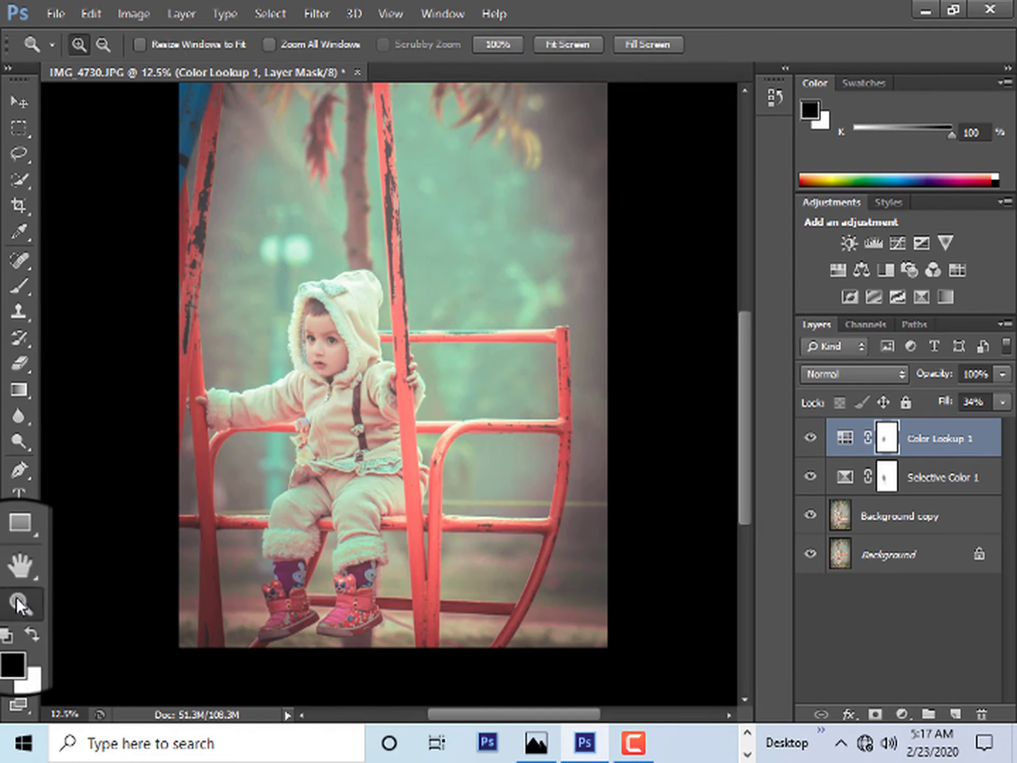
{"action": "right_click", "coordinate": [348, 293]}
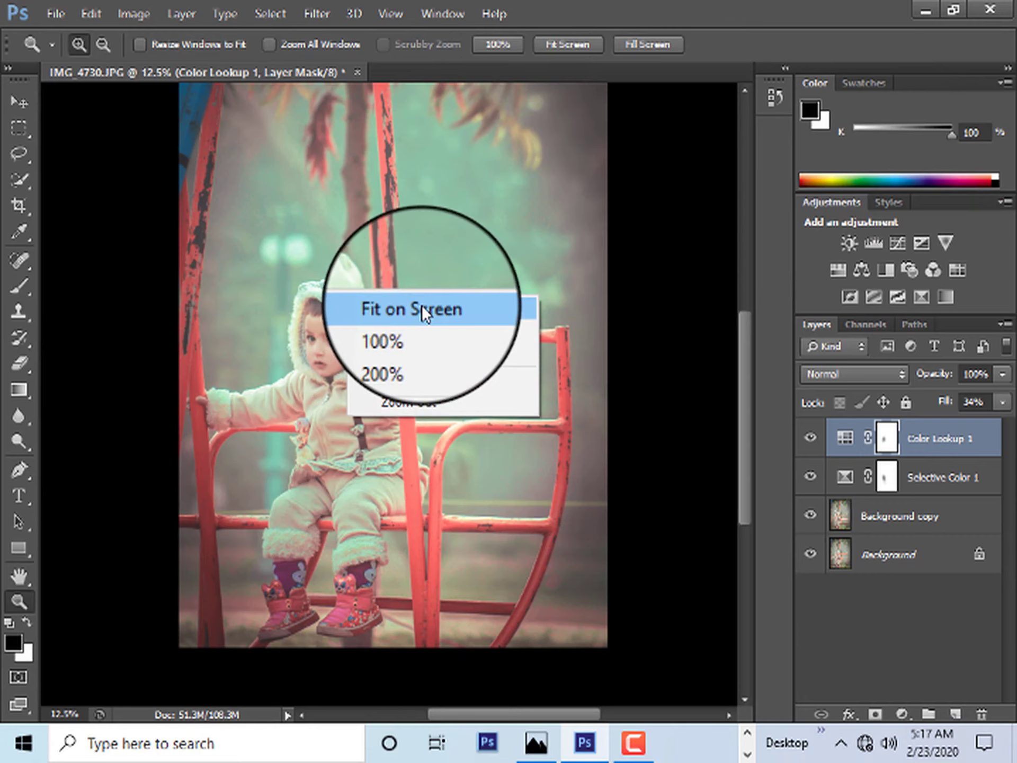
{"action": "left_click", "coordinate": [421, 309]}
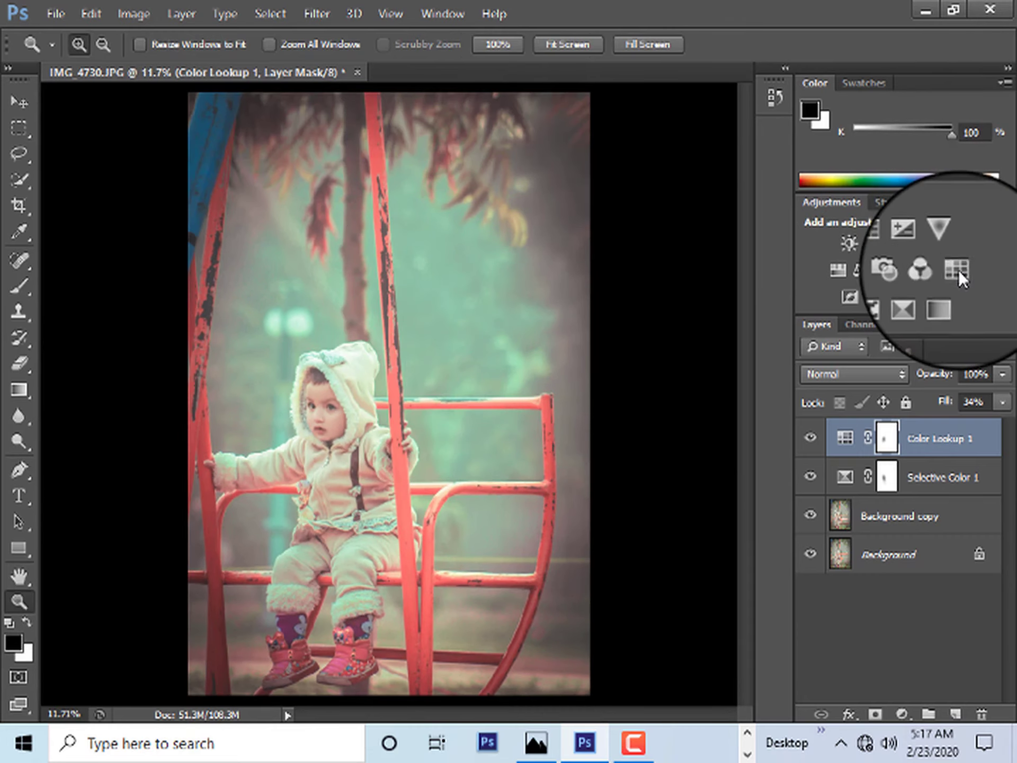
- Add a Vibrance adjustment layer set to +56
{"action": "left_click", "coordinate": [946, 244]}
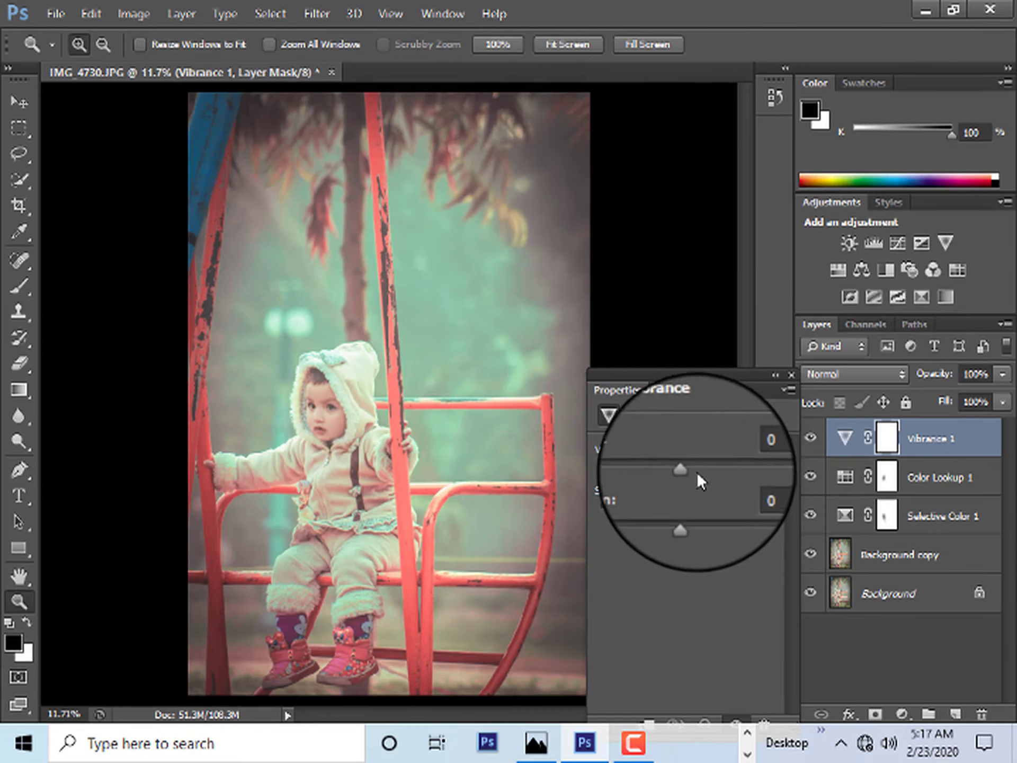
{"action": "mouse_move", "coordinate": [697, 472]}
{"action": "left_mouse_down"}
{"action": "mouse_move", "coordinate": [748, 471]}
{"action": "mouse_move", "coordinate": [726, 470]}
{"action": "mouse_move", "coordinate": [695, 492]}
{"action": "left_mouse_up"}
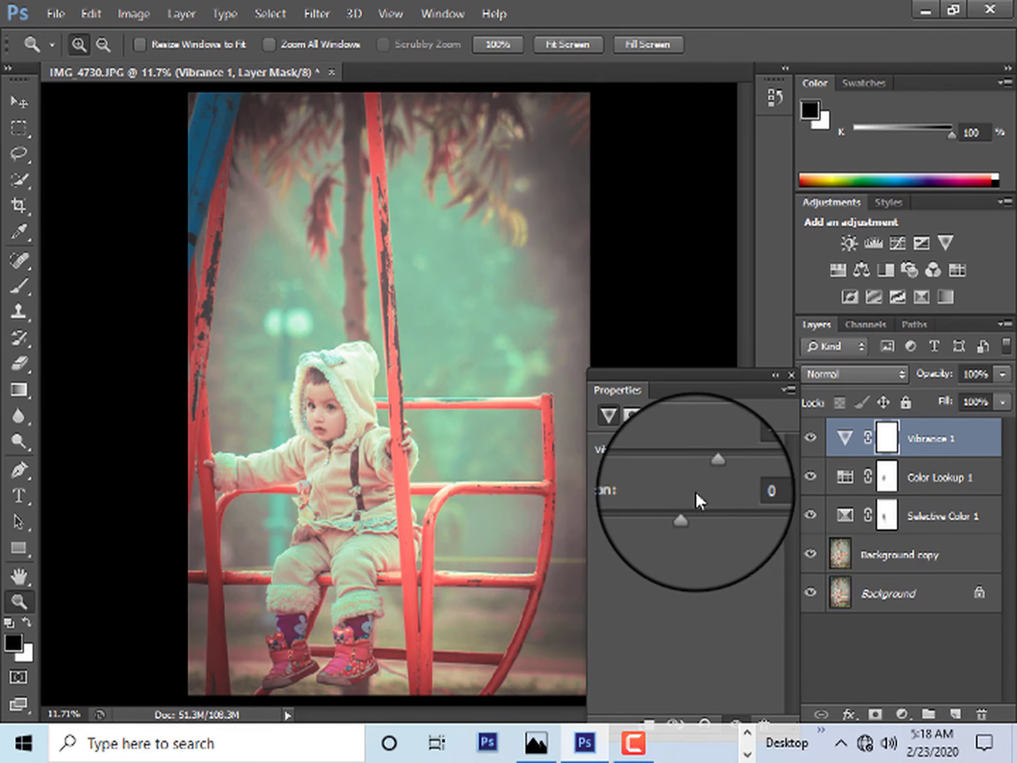
{"action": "left_click", "coordinate": [794, 373]}
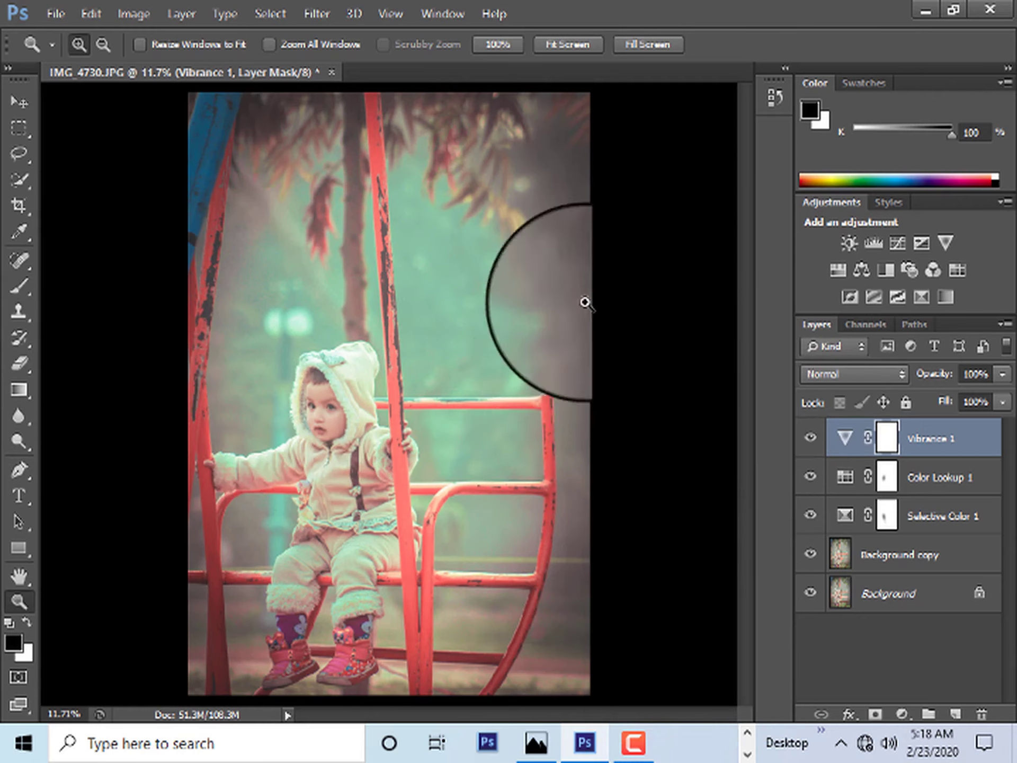
- Merge Background copy, Selective Color 1, Color Lookup 1 and Vibrance 1 down into Background
{"action": "left_click", "coordinate": [967, 557]}
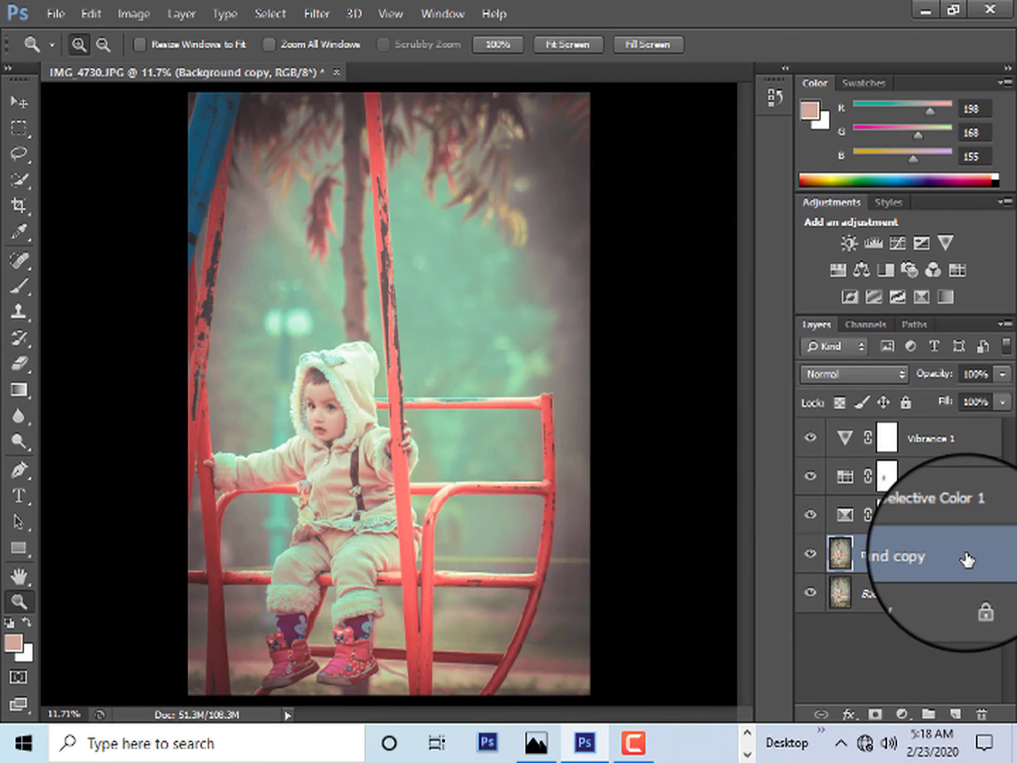
{"action": "key", "text": "ctrl+shift+alt+e"}
{"action": "left_click", "coordinate": [932, 519]}
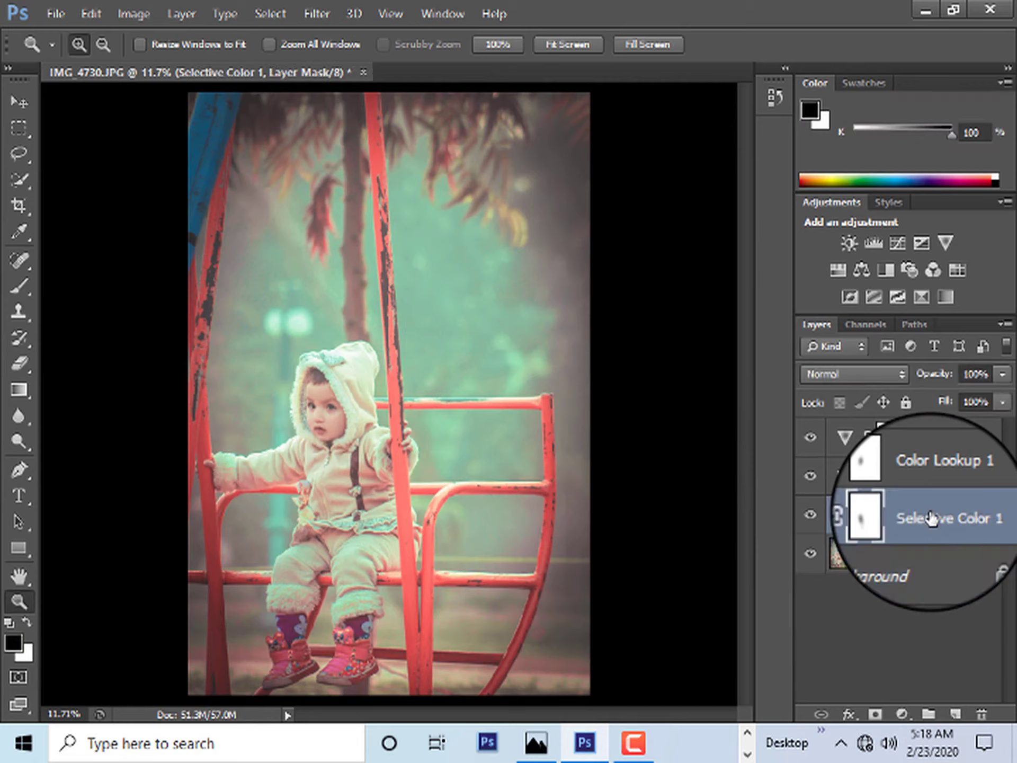
{"action": "key", "text": "Delete"}
{"action": "left_click", "coordinate": [908, 479]}
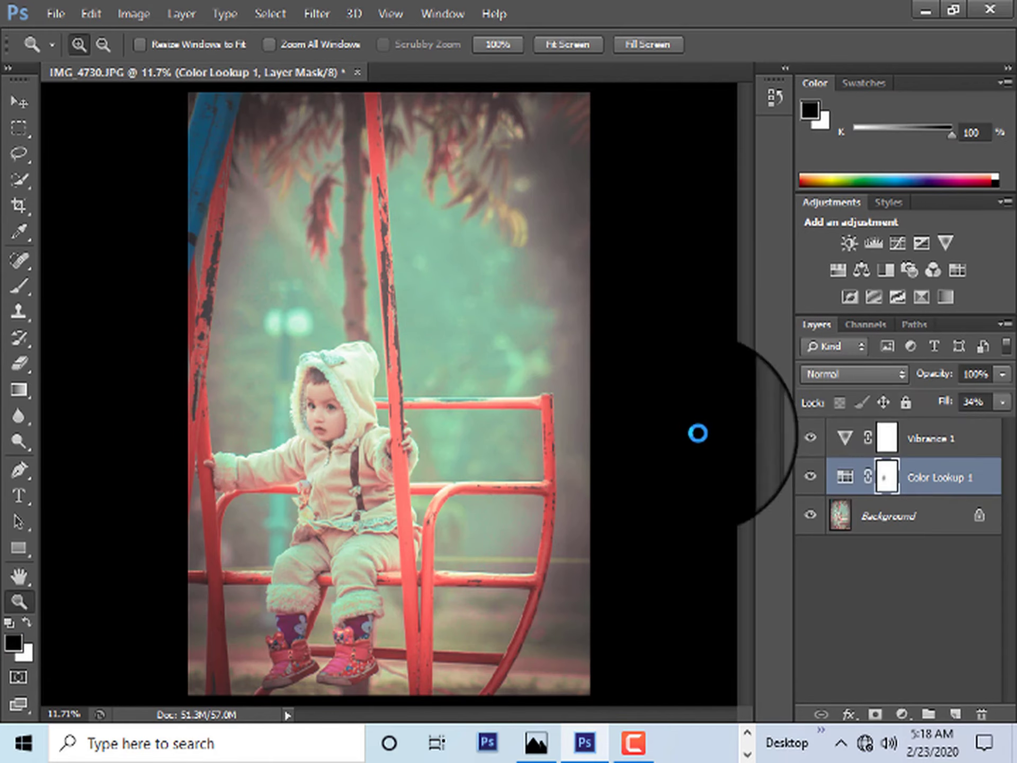
{"action": "key", "text": "Delete"}
{"action": "left_click", "coordinate": [904, 434]}
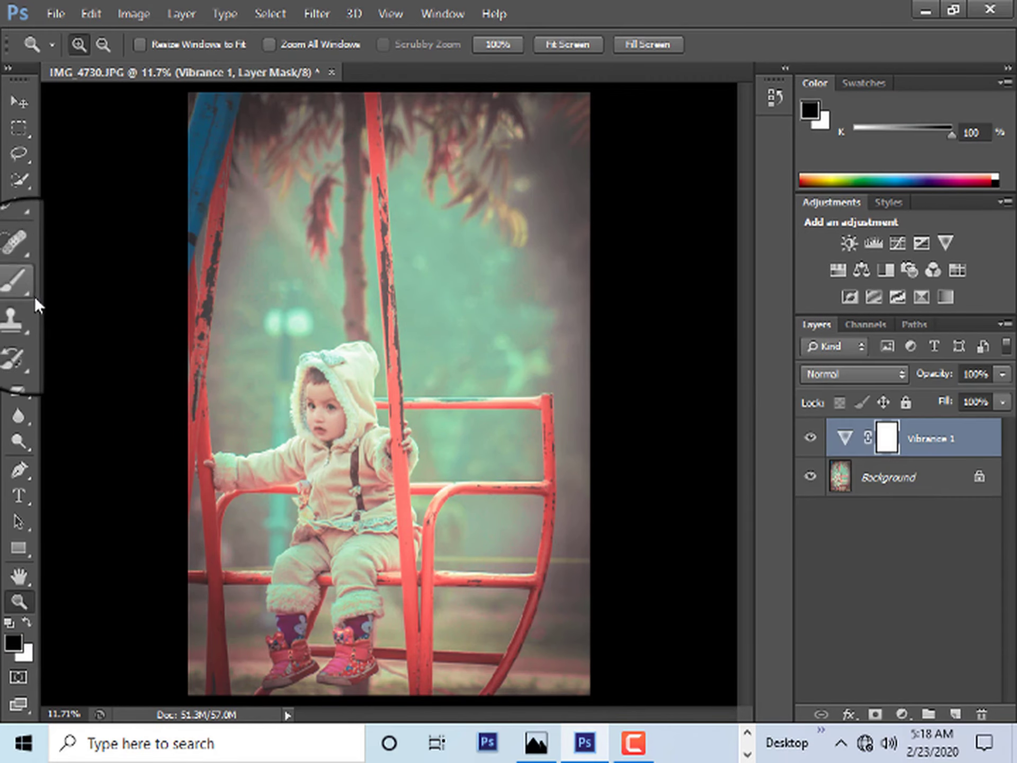
{"action": "left_click", "coordinate": [20, 287]}
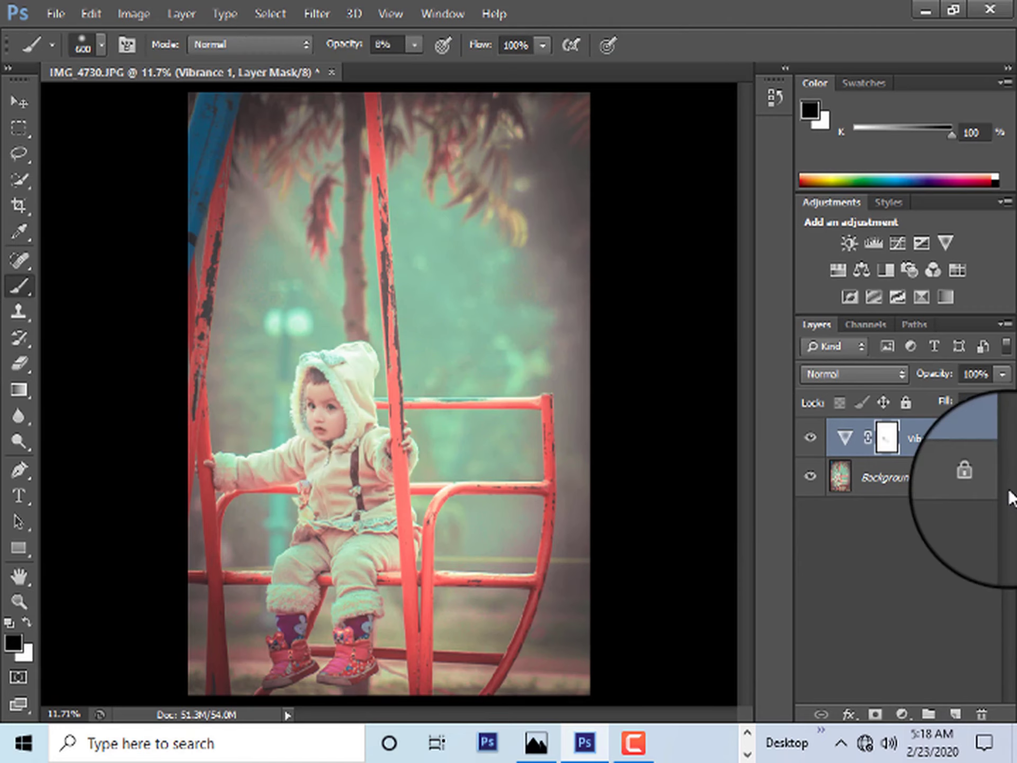
{"action": "left_click", "coordinate": [277, 479], "text": "alt"}
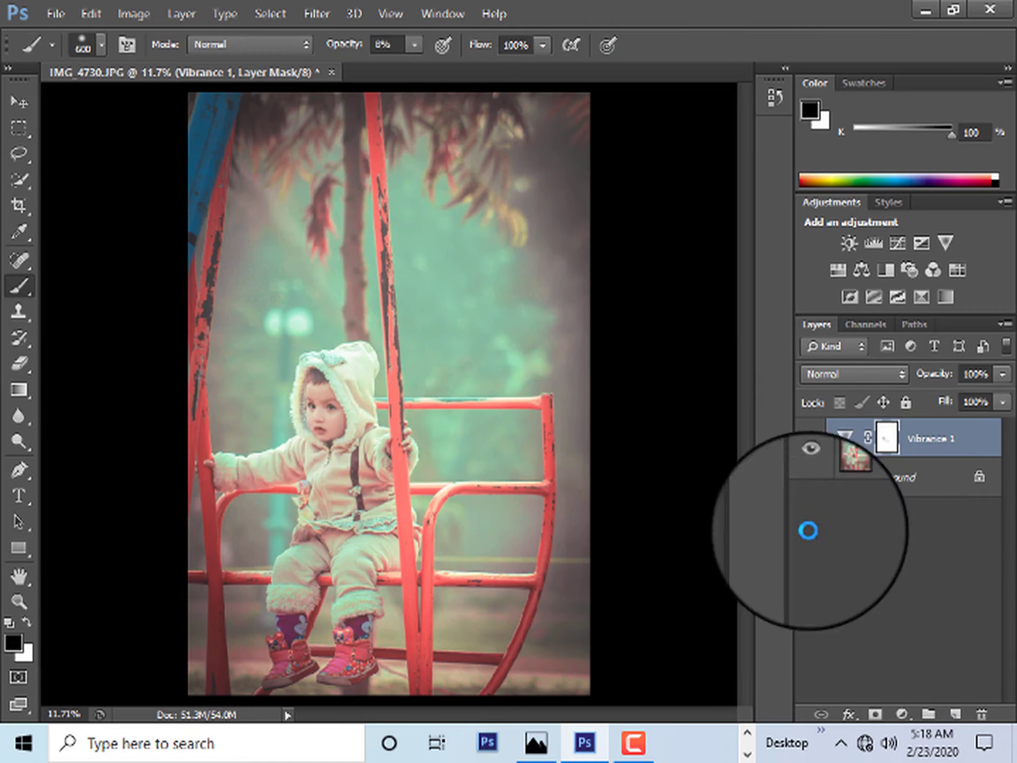
{"action": "key", "text": "Delete"}
{"action": "right_click", "coordinate": [894, 446]}
{"action": "left_click", "coordinate": [877, 438]}
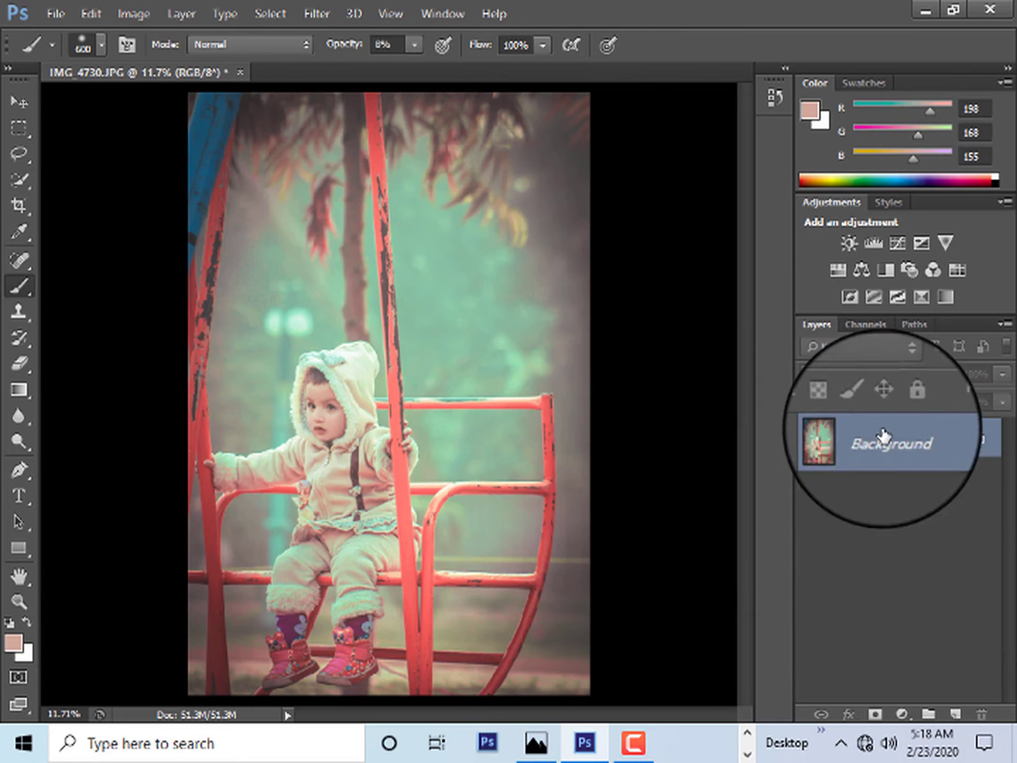
- Duplicate Background as a smart object and run High Pass at a 6-pixel radius
{"action": "left_click_drag", "start_coordinate": [955, 710], "coordinate": [955, 713]}
{"action": "right_click", "coordinate": [883, 441]}
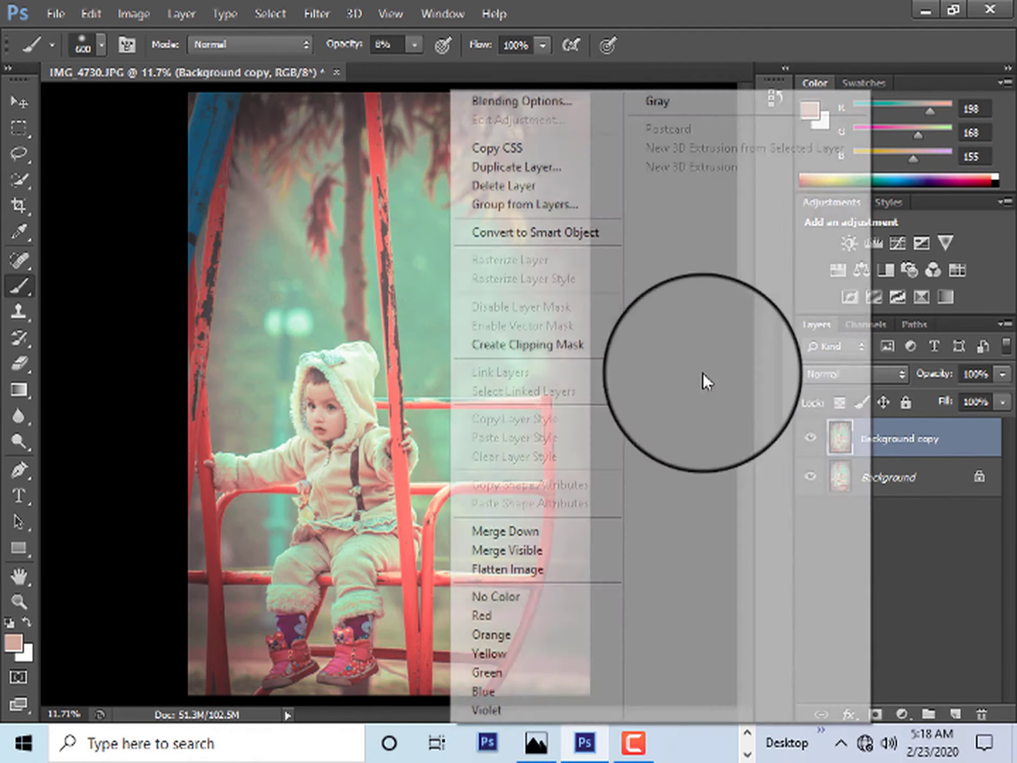
{"action": "left_click", "coordinate": [540, 236]}
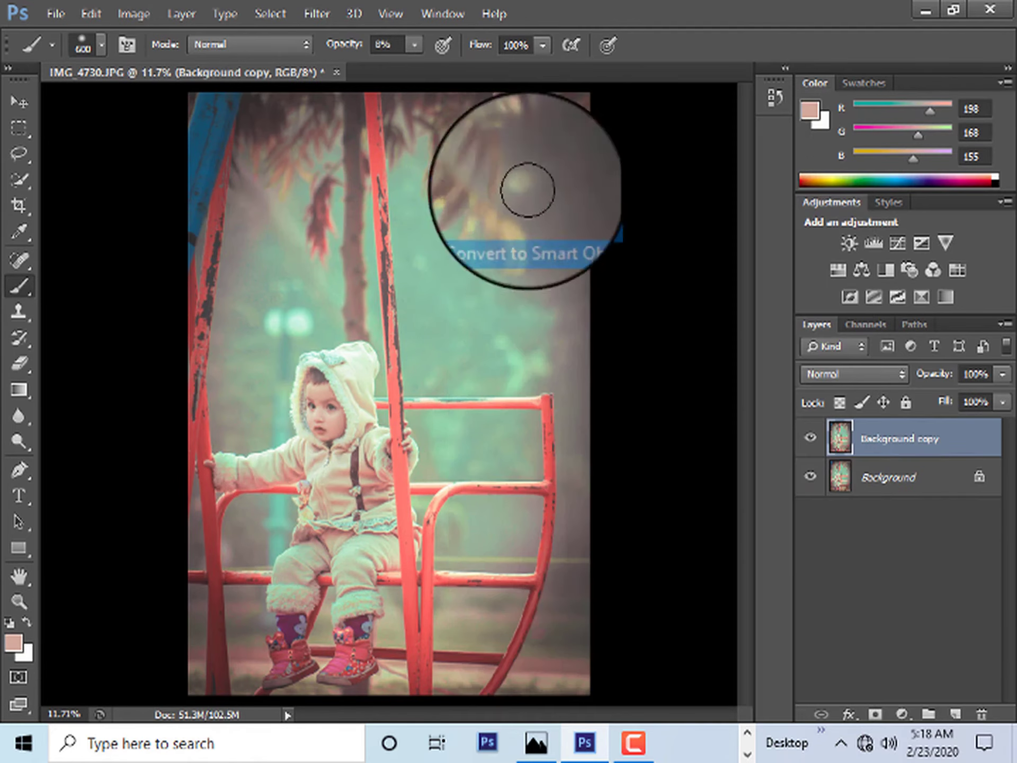
{"action": "left_click", "coordinate": [321, 16]}
{"action": "mouse_move", "coordinate": [331, 365]}
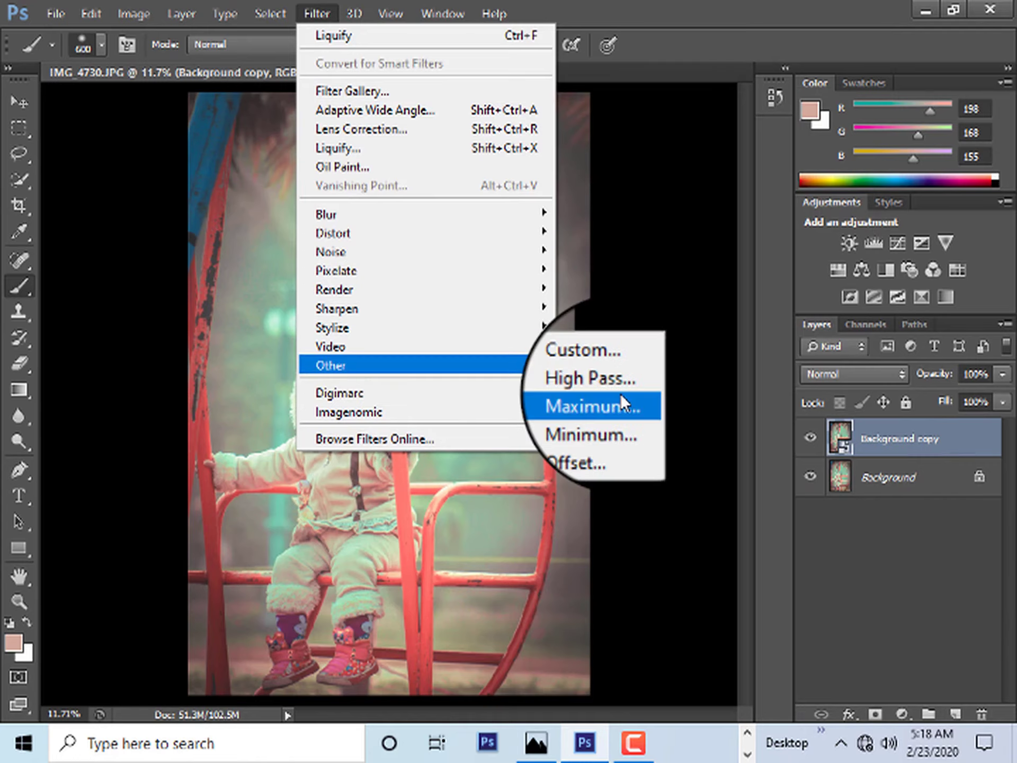
{"action": "left_click", "coordinate": [604, 381]}
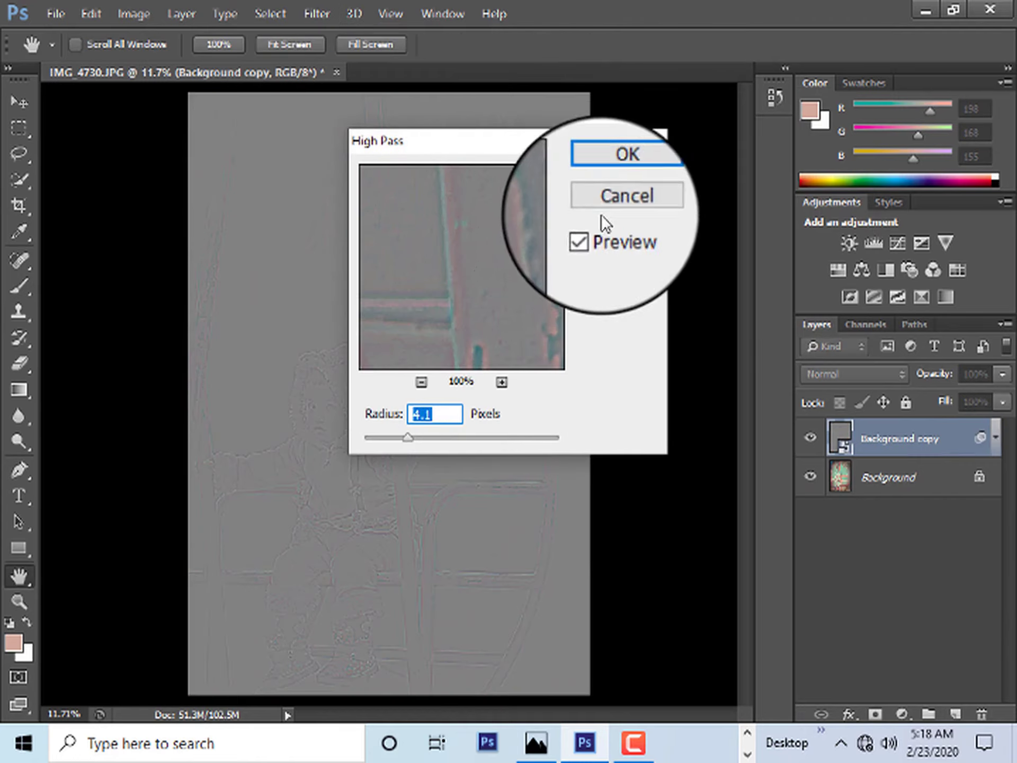
{"action": "type", "text": "6.8"}
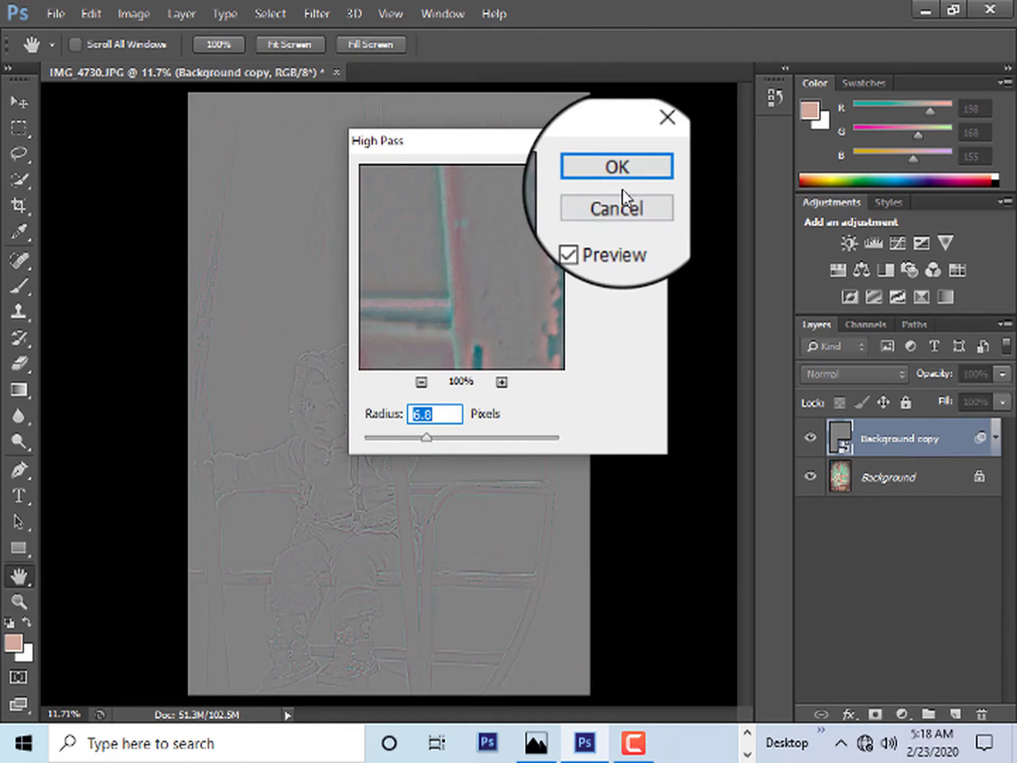
{"action": "left_click", "coordinate": [620, 175]}
- Blend the High Pass copy in Overlay mode and merge it into Background
{"action": "key", "text": "b"}
{"action": "left_click", "coordinate": [868, 366]}
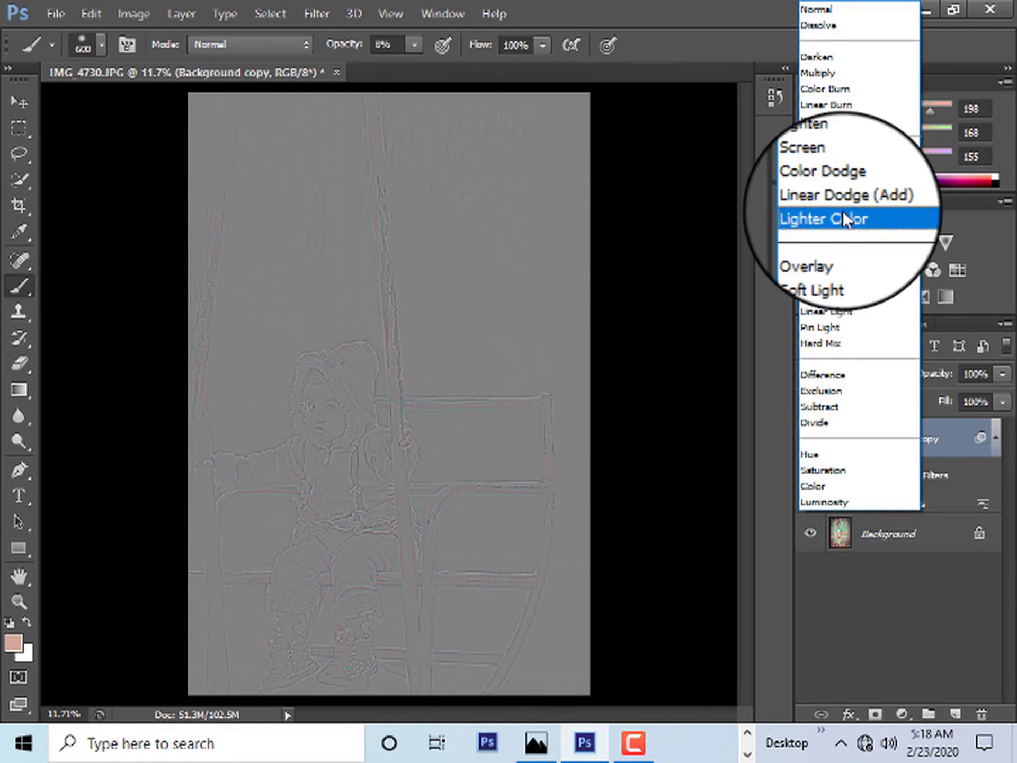
{"action": "left_click", "coordinate": [835, 242]}
{"action": "right_click", "coordinate": [350, 387]}
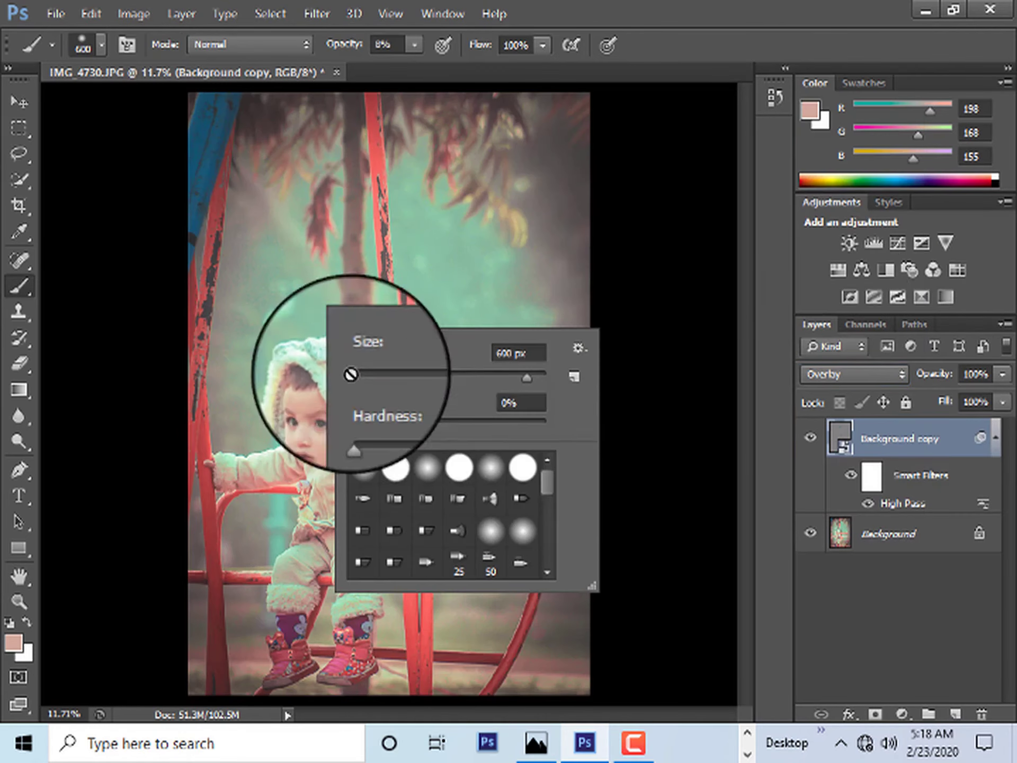
{"action": "left_click", "coordinate": [622, 245]}
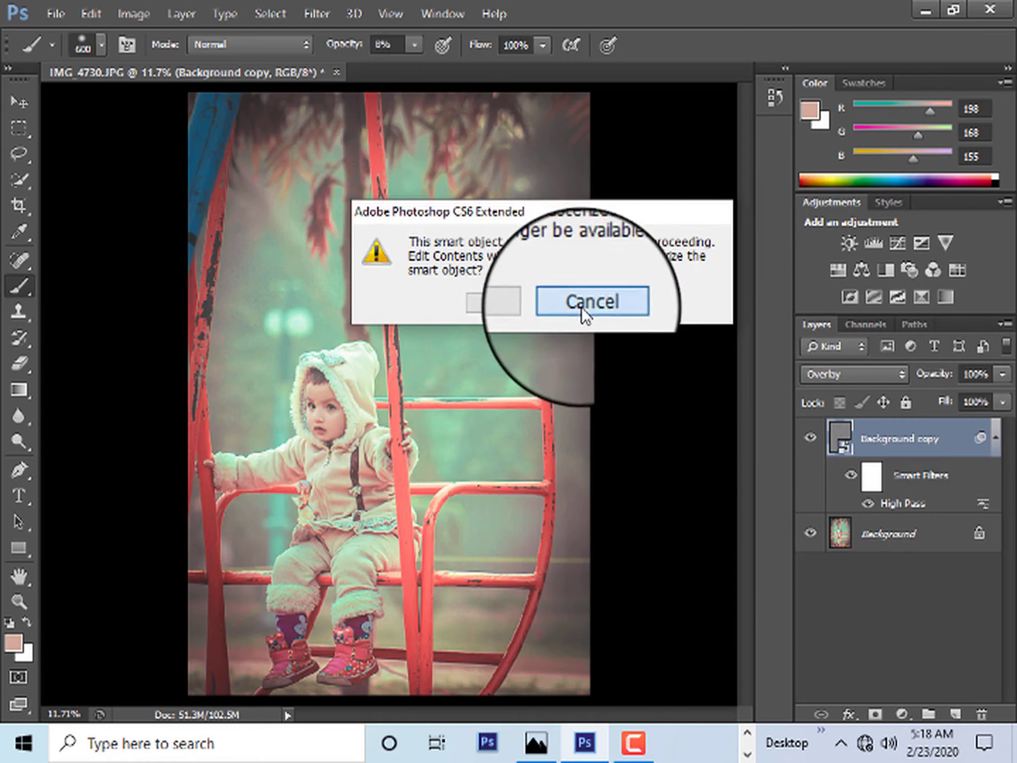
{"action": "left_click", "coordinate": [583, 305]}
{"action": "left_click", "coordinate": [512, 283]}
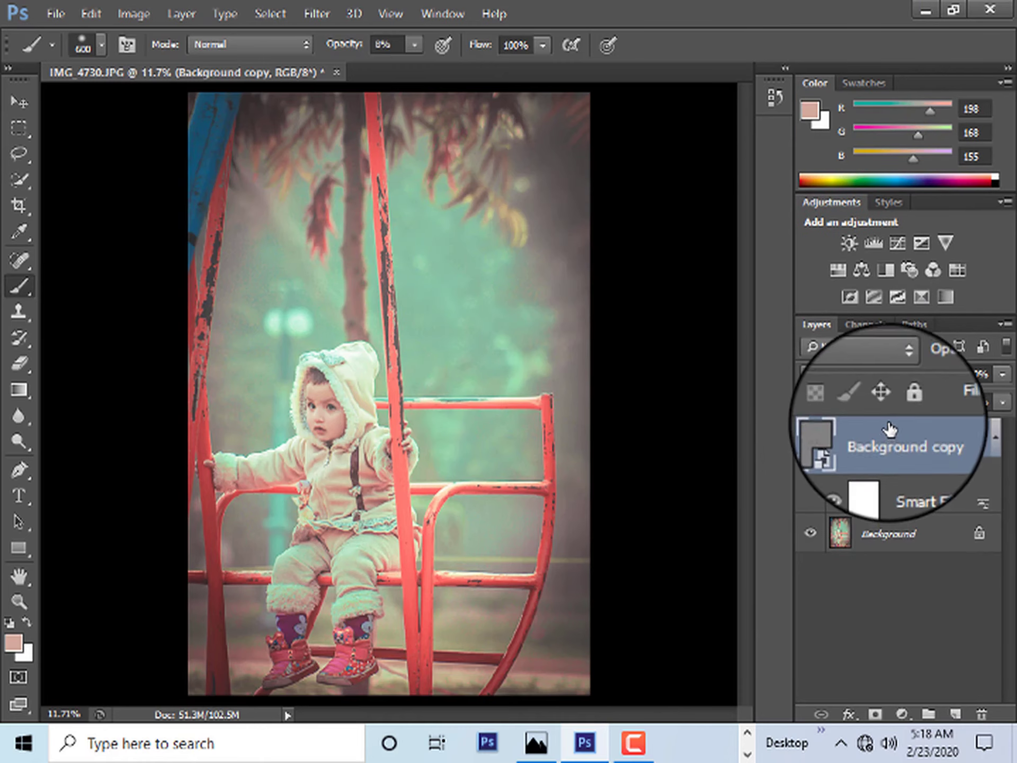
{"action": "key", "text": "Delete"}
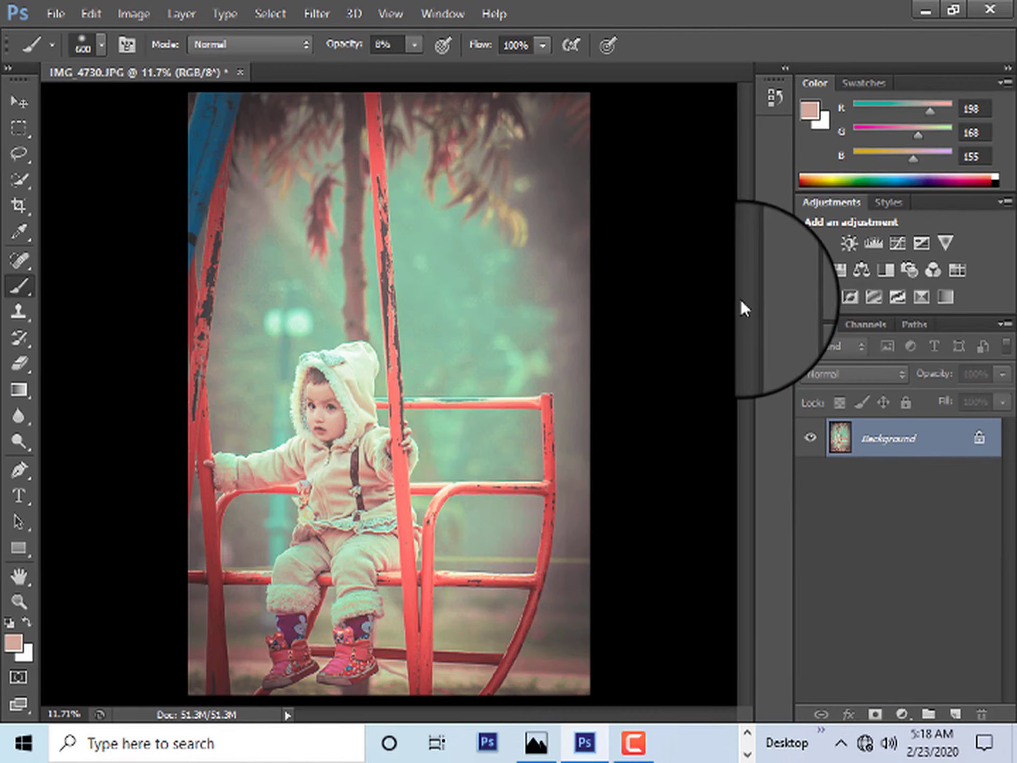
- Add an Exposure layer, then apply a Movie Prime lens flare centred in the trees
{"action": "left_click", "coordinate": [904, 302]}
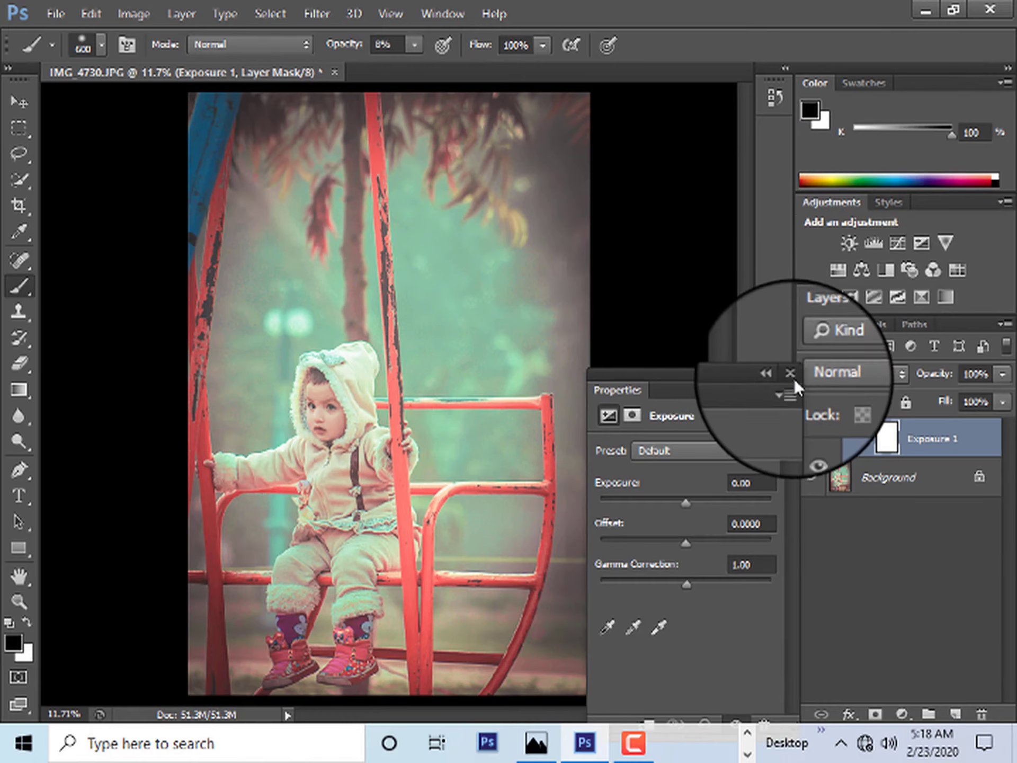
{"action": "left_click", "coordinate": [792, 374]}
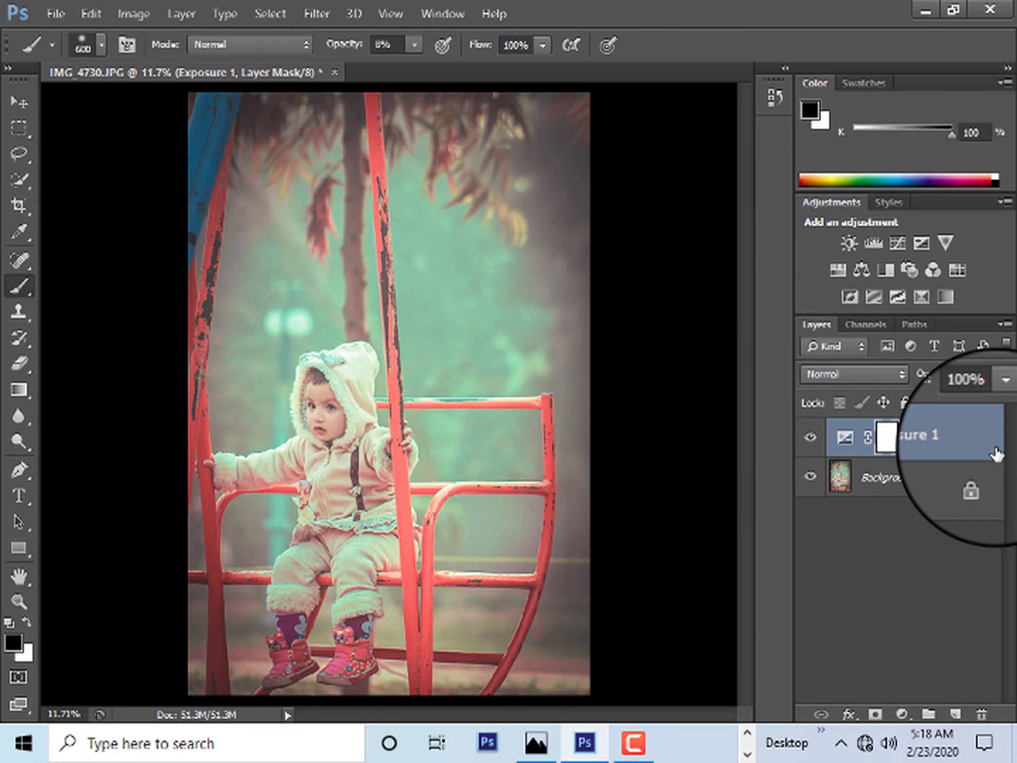
{"action": "left_click", "coordinate": [317, 14]}
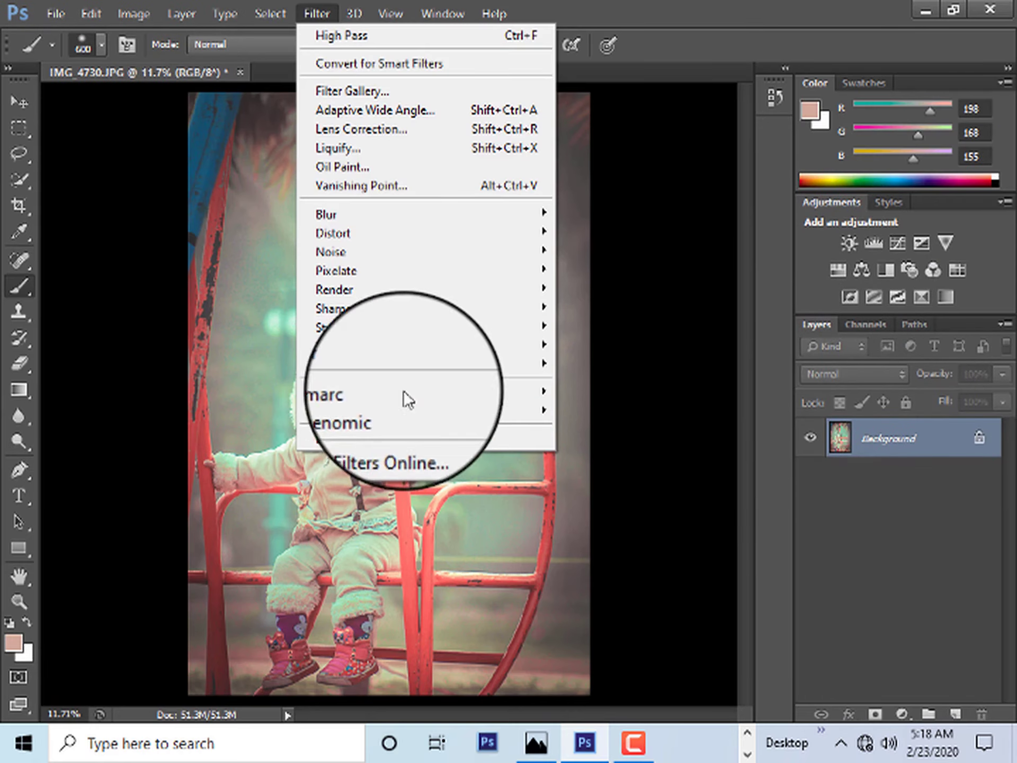
{"action": "mouse_move", "coordinate": [414, 290]}
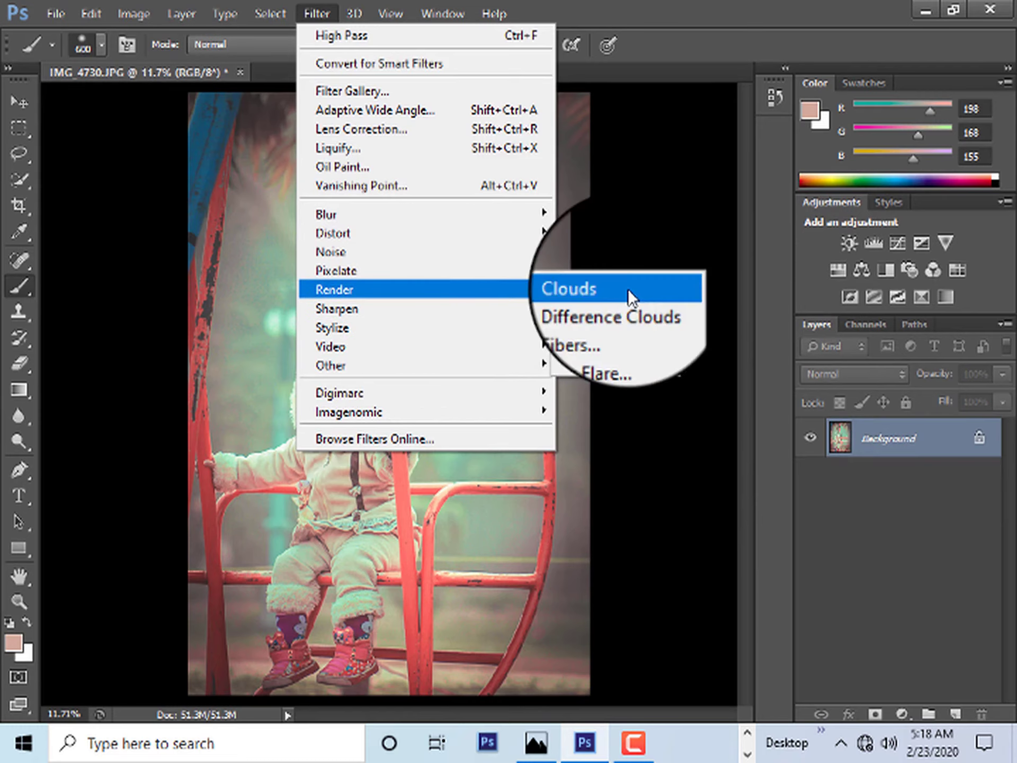
{"action": "left_click", "coordinate": [614, 343]}
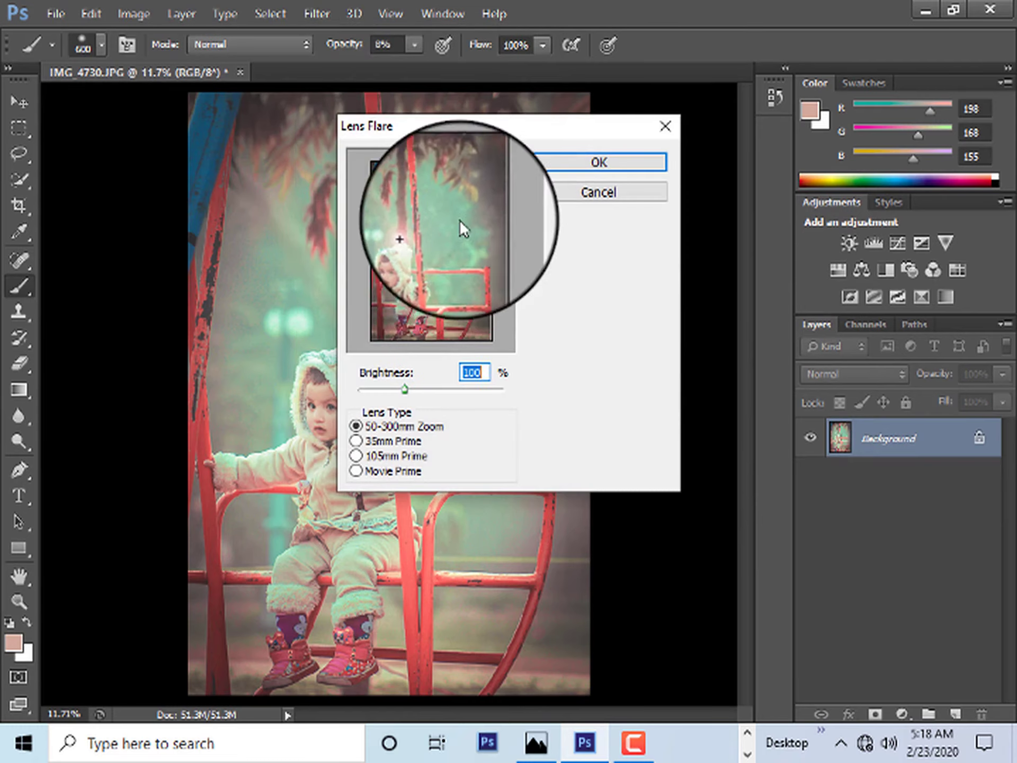
{"action": "left_click", "coordinate": [437, 177]}
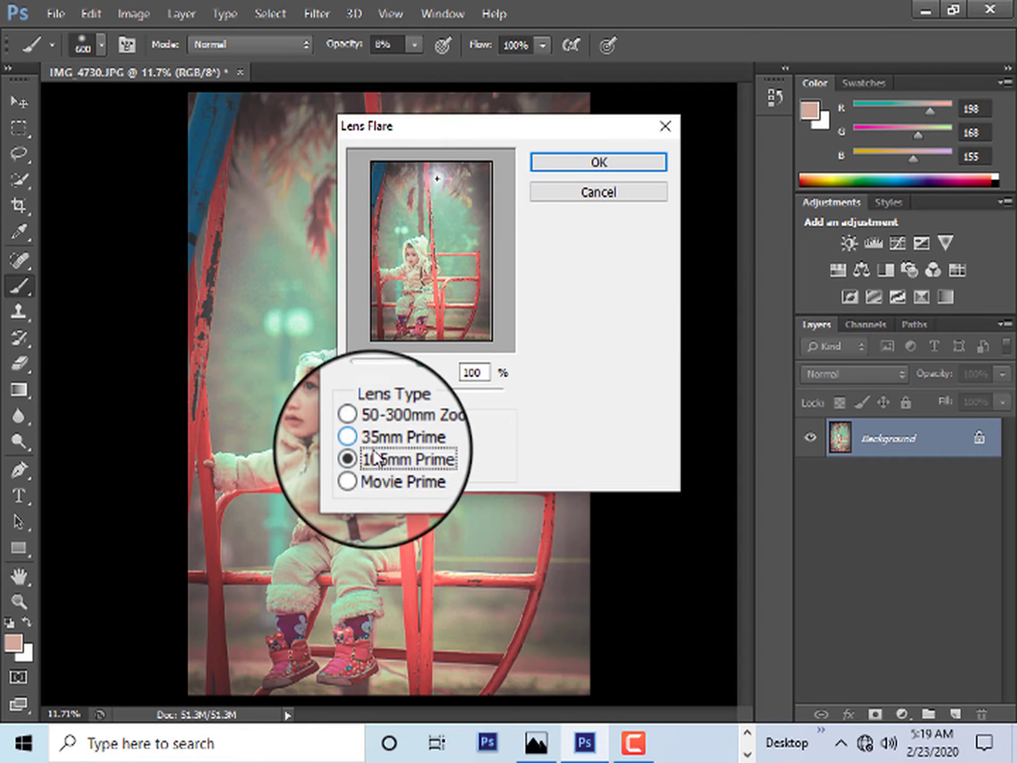
{"action": "left_click", "coordinate": [374, 474]}
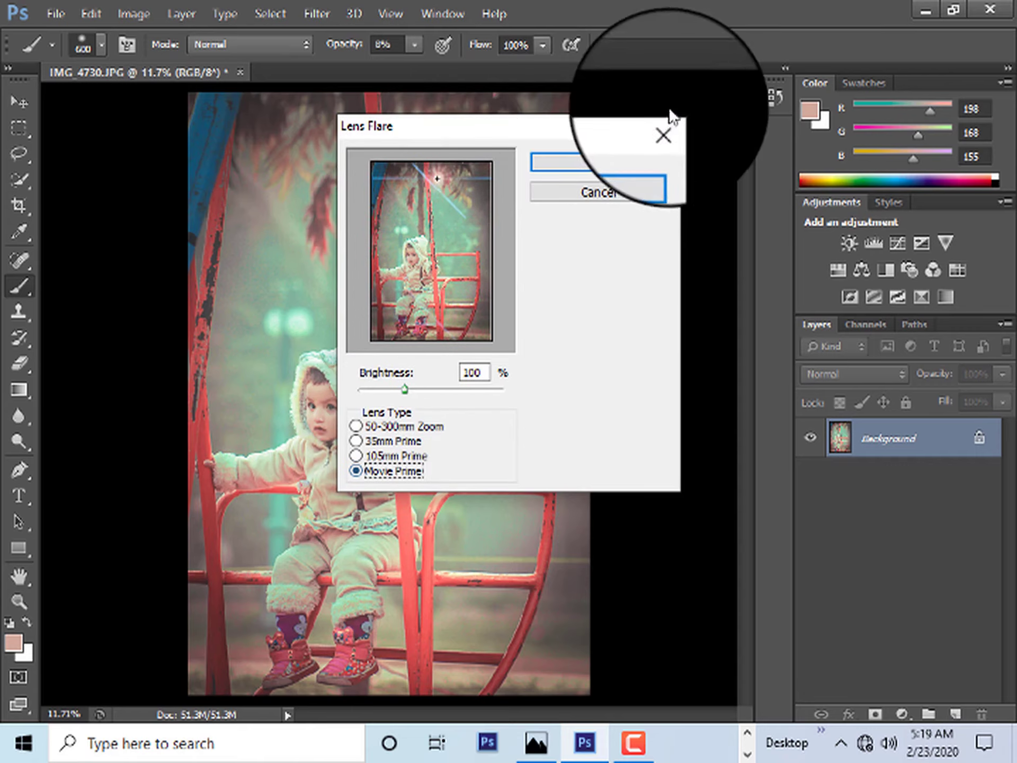
{"action": "left_click", "coordinate": [617, 163]}
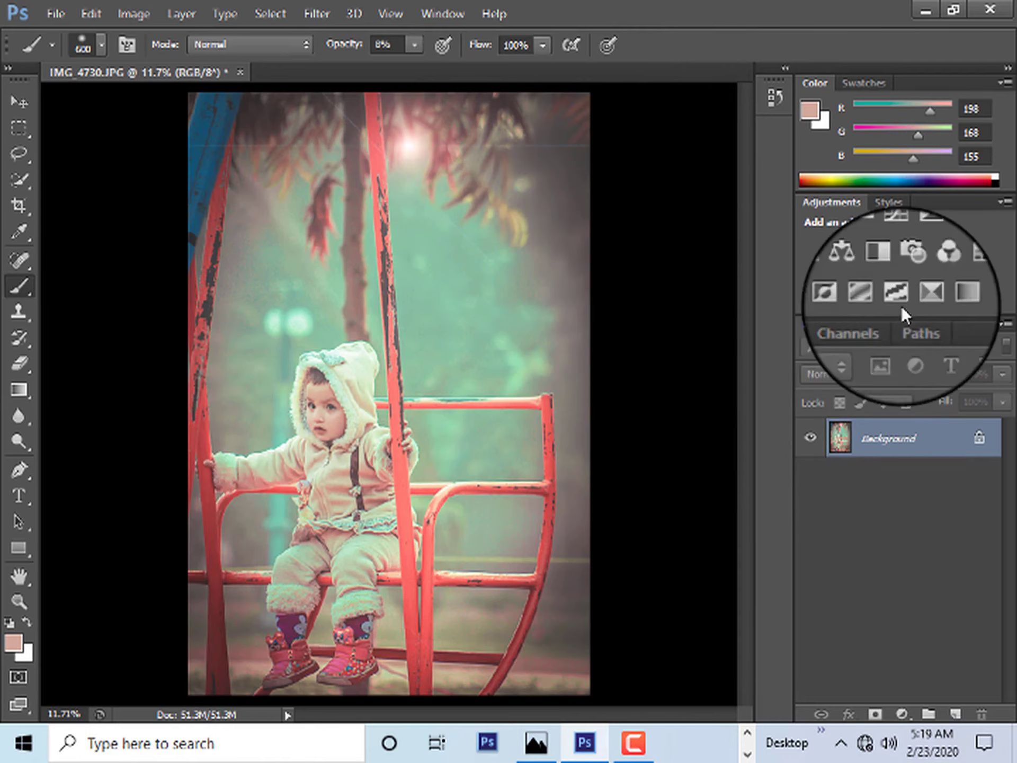
- Undo that flare in History and reapply the Lens Flare at 139% brightness
{"action": "left_click", "coordinate": [775, 97]}
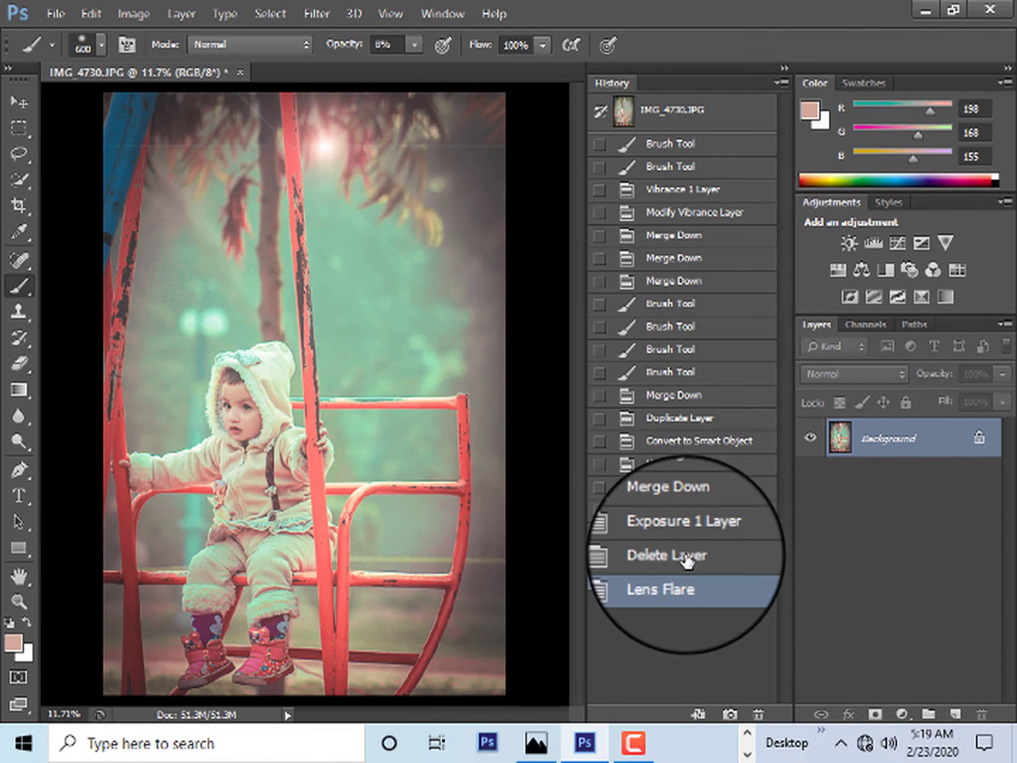
{"action": "left_click", "coordinate": [705, 555]}
{"action": "left_click", "coordinate": [786, 75]}
{"action": "left_click", "coordinate": [317, 13]}
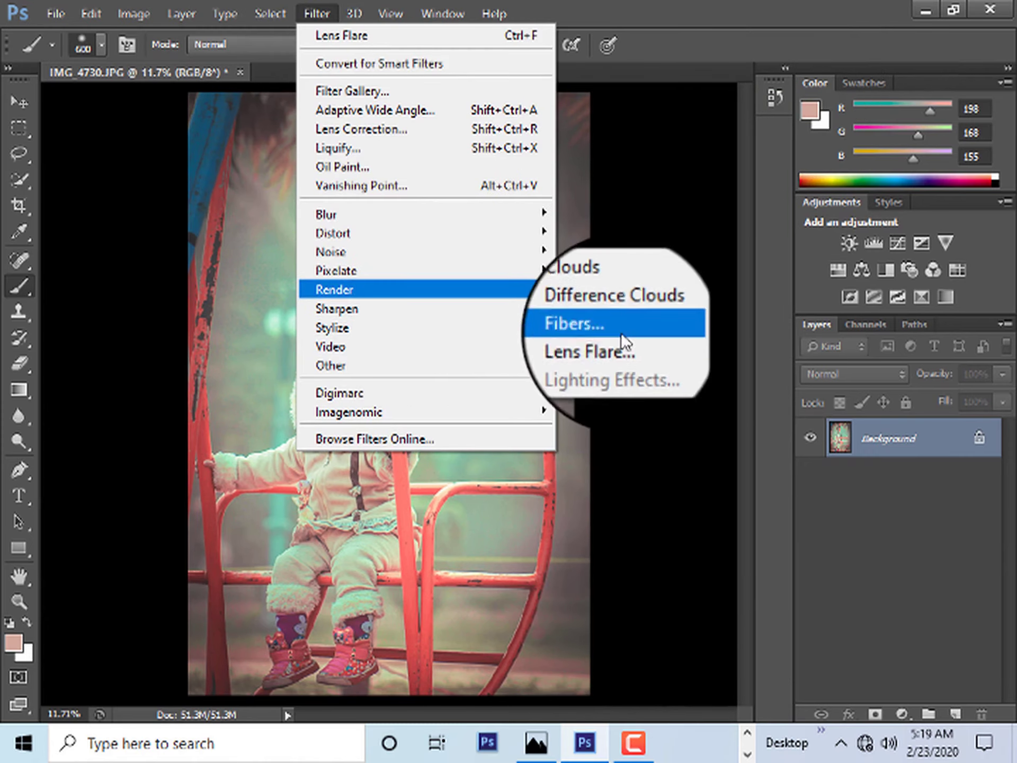
{"action": "left_click", "coordinate": [601, 327]}
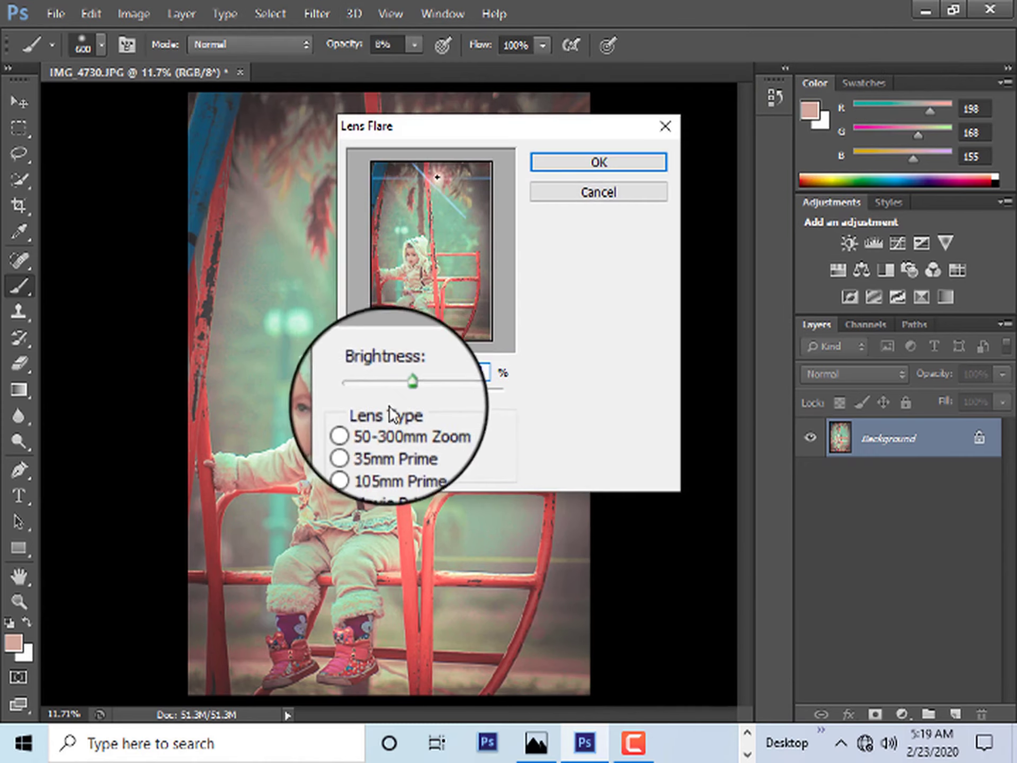
{"action": "left_click_drag", "start_coordinate": [424, 389], "coordinate": [421, 389]}
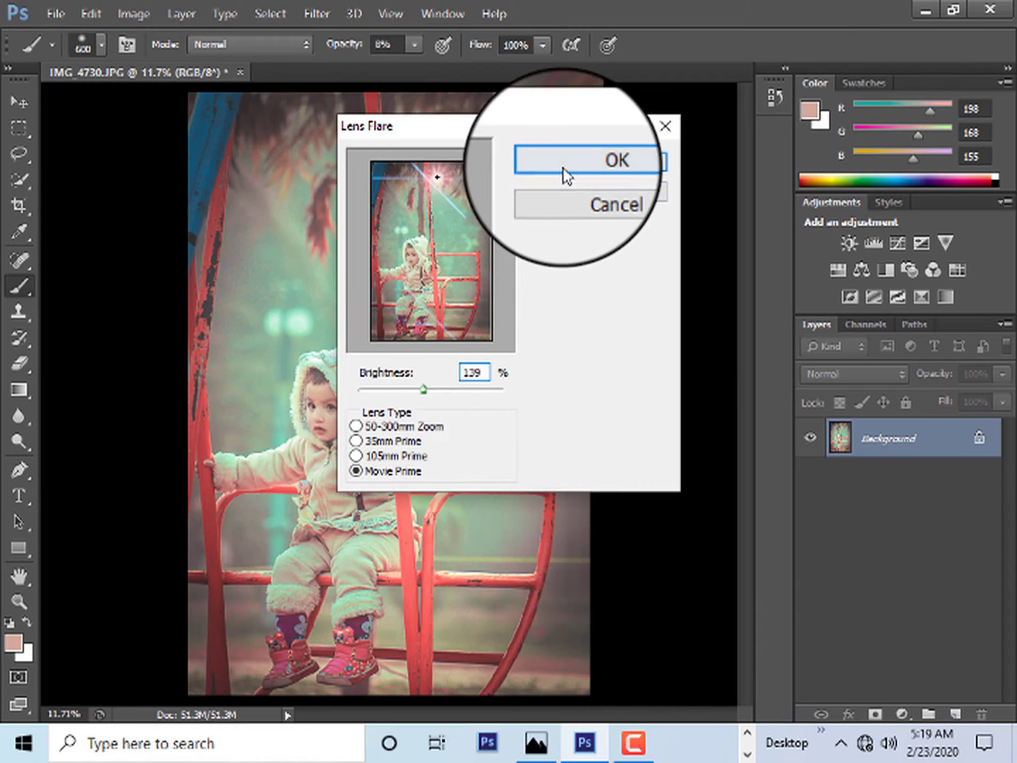
{"action": "left_click", "coordinate": [599, 163]}
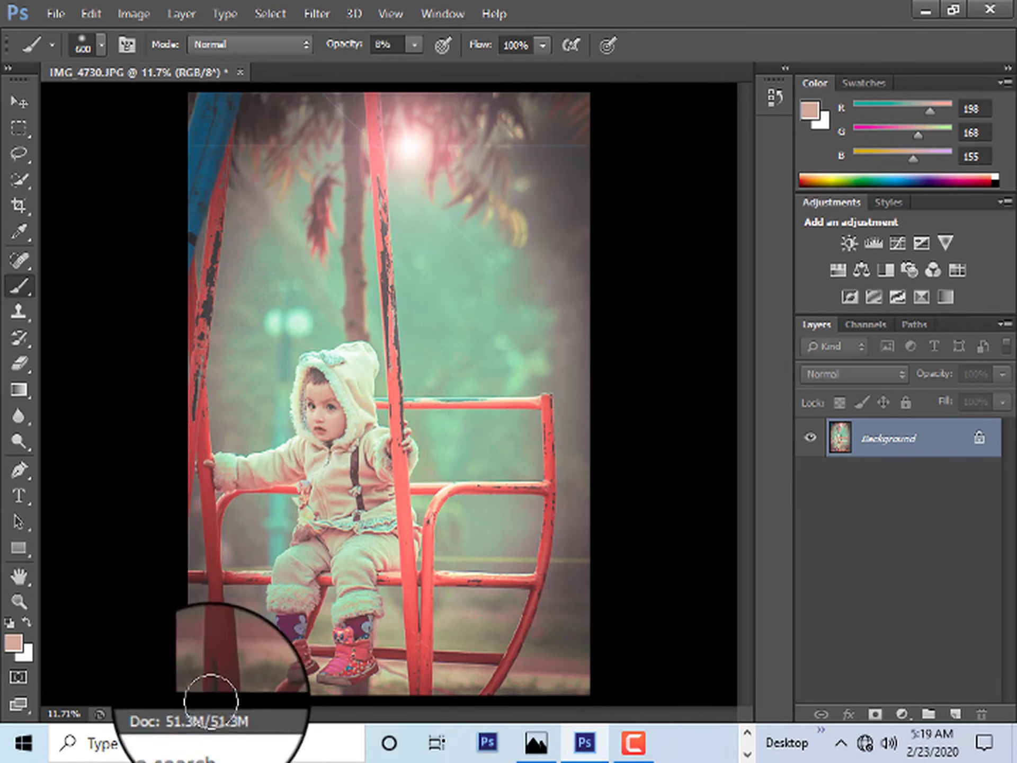
- Add a Curves layer with the black point moved to Input 16 / Output 4
{"action": "left_click", "coordinate": [27, 609]}
{"action": "right_click", "coordinate": [382, 311]}
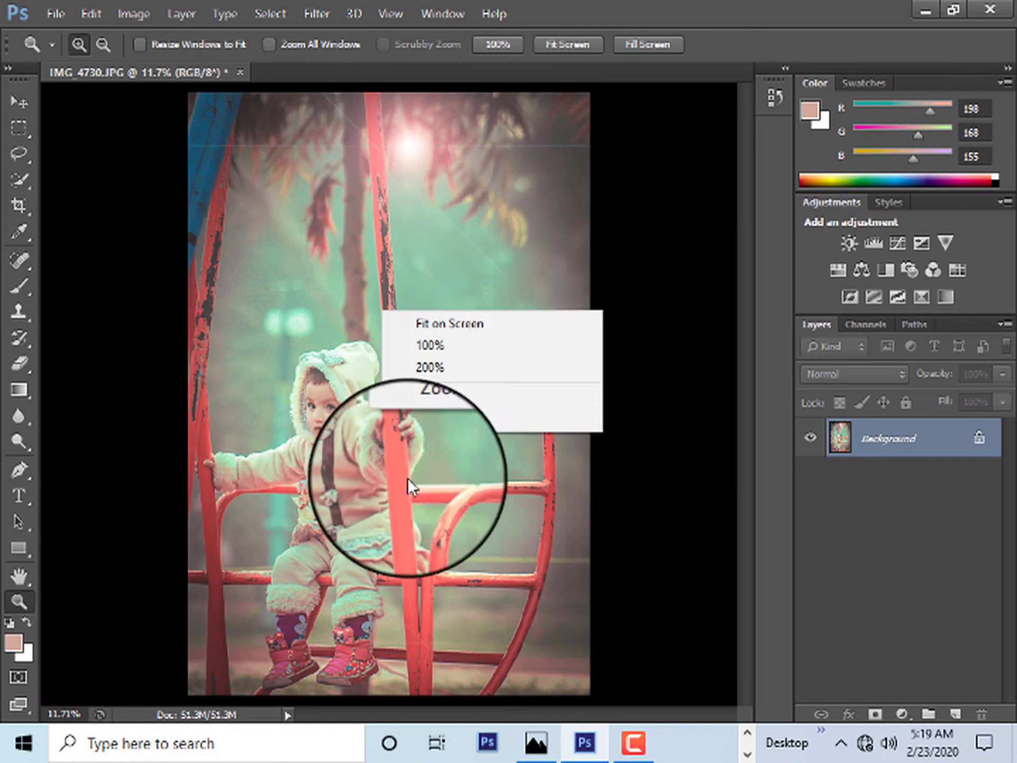
{"action": "left_click", "coordinate": [439, 419]}
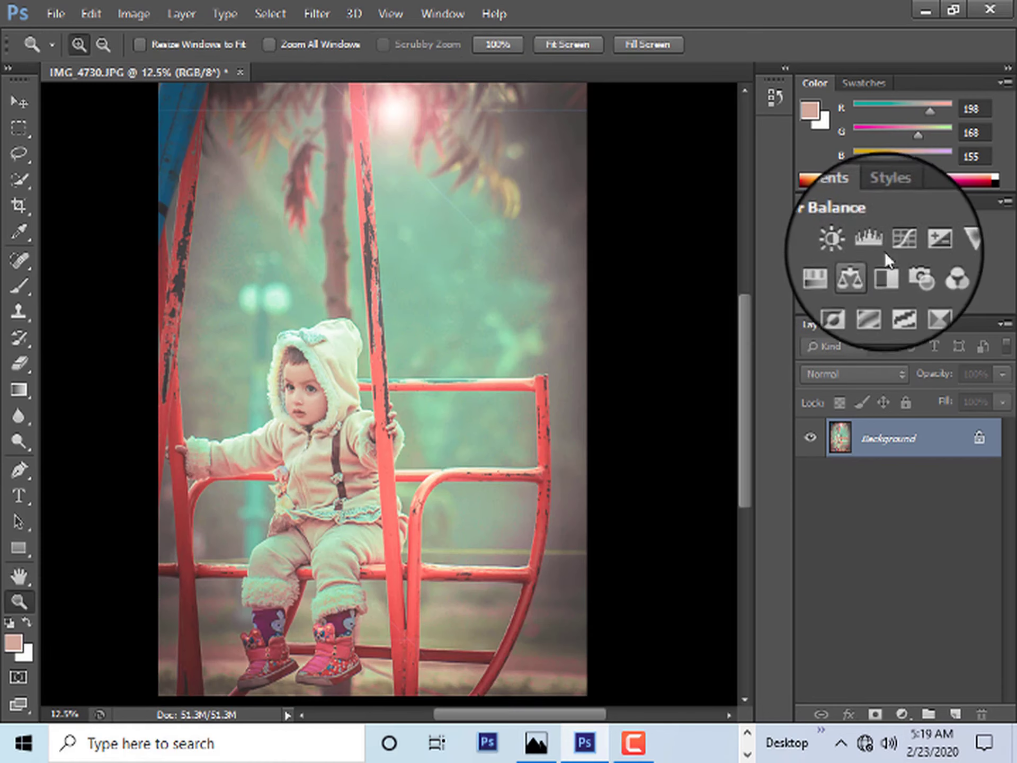
{"action": "left_click", "coordinate": [898, 244]}
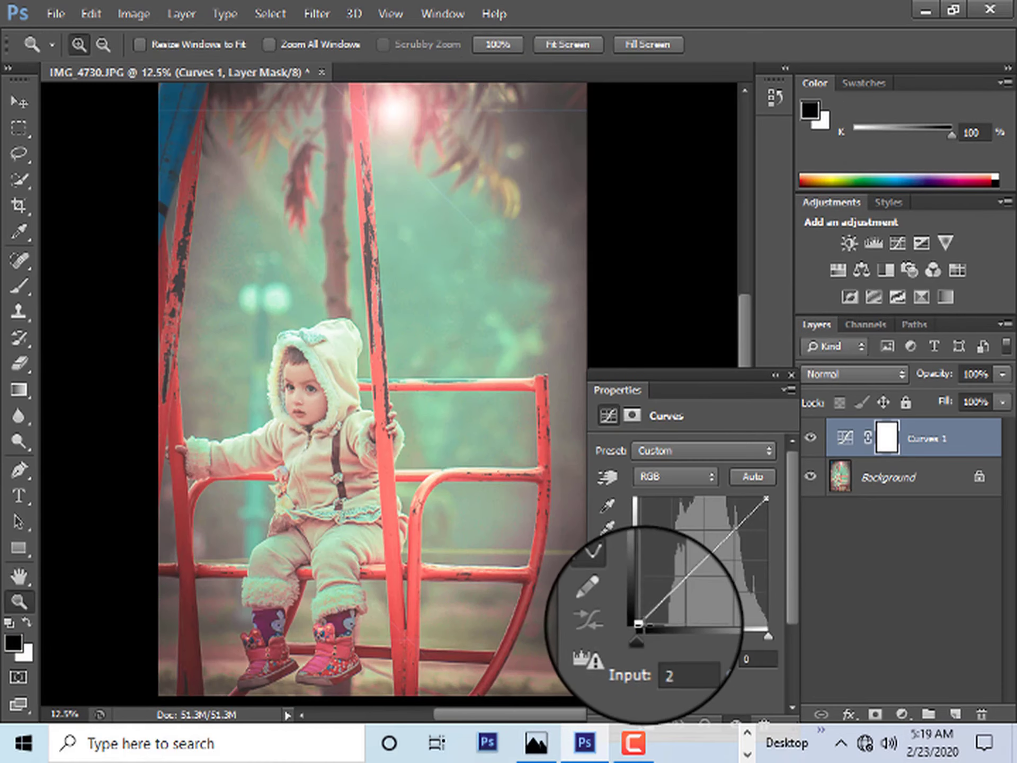
{"action": "left_click_drag", "start_coordinate": [644, 624], "coordinate": [646, 621]}
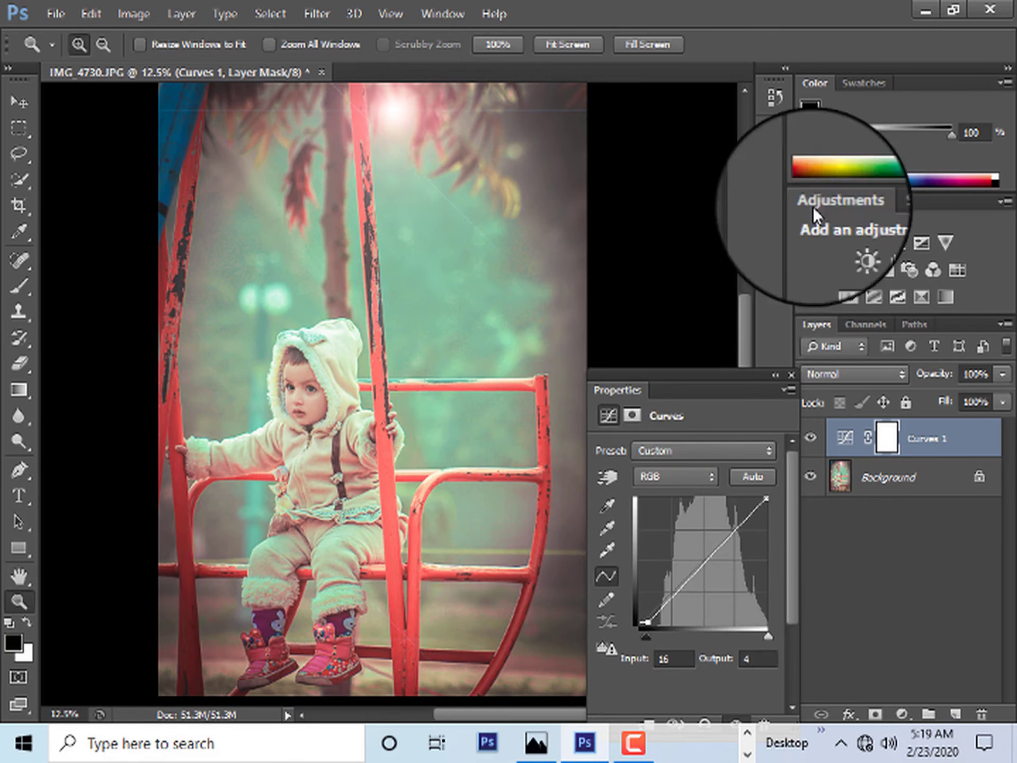
{"action": "left_click", "coordinate": [789, 374]}
{"action": "right_click", "coordinate": [382, 343]}
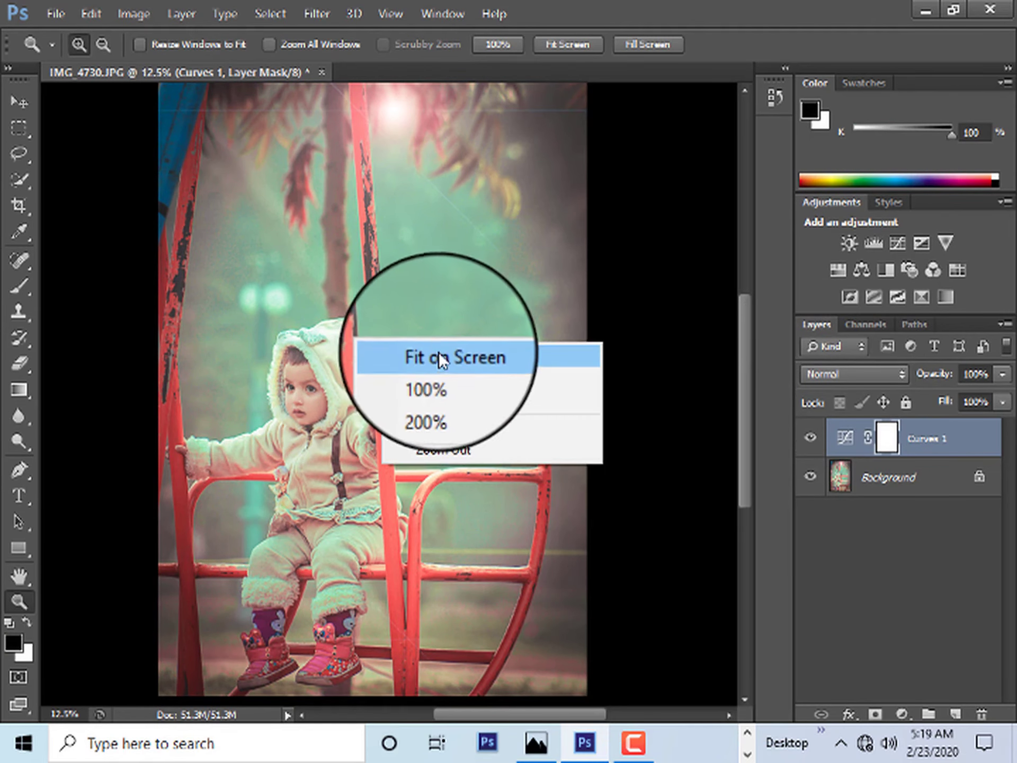
{"action": "left_click", "coordinate": [439, 352]}
{"action": "right_click", "coordinate": [377, 244]}
{"action": "left_click", "coordinate": [456, 347]}
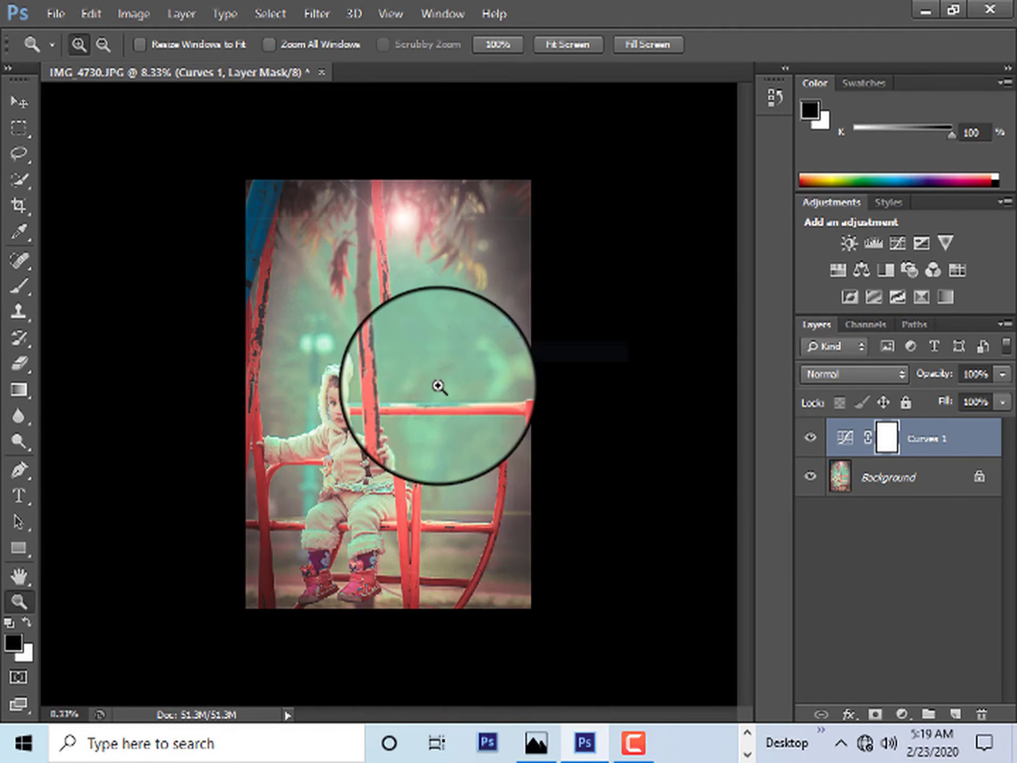
{"action": "left_click", "coordinate": [438, 386]}
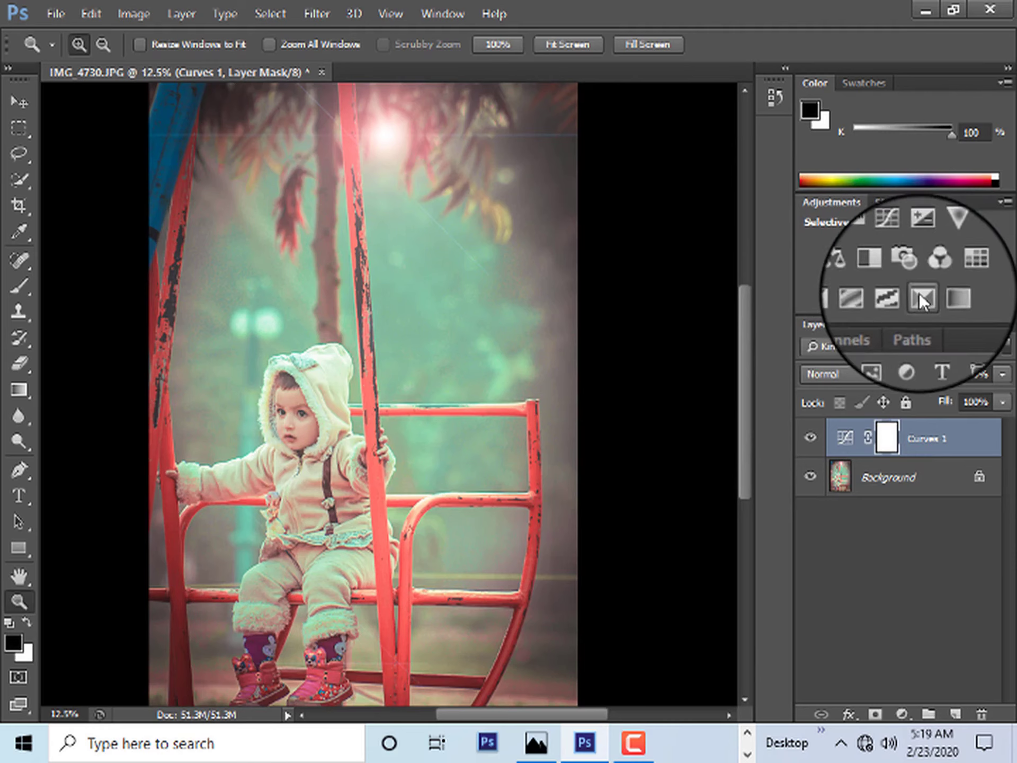
- Add a Selective Color layer, adjusting Blues, then setting Cyans to Cyan +24
{"action": "left_click", "coordinate": [921, 296]}
{"action": "left_click", "coordinate": [686, 523]}
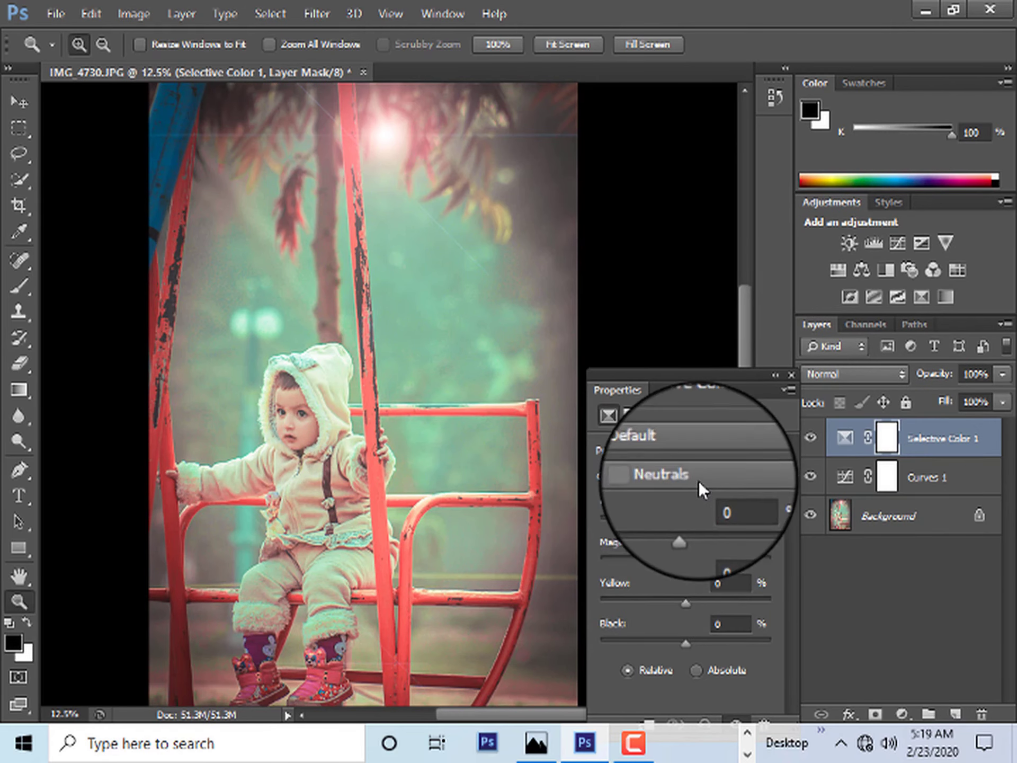
{"action": "left_click", "coordinate": [699, 481]}
{"action": "left_click", "coordinate": [705, 539]}
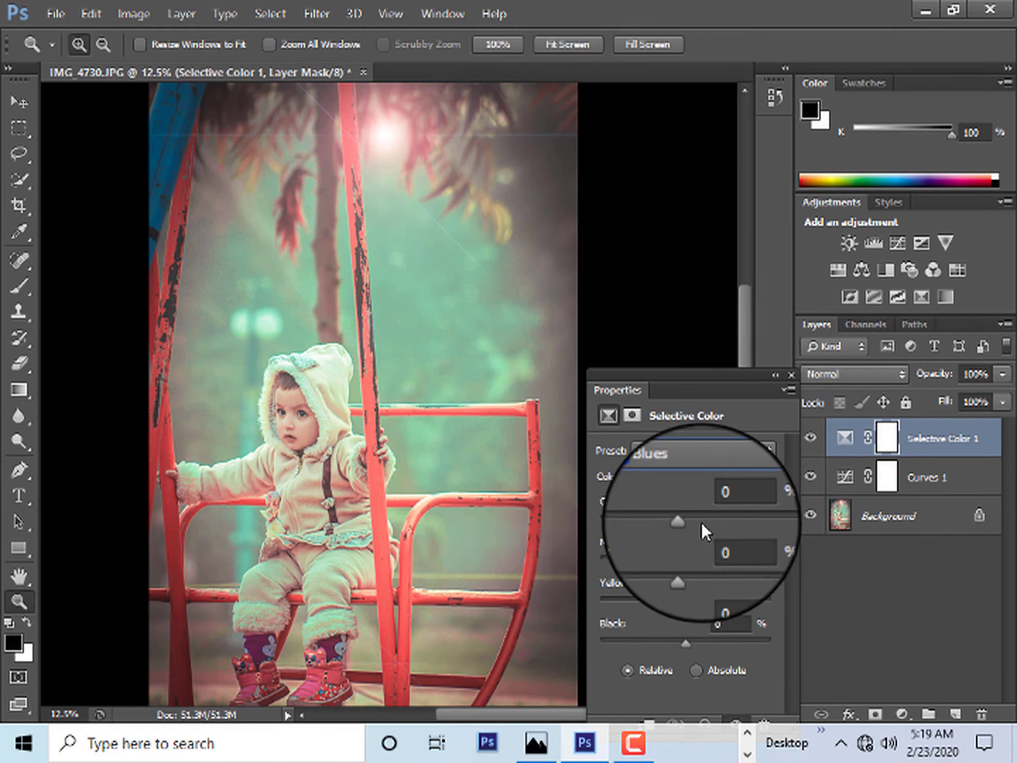
{"action": "mouse_move", "coordinate": [702, 523]}
{"action": "left_mouse_down"}
{"action": "mouse_move", "coordinate": [540, 522]}
{"action": "mouse_move", "coordinate": [643, 528]}
{"action": "left_mouse_up"}
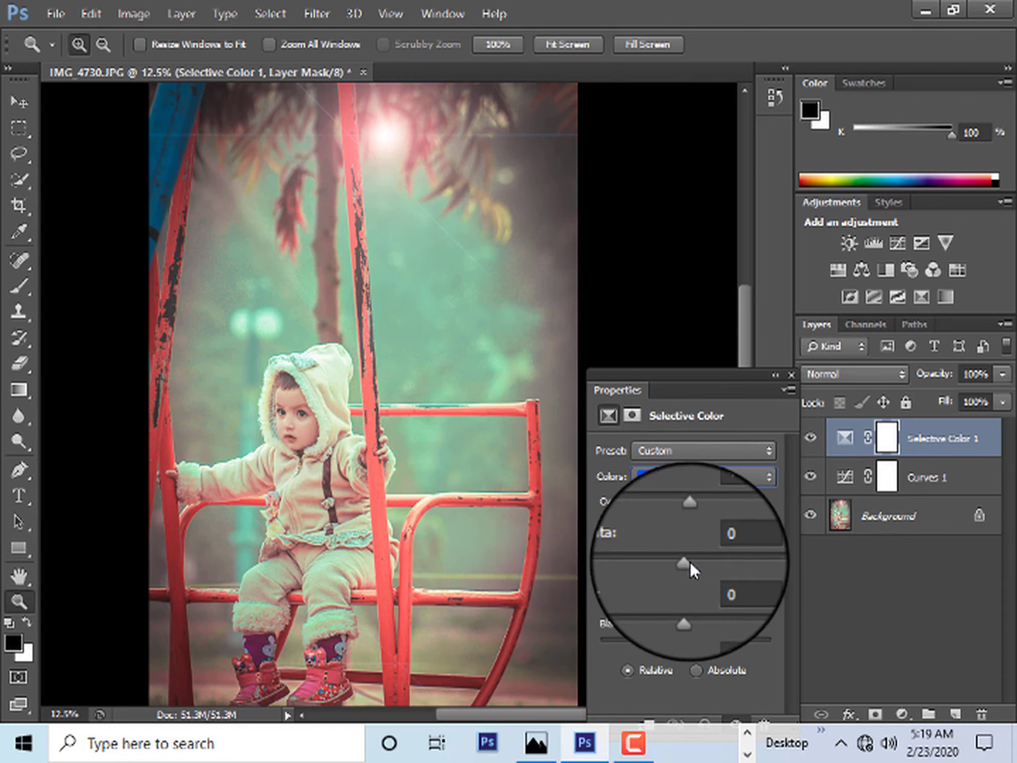
{"action": "left_click", "coordinate": [667, 477]}
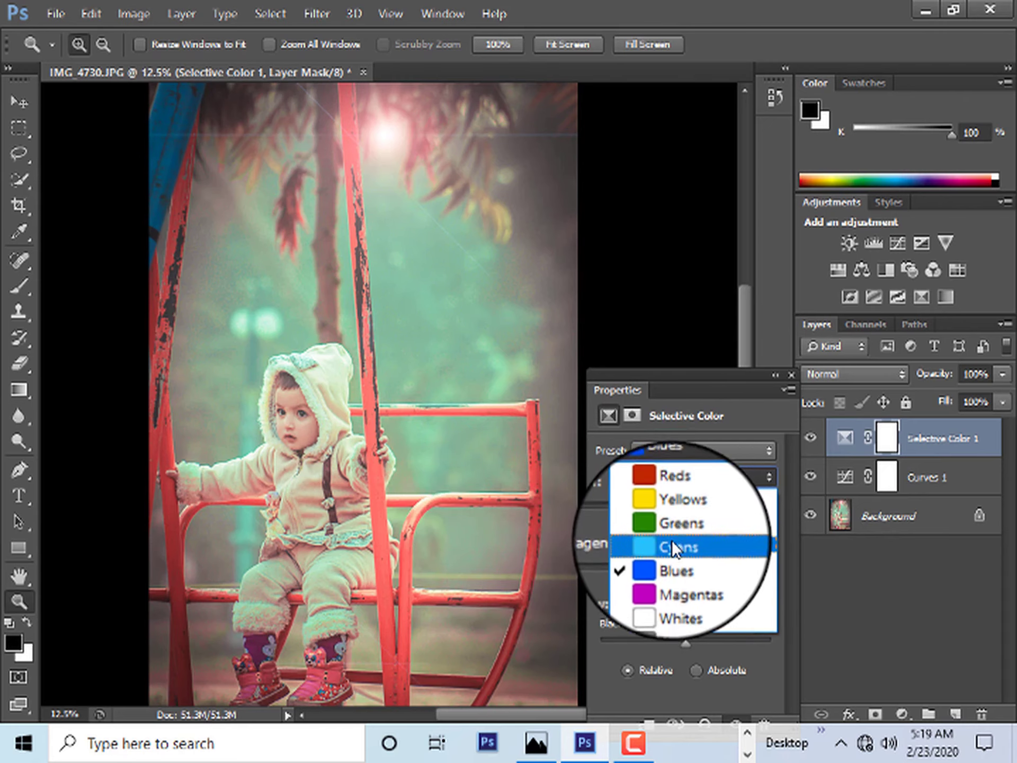
{"action": "left_click", "coordinate": [672, 546]}
{"action": "mouse_move", "coordinate": [683, 524]}
{"action": "left_mouse_down"}
{"action": "mouse_move", "coordinate": [634, 522]}
{"action": "mouse_move", "coordinate": [693, 524]}
{"action": "mouse_move", "coordinate": [697, 535]}
{"action": "left_mouse_up"}
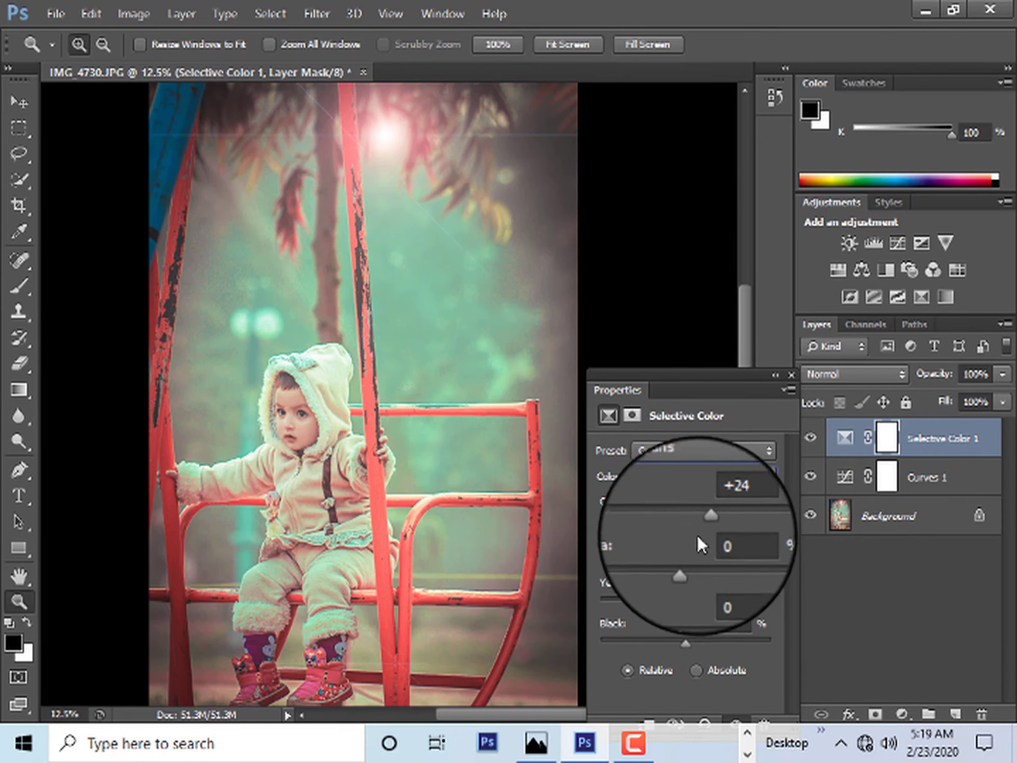
- Set the Whites range to Cyan +62 and close the Selective Color properties
{"action": "left_click", "coordinate": [685, 469]}
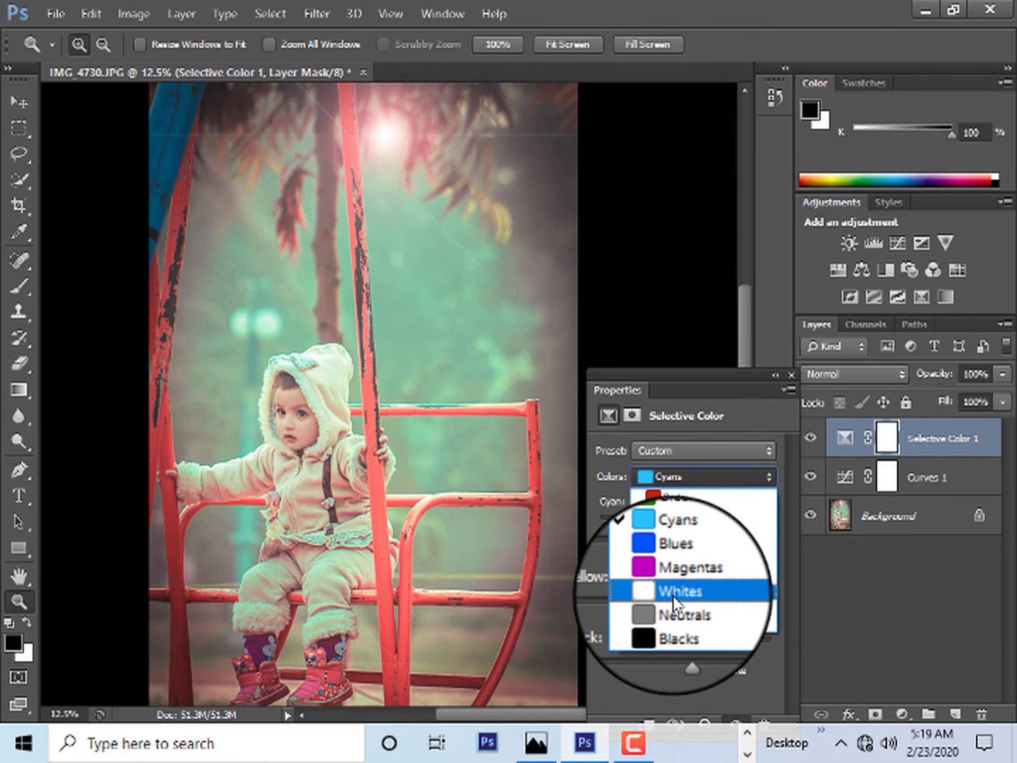
{"action": "left_click", "coordinate": [673, 596]}
{"action": "mouse_move", "coordinate": [695, 530]}
{"action": "left_mouse_down"}
{"action": "mouse_move", "coordinate": [758, 524]}
{"action": "mouse_move", "coordinate": [724, 527]}
{"action": "mouse_move", "coordinate": [774, 529]}
{"action": "mouse_move", "coordinate": [717, 534]}
{"action": "mouse_move", "coordinate": [787, 538]}
{"action": "mouse_move", "coordinate": [734, 550]}
{"action": "left_mouse_up"}
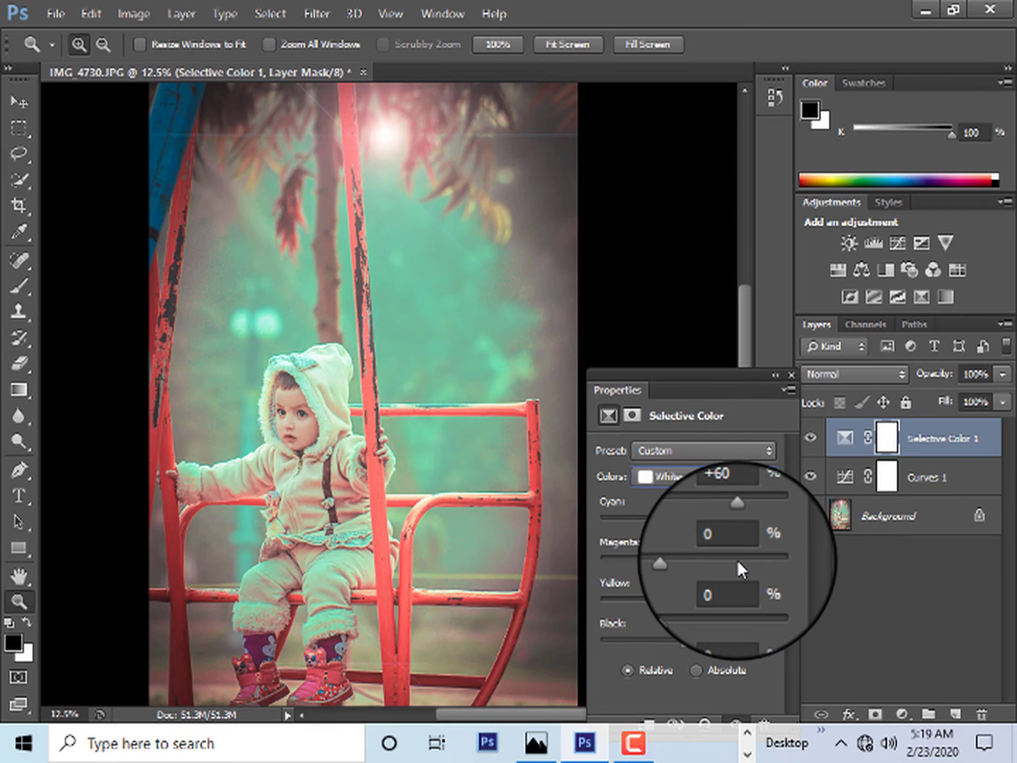
{"action": "left_click", "coordinate": [684, 476]}
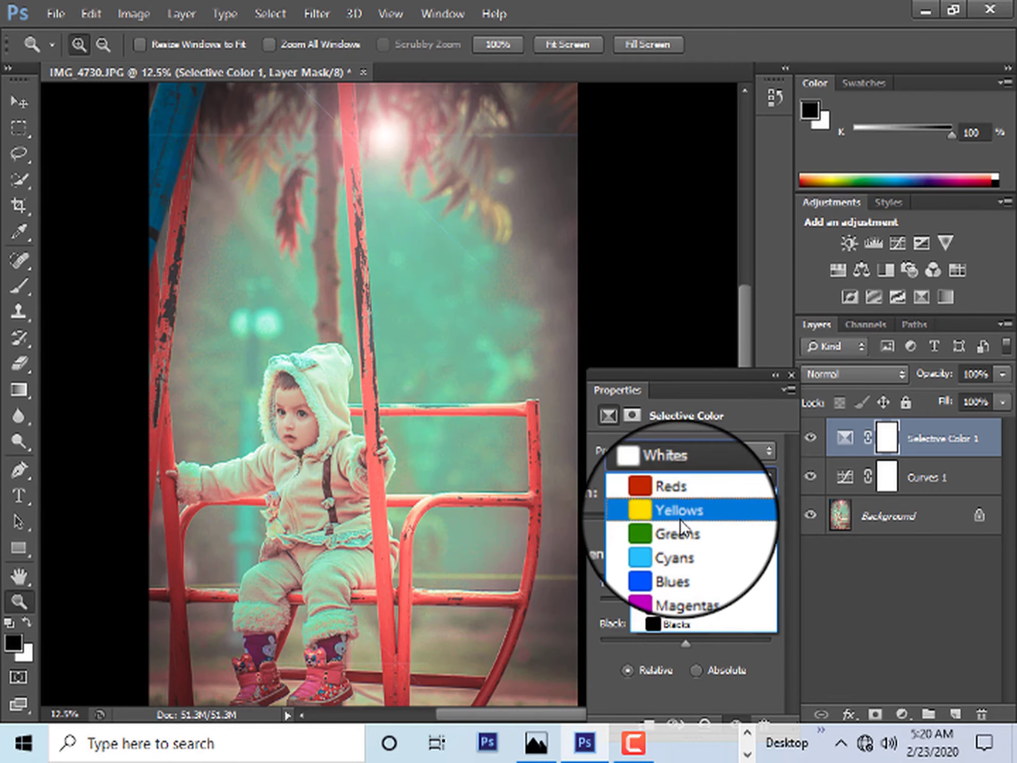
{"action": "left_click", "coordinate": [787, 371]}
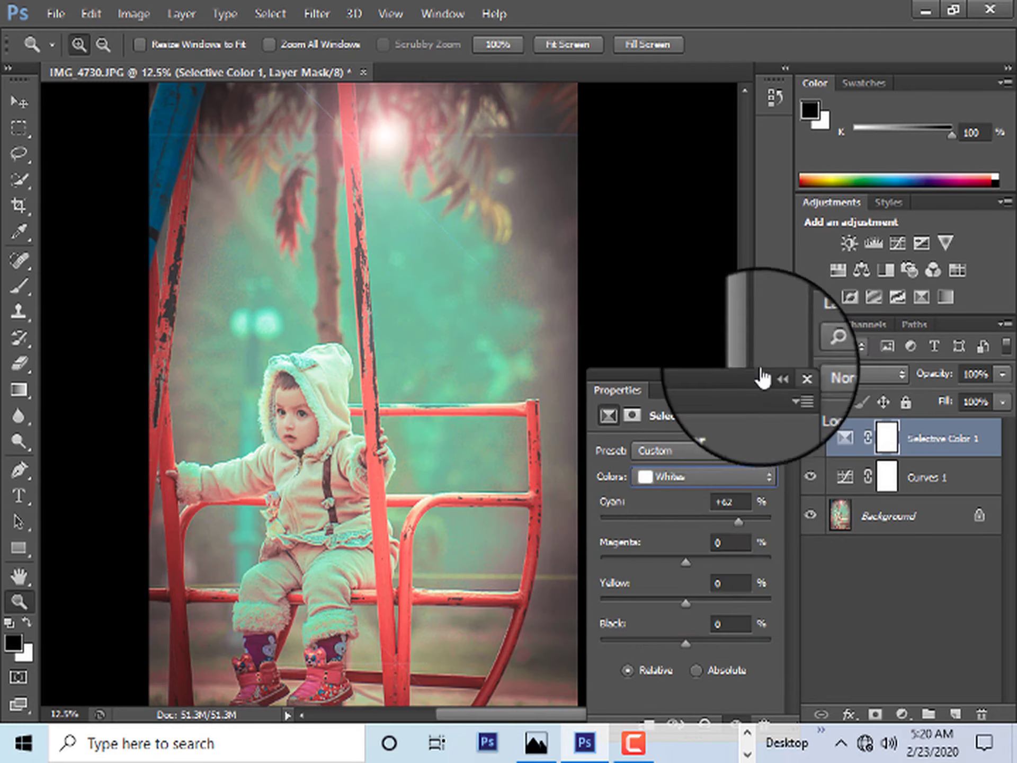
{"action": "left_click", "coordinate": [787, 372]}
{"action": "right_click", "coordinate": [366, 371]}
{"action": "left_click", "coordinate": [391, 455]}
{"action": "left_click", "coordinate": [352, 487]}
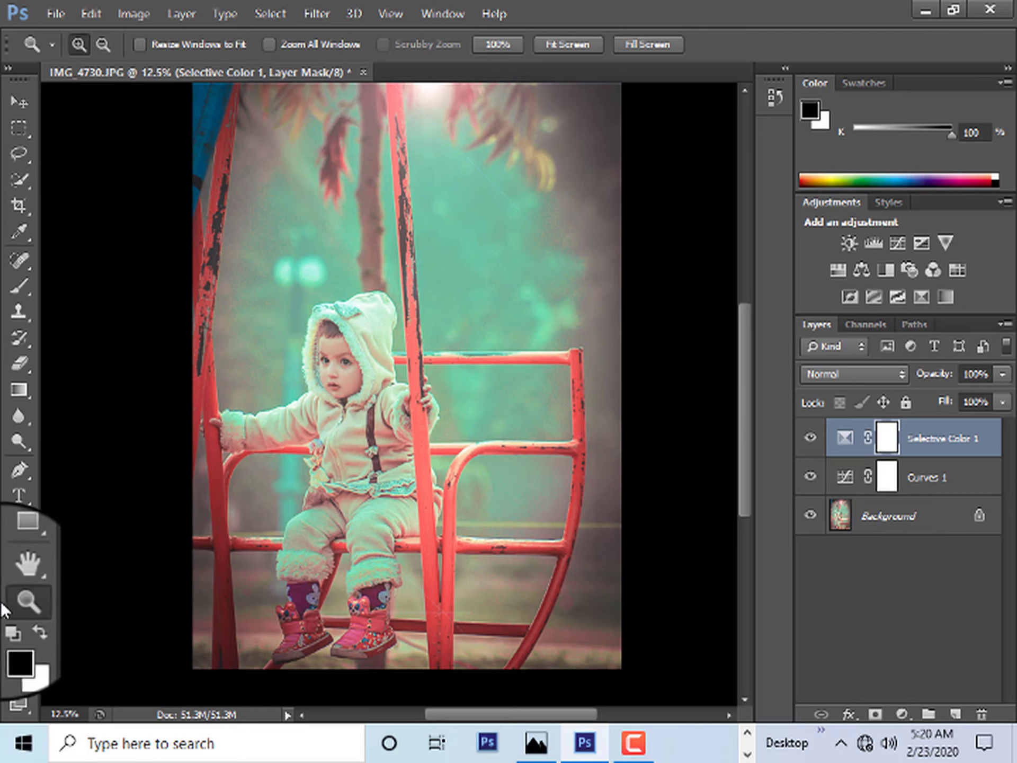
- Save a JPEG copy of the photo, replacing the existing file
{"action": "key", "text": "ctrl+shift+s"}
{"action": "left_click", "coordinate": [545, 473]}
{"action": "left_click", "coordinate": [540, 299]}
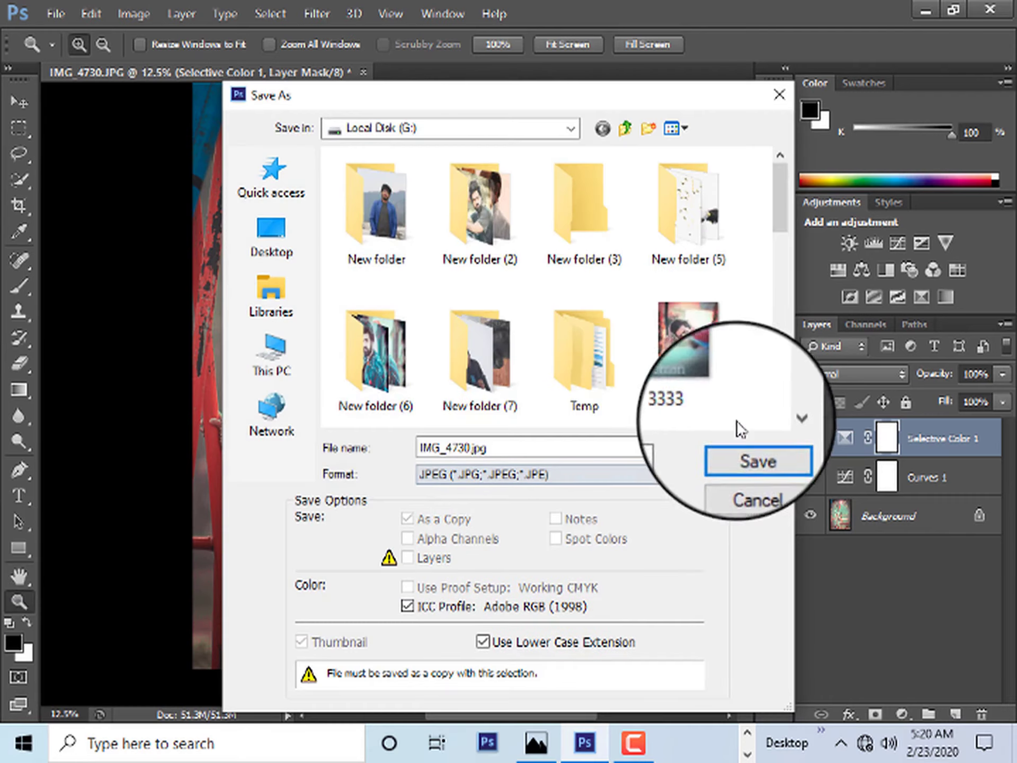
{"action": "key", "text": "Return"}
{"action": "left_click", "coordinate": [465, 289]}
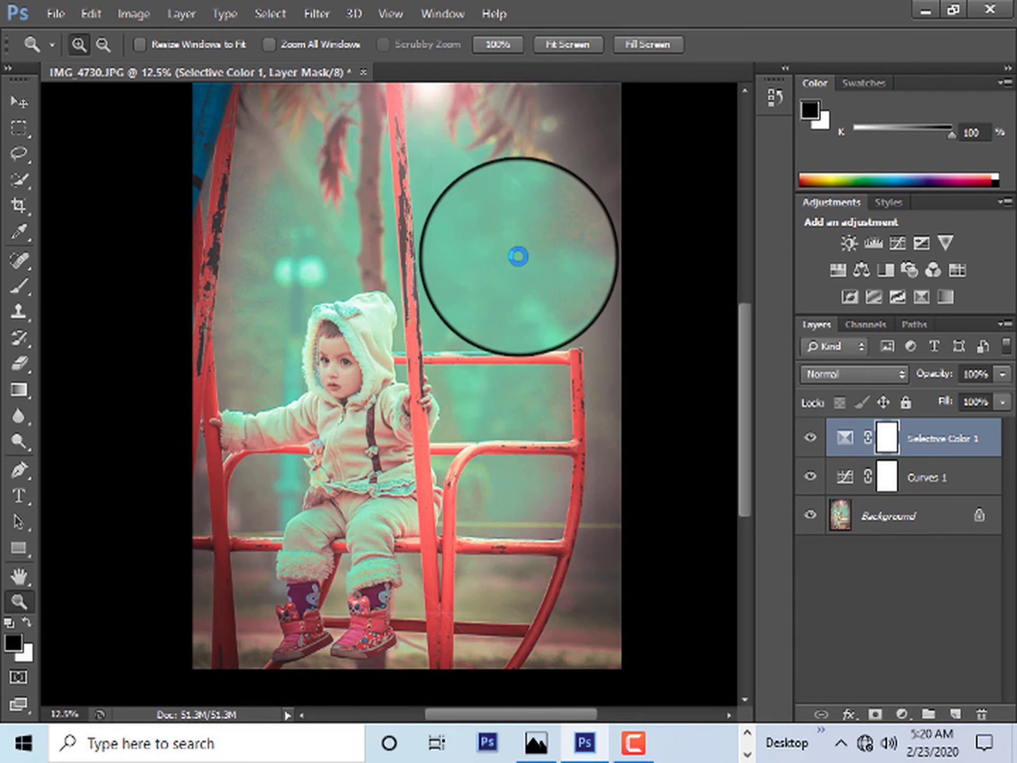
{"action": "left_click", "coordinate": [639, 175]}
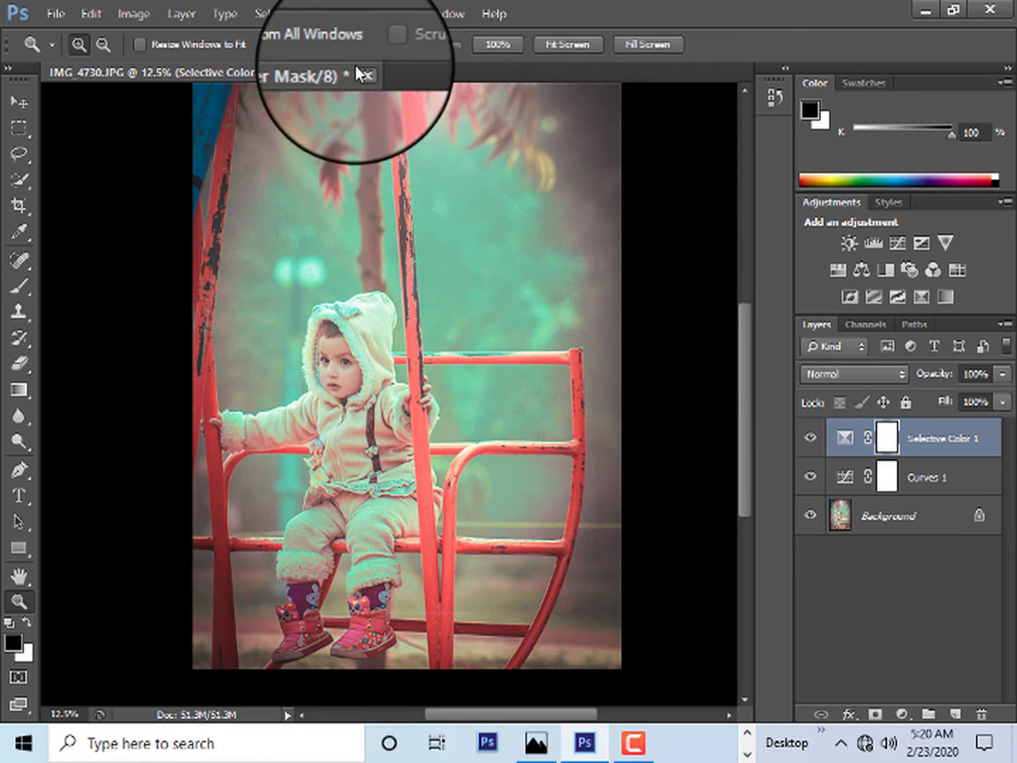
- Close the document without saving the layered version
{"action": "left_click", "coordinate": [363, 71]}
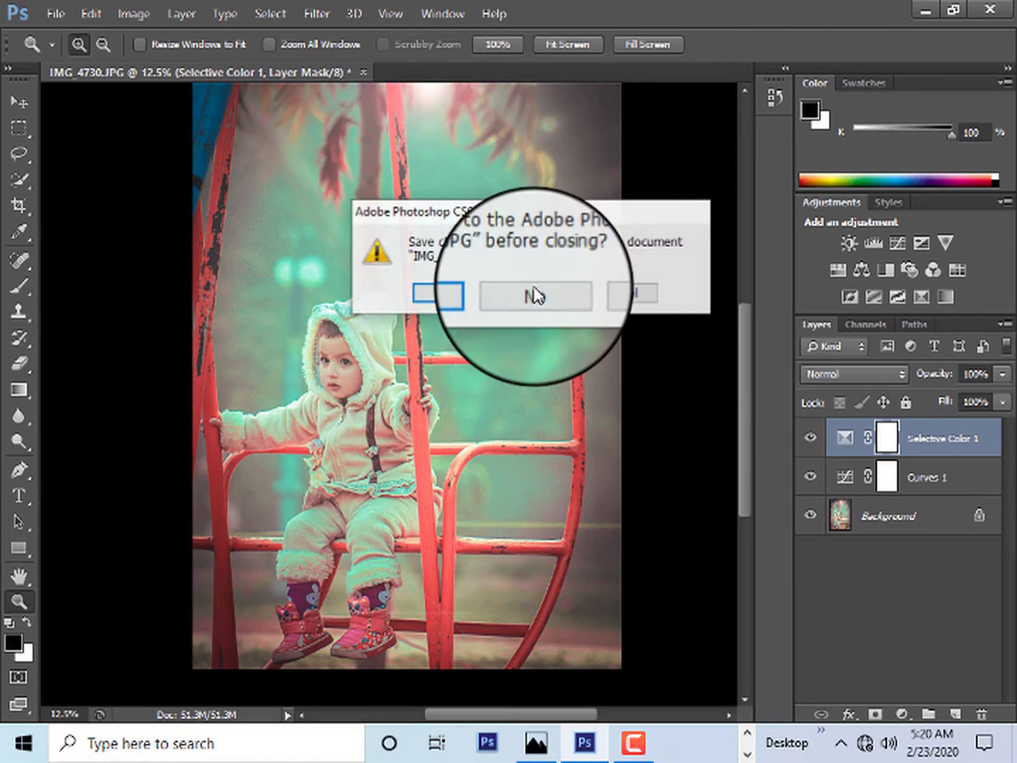
{"action": "key", "text": "Return"}
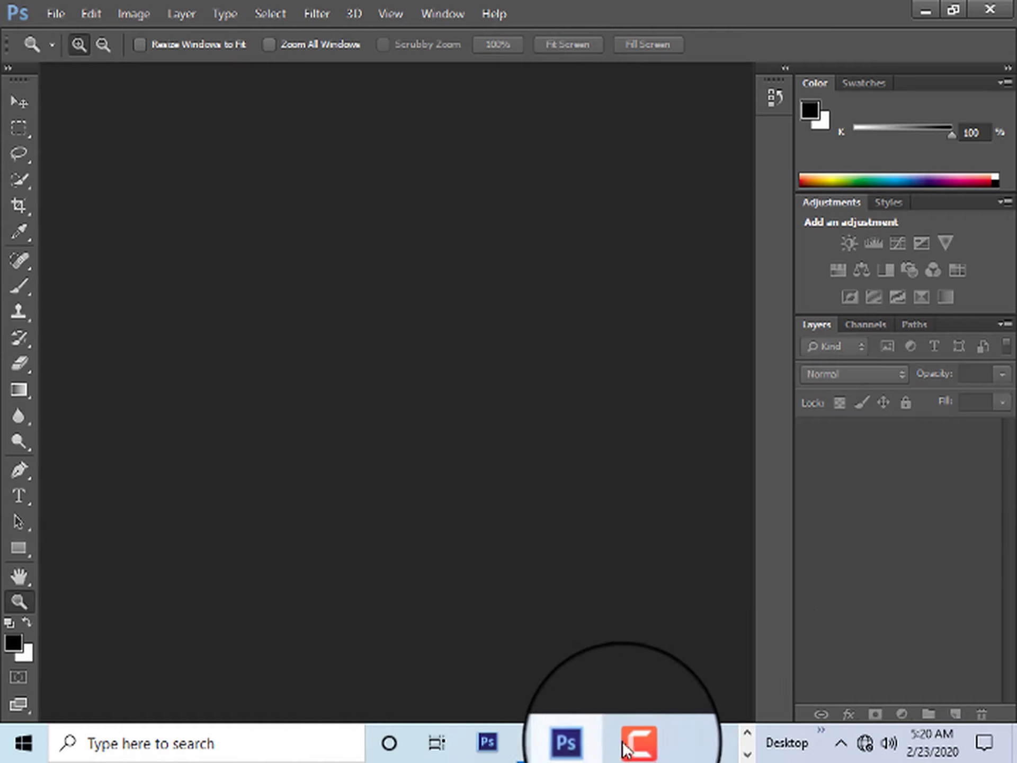
{"action": "left_click", "coordinate": [633, 745]}
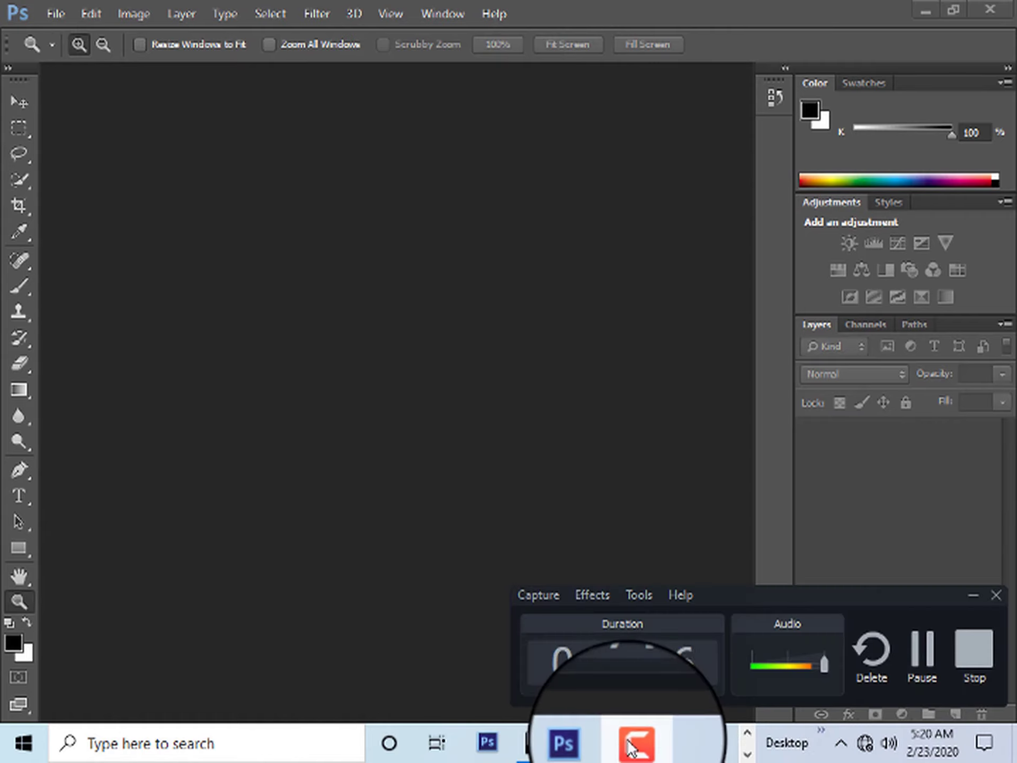
- Open IMG_4730 via File > Open so it loads into Camera Raw
{"action": "left_click", "coordinate": [994, 596]}
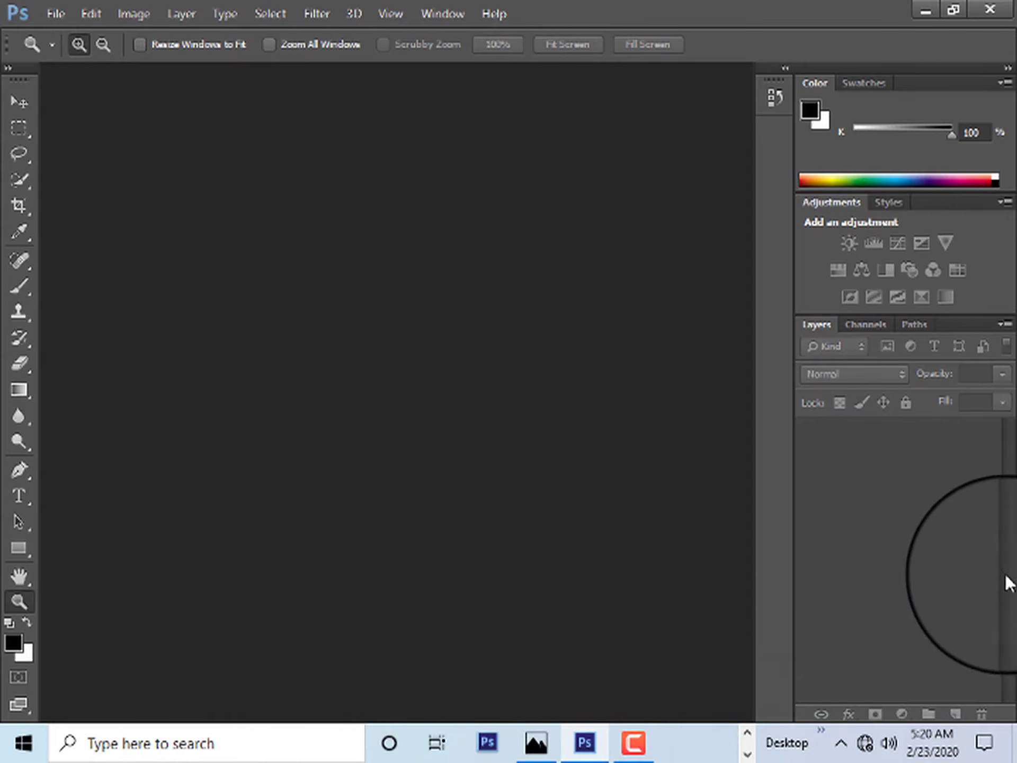
{"action": "left_click", "coordinate": [639, 749]}
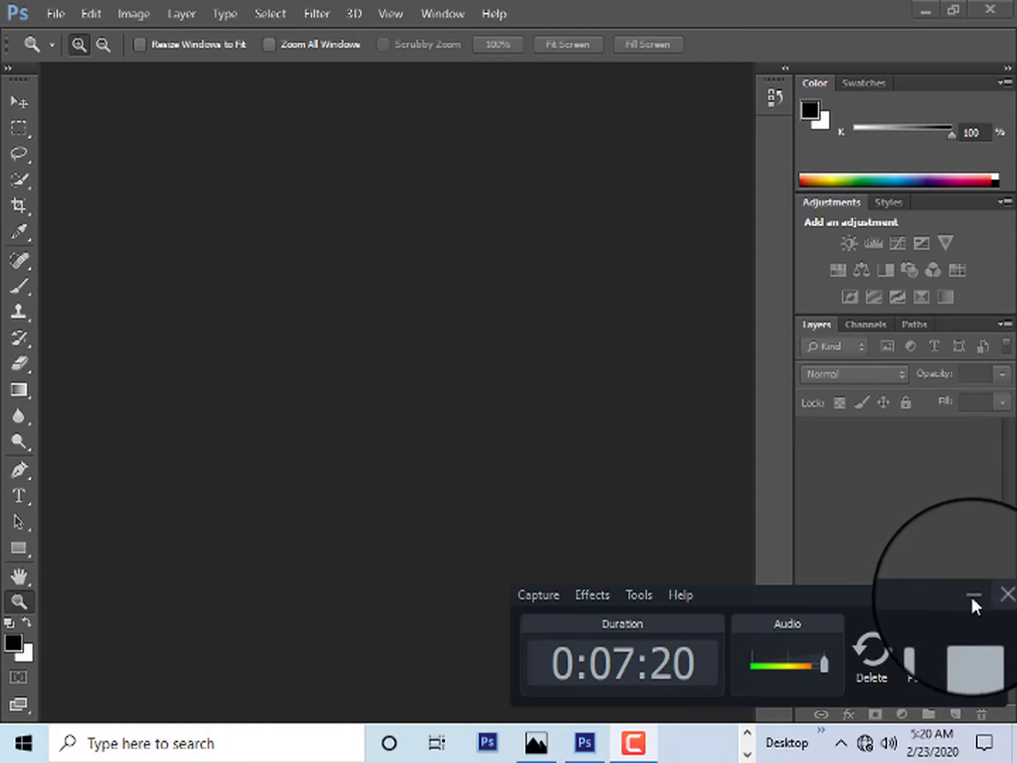
{"action": "left_click", "coordinate": [56, 13]}
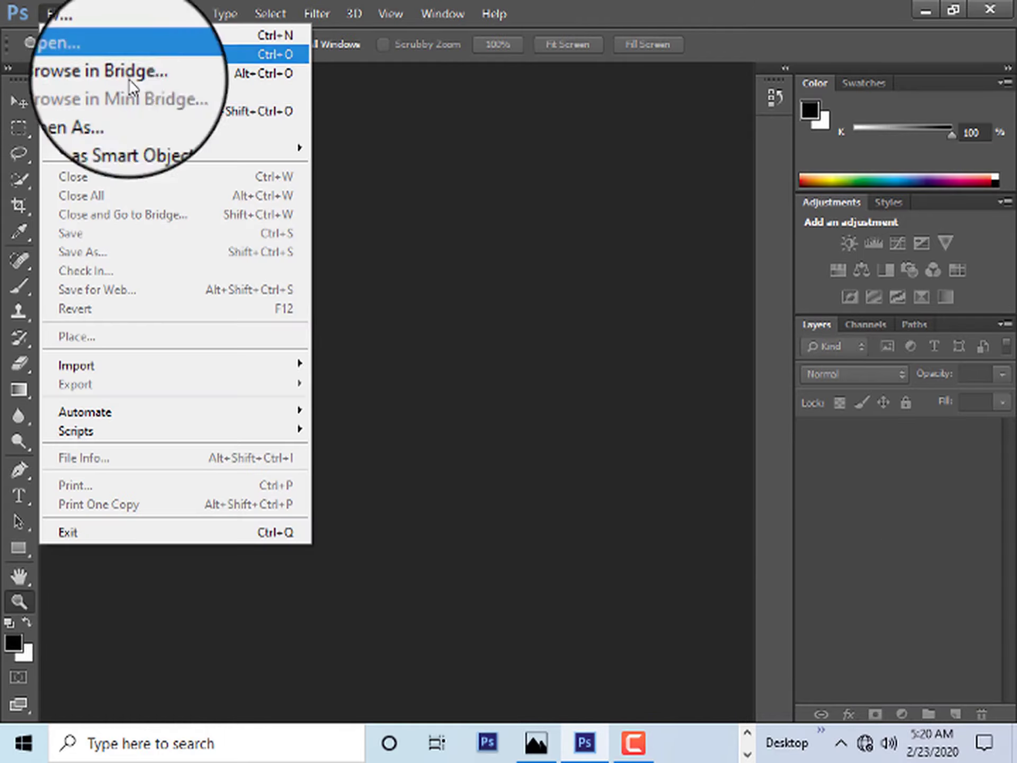
{"action": "left_click", "coordinate": [53, 40]}
{"action": "scroll", "coordinate": [612, 397], "scroll_direction": "down", "scroll_amount": 5}
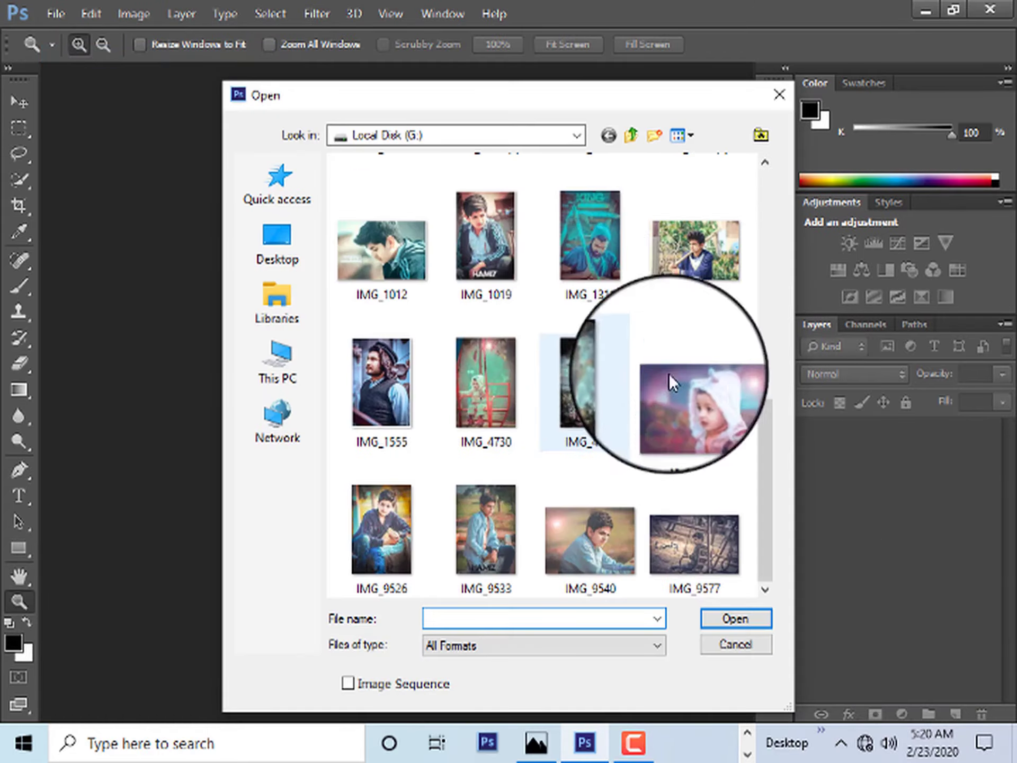
{"action": "double_click", "coordinate": [507, 373]}
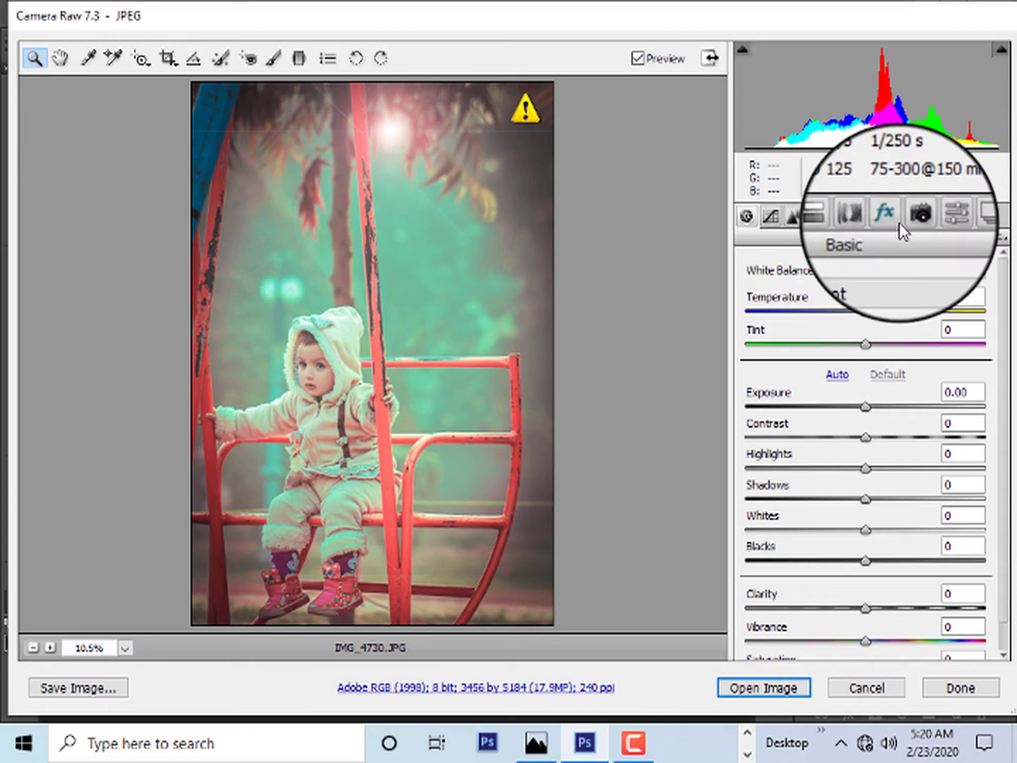
- In HSL, set Yellows hue to +100 and Greens saturation to +74
{"action": "left_click", "coordinate": [817, 215]}
{"action": "left_click", "coordinate": [864, 292]}
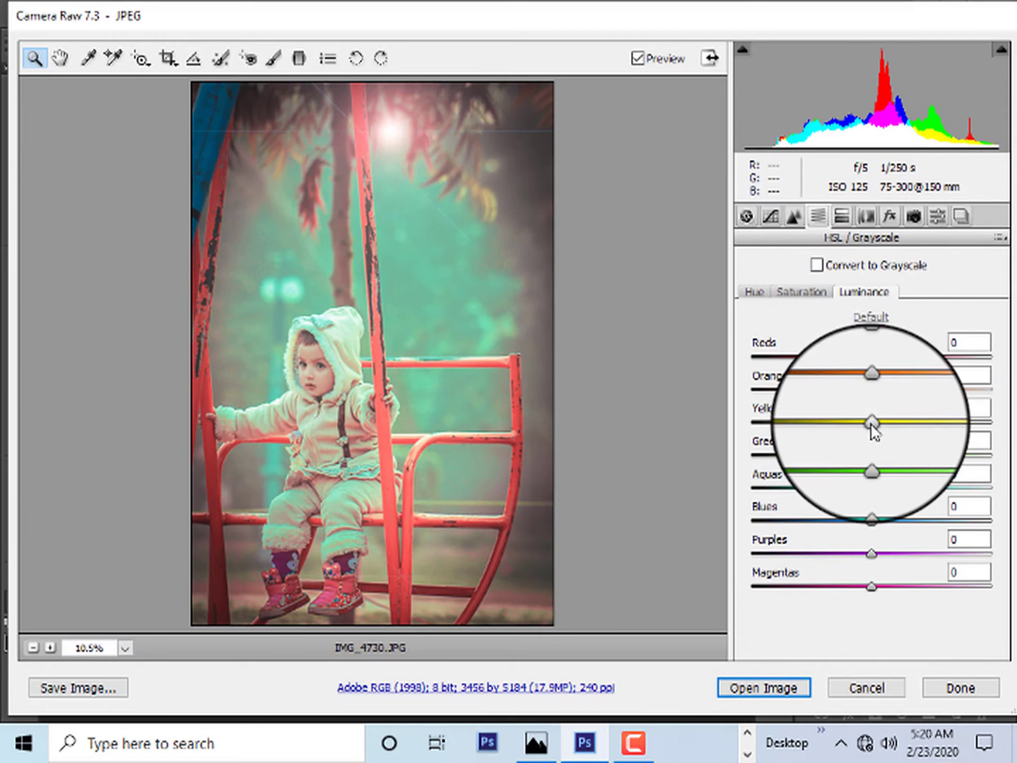
{"action": "left_click_drag", "start_coordinate": [872, 422], "coordinate": [806, 442]}
{"action": "type", "text": "0"}
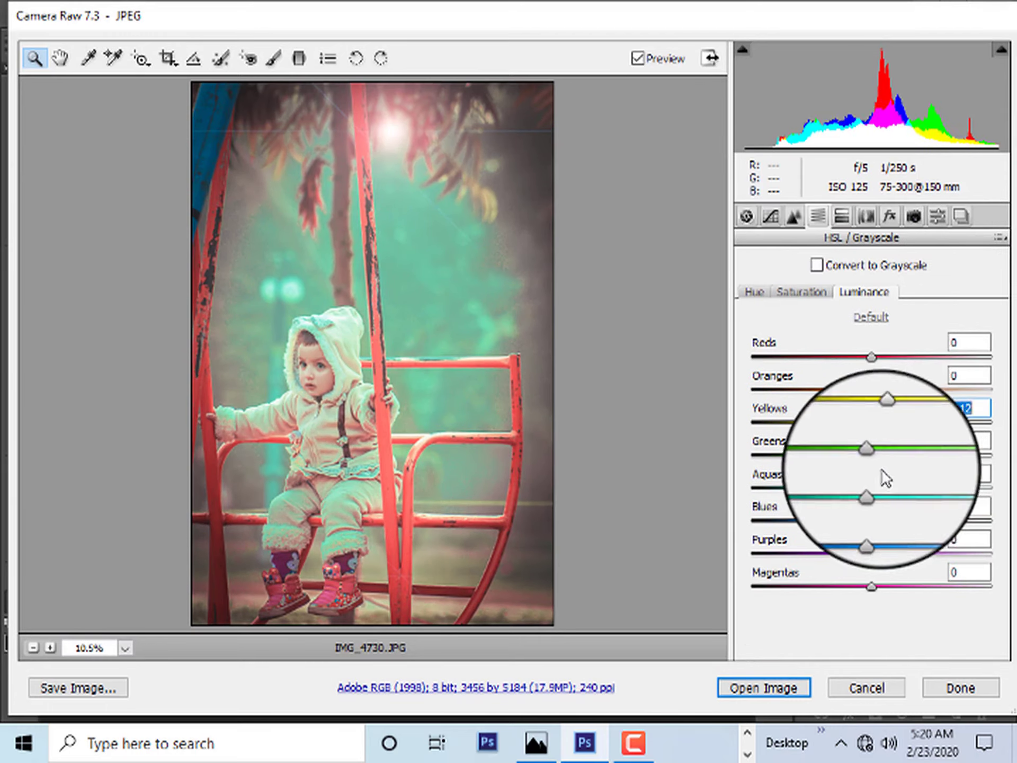
{"action": "left_click", "coordinate": [754, 291]}
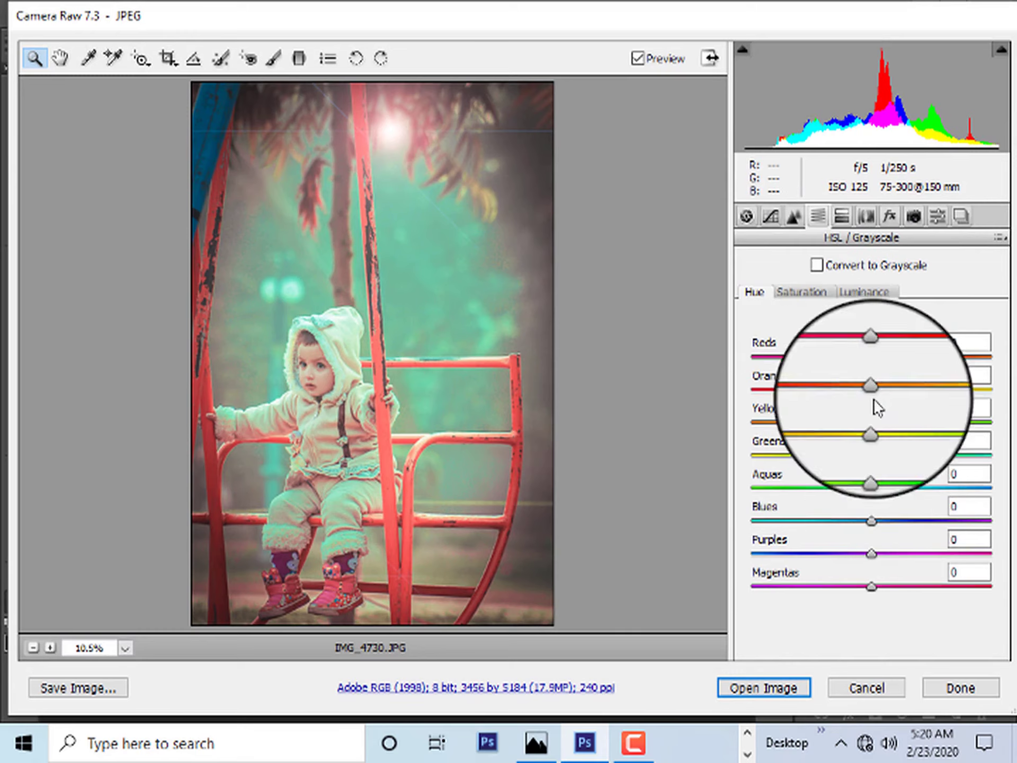
{"action": "mouse_move", "coordinate": [872, 422]}
{"action": "left_mouse_down"}
{"action": "mouse_move", "coordinate": [964, 422]}
{"action": "mouse_move", "coordinate": [853, 422]}
{"action": "left_mouse_up"}
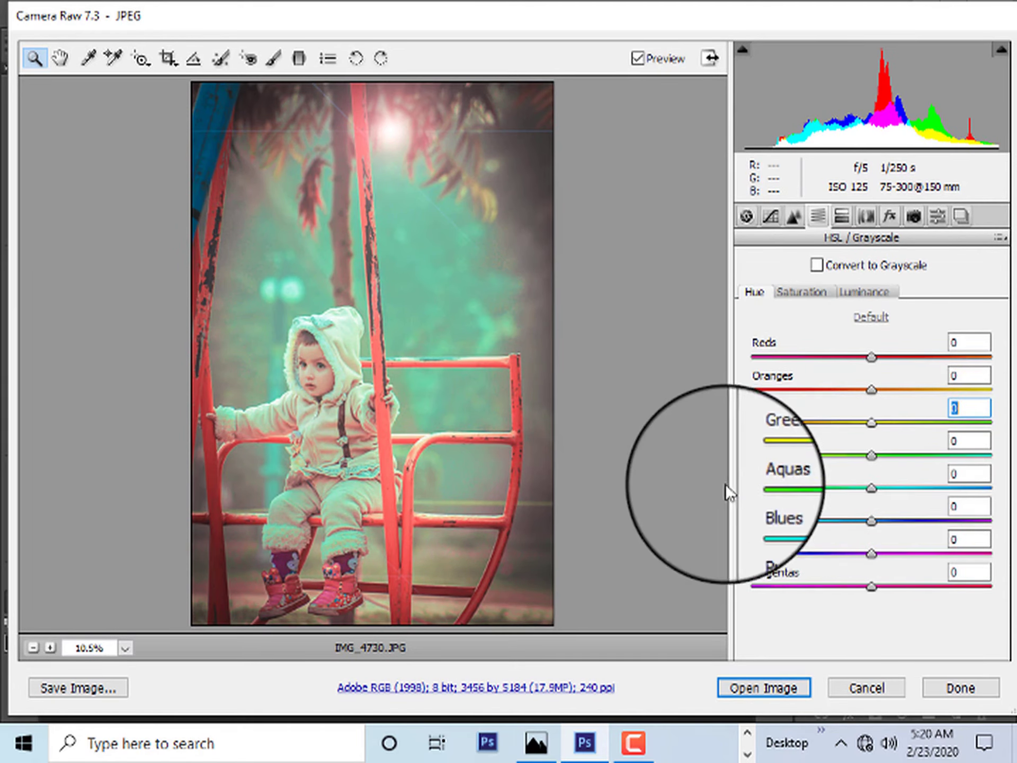
{"action": "mouse_move", "coordinate": [854, 422]}
{"action": "left_mouse_down"}
{"action": "mouse_move", "coordinate": [980, 455]}
{"action": "mouse_move", "coordinate": [905, 473]}
{"action": "left_mouse_up"}
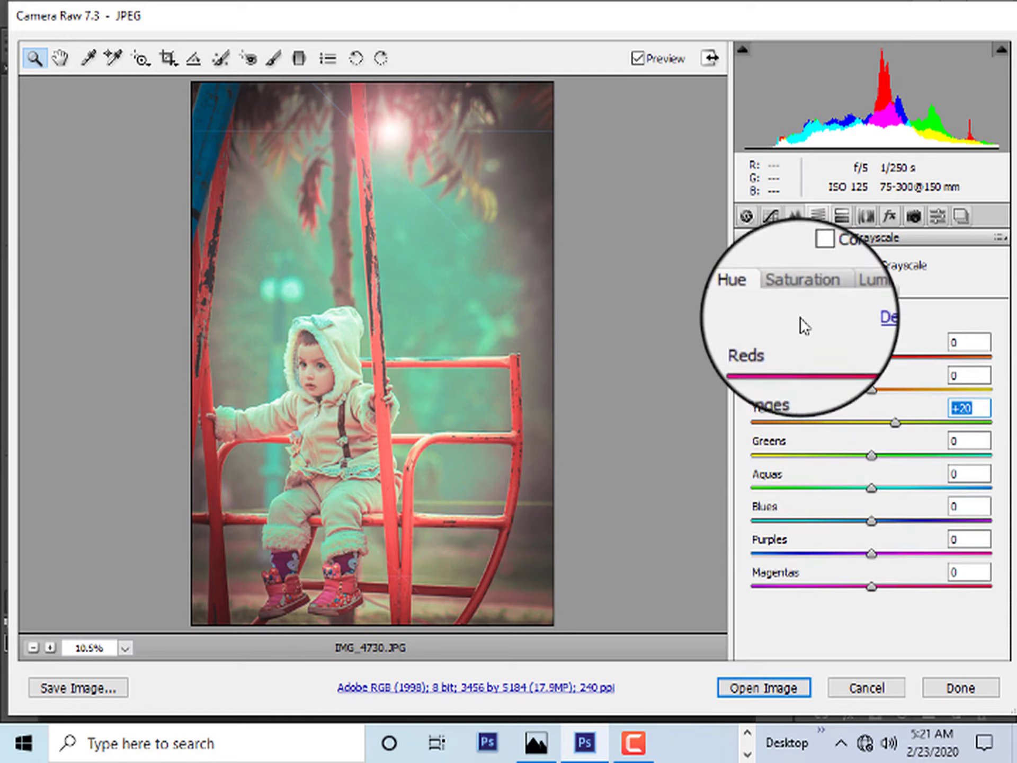
{"action": "left_click", "coordinate": [802, 291]}
{"action": "left_click_drag", "start_coordinate": [869, 456], "coordinate": [960, 455]}
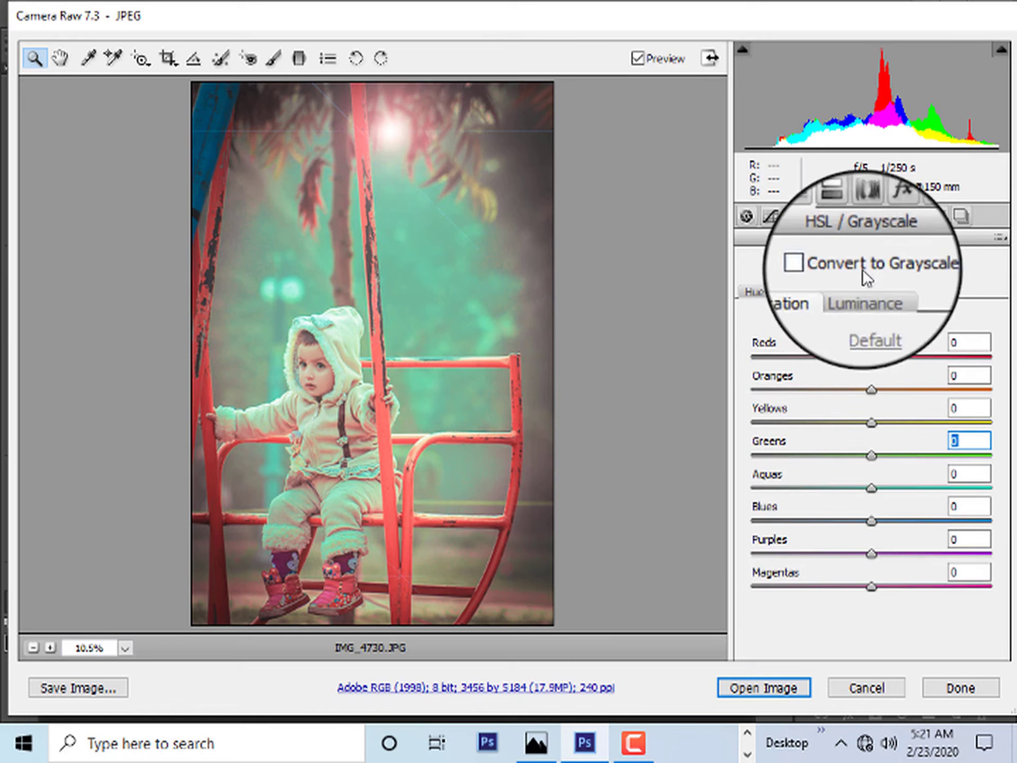
- Add sharpening of about 40 and a -29 edge vignette
{"action": "left_click", "coordinate": [794, 216]}
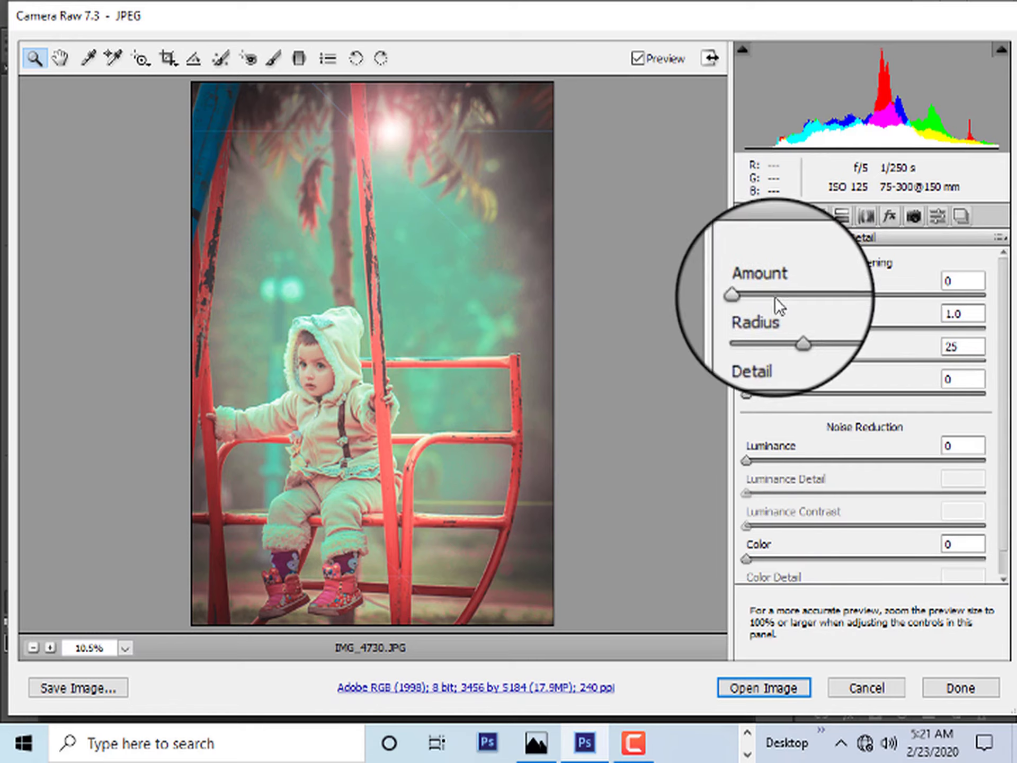
{"action": "left_click_drag", "start_coordinate": [775, 295], "coordinate": [825, 292]}
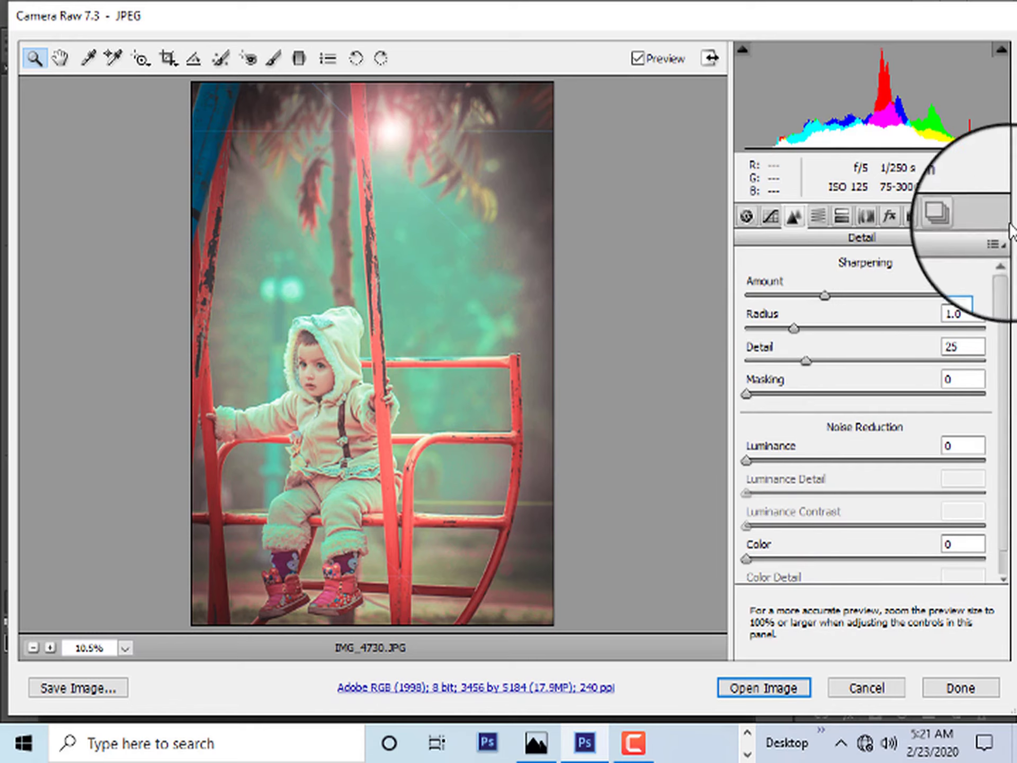
{"action": "left_click", "coordinate": [889, 216]}
{"action": "mouse_move", "coordinate": [872, 471]}
{"action": "left_mouse_down"}
{"action": "mouse_move", "coordinate": [831, 480]}
{"action": "mouse_move", "coordinate": [869, 485]}
{"action": "left_mouse_up"}
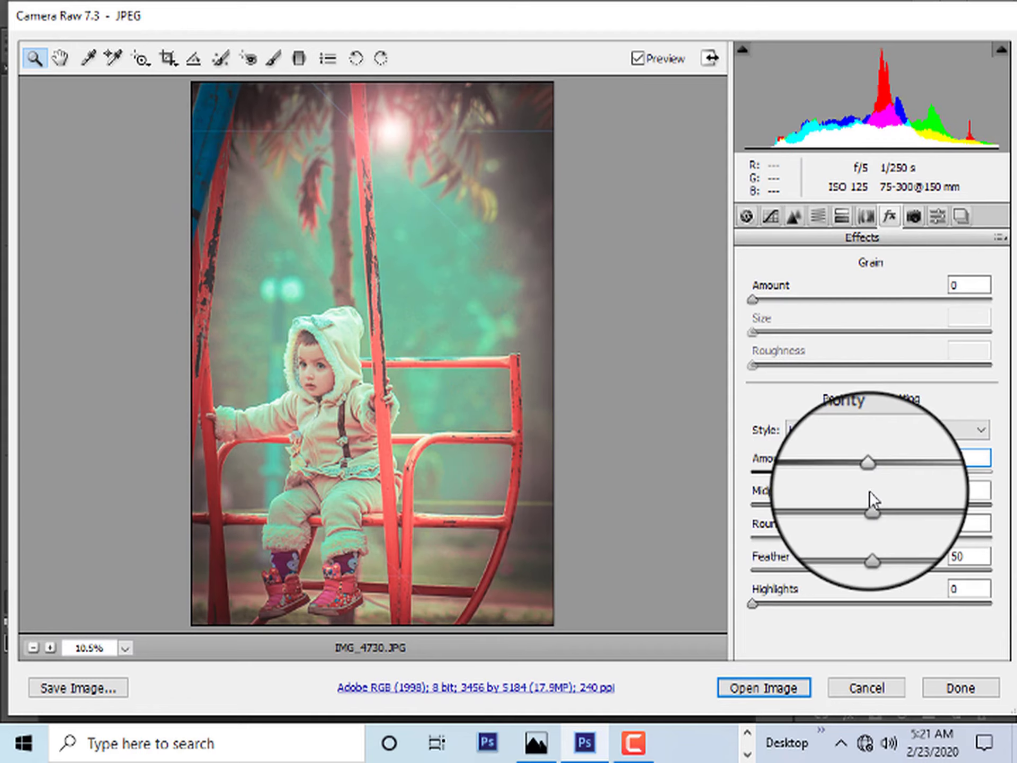
- In Basic, lift Shadows to +73 and fine-tune the other tone sliders, adding clarity
{"action": "left_click", "coordinate": [748, 215]}
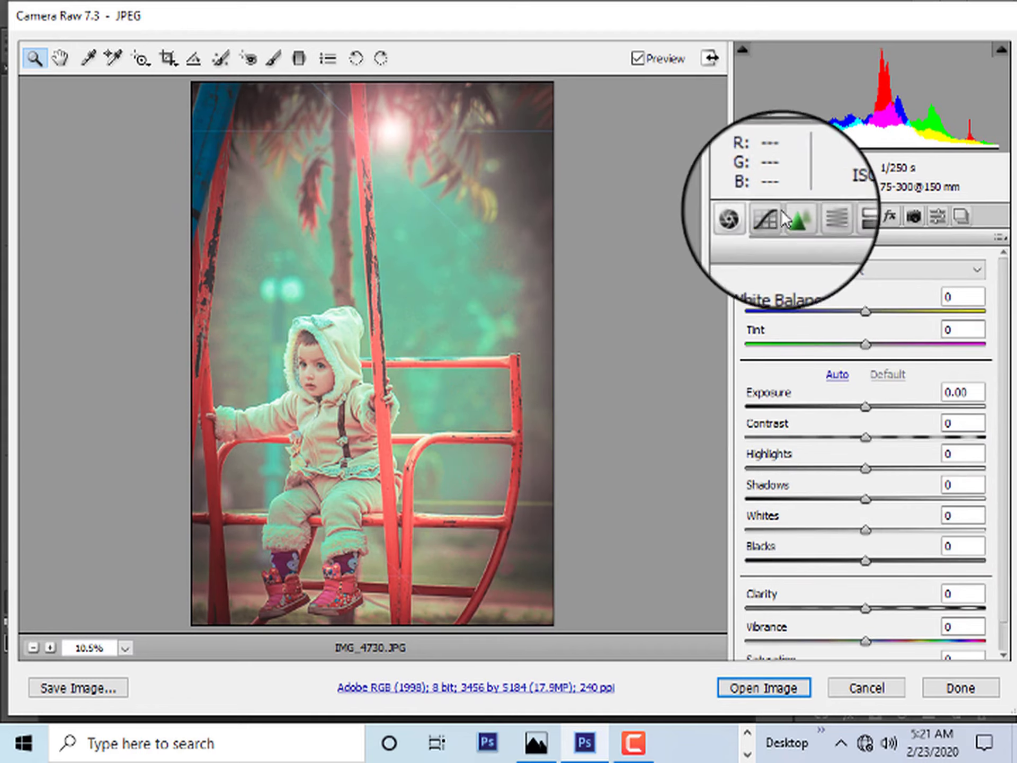
{"action": "left_click_drag", "start_coordinate": [866, 499], "coordinate": [952, 499]}
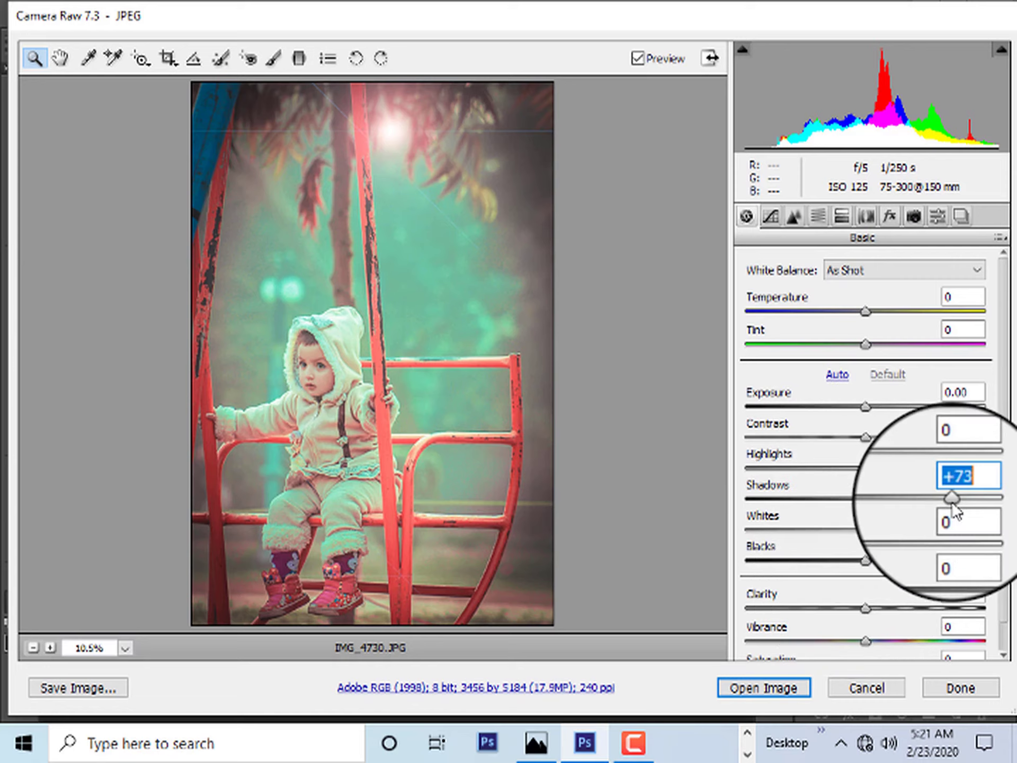
{"action": "left_click_drag", "start_coordinate": [865, 529], "coordinate": [928, 529]}
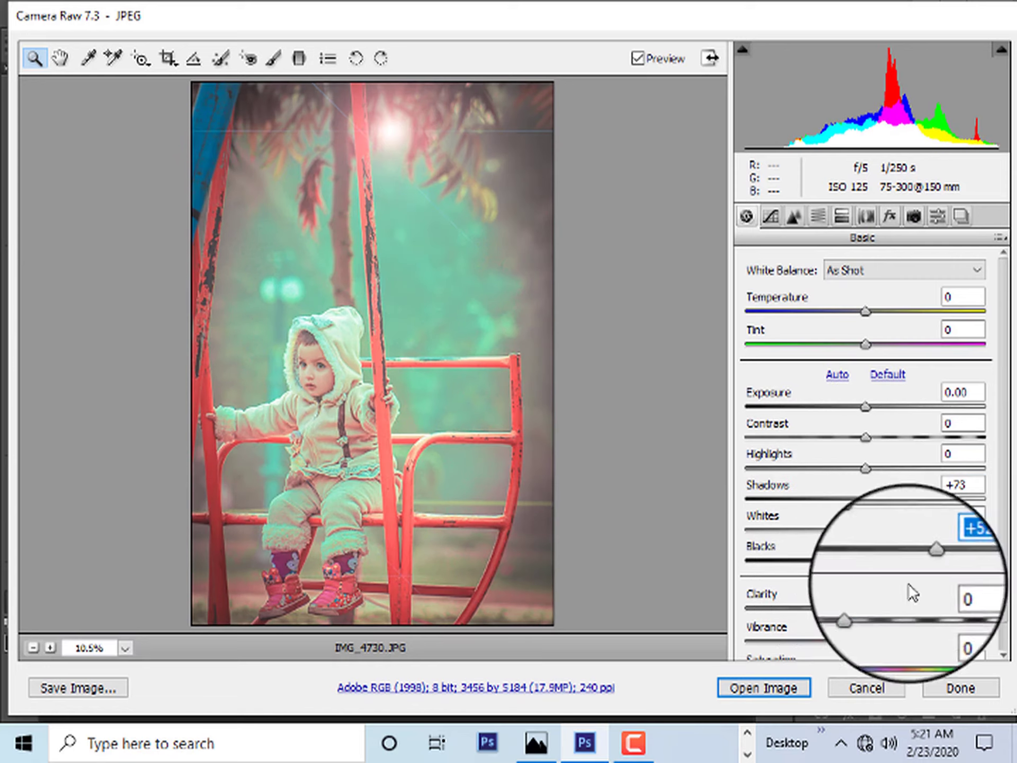
{"action": "mouse_move", "coordinate": [866, 607]}
{"action": "left_mouse_down"}
{"action": "mouse_move", "coordinate": [972, 608]}
{"action": "mouse_move", "coordinate": [891, 608]}
{"action": "left_mouse_up"}
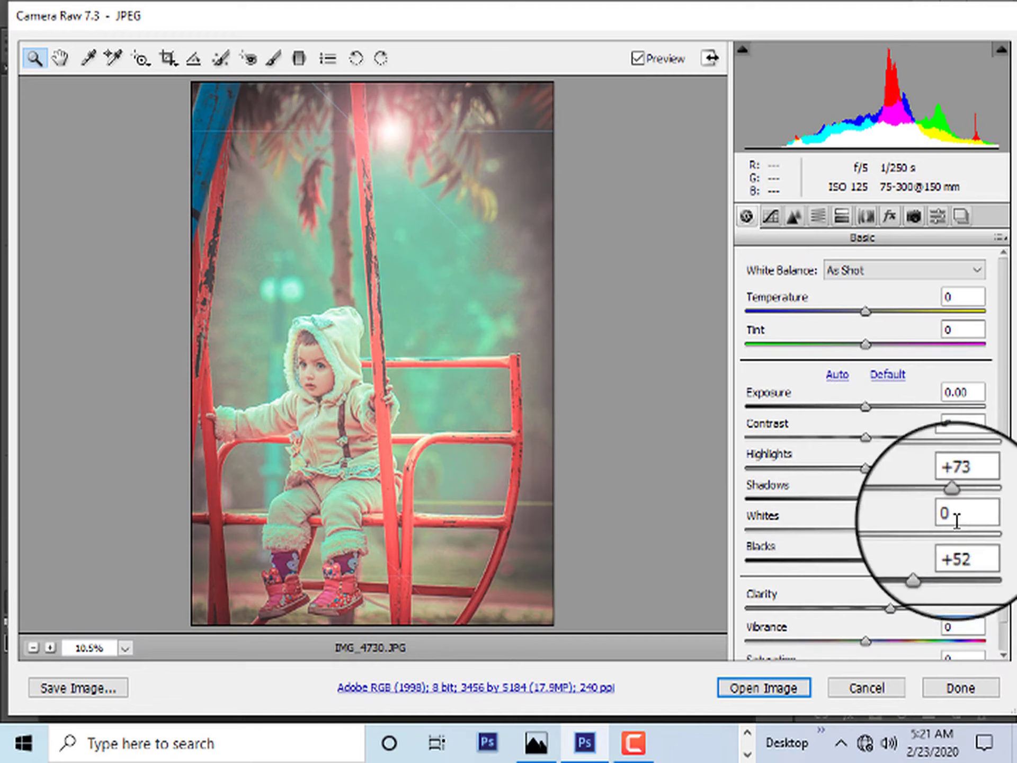
{"action": "left_click_drag", "start_coordinate": [927, 561], "coordinate": [870, 570]}
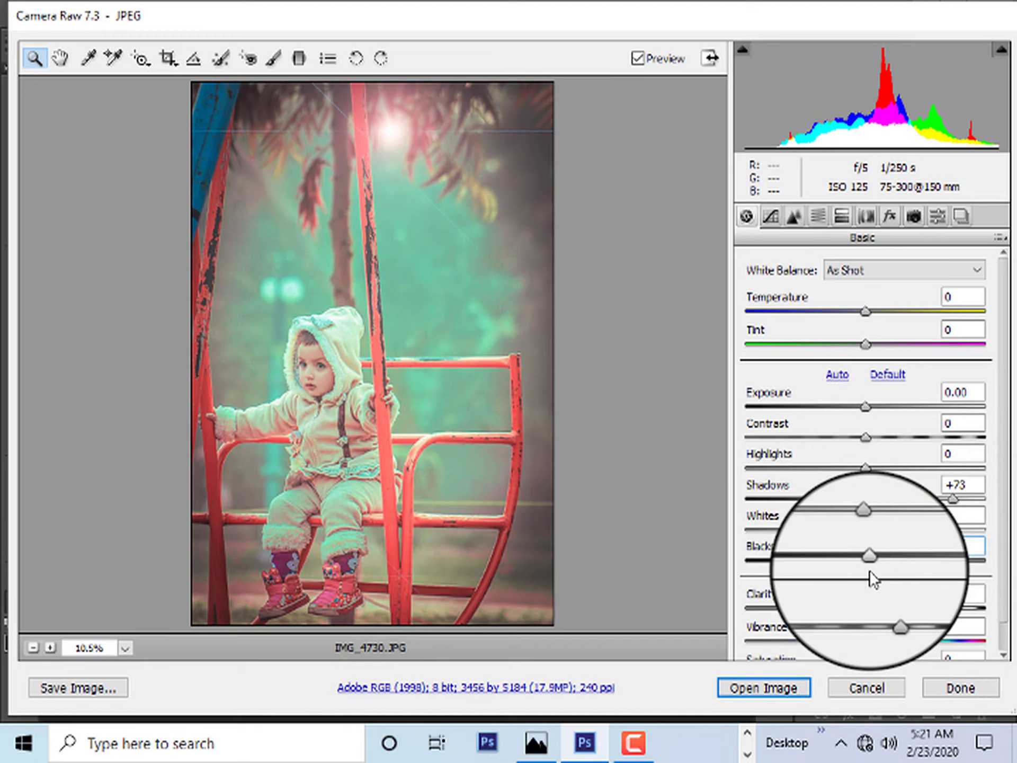
- Open the edited photo keeping its embedded Adobe RGB profile, fitted on screen
{"action": "left_click", "coordinate": [753, 688]}
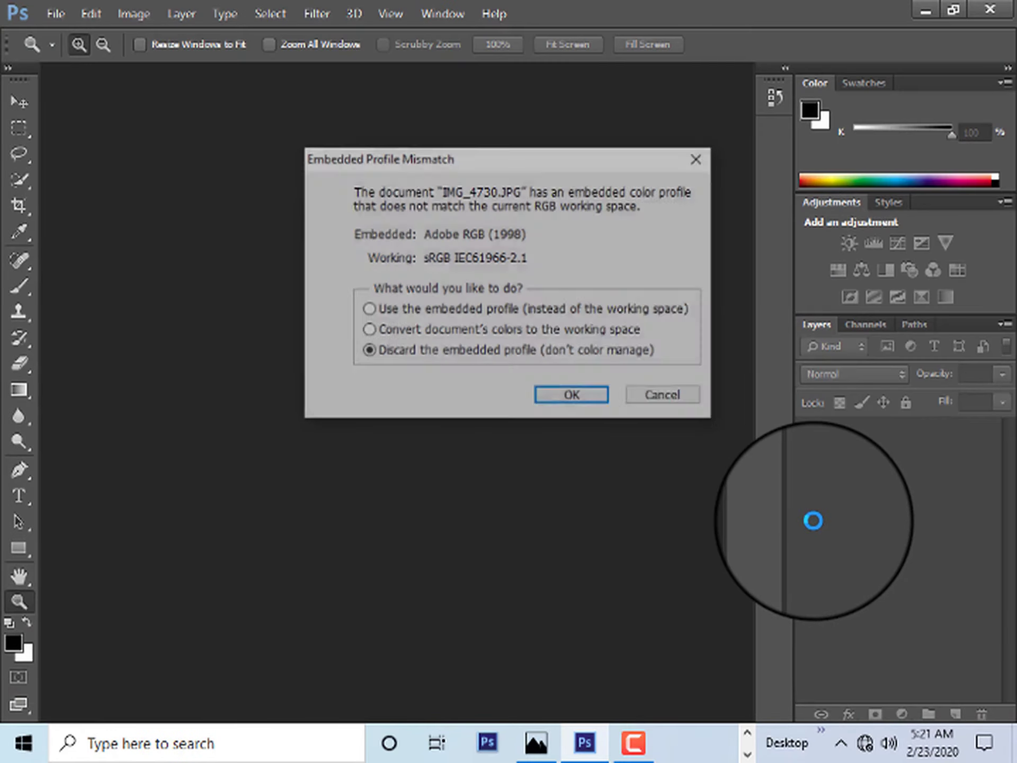
{"action": "left_click", "coordinate": [408, 309]}
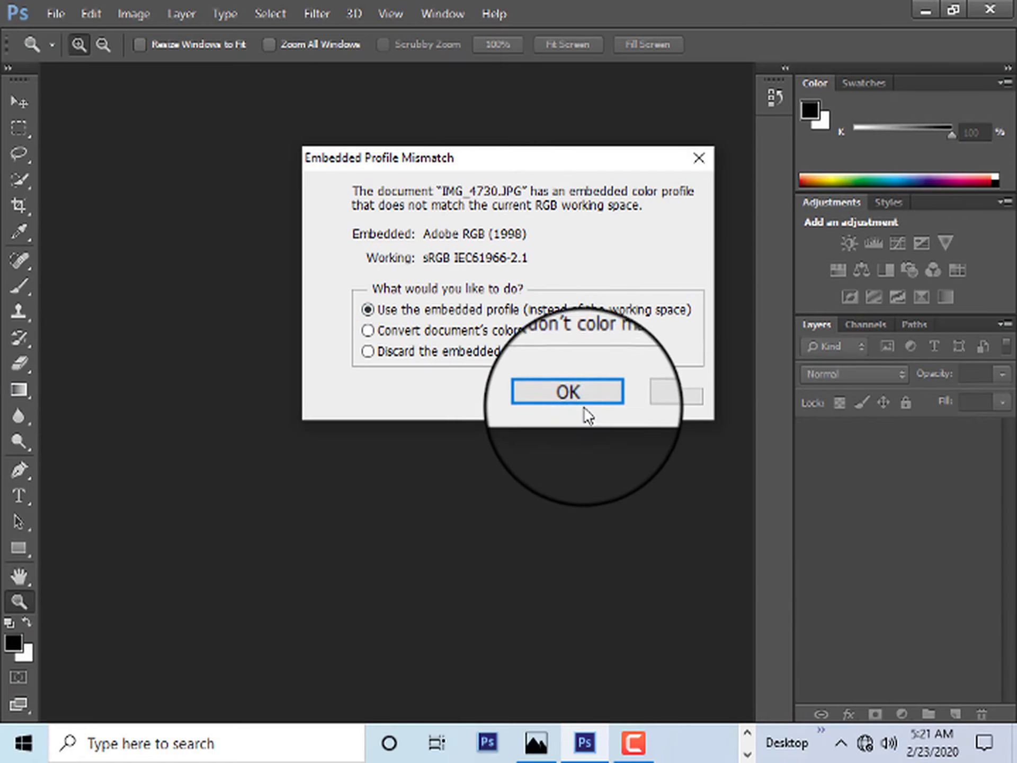
{"action": "left_click", "coordinate": [584, 405]}
{"action": "left_click", "coordinate": [406, 380]}
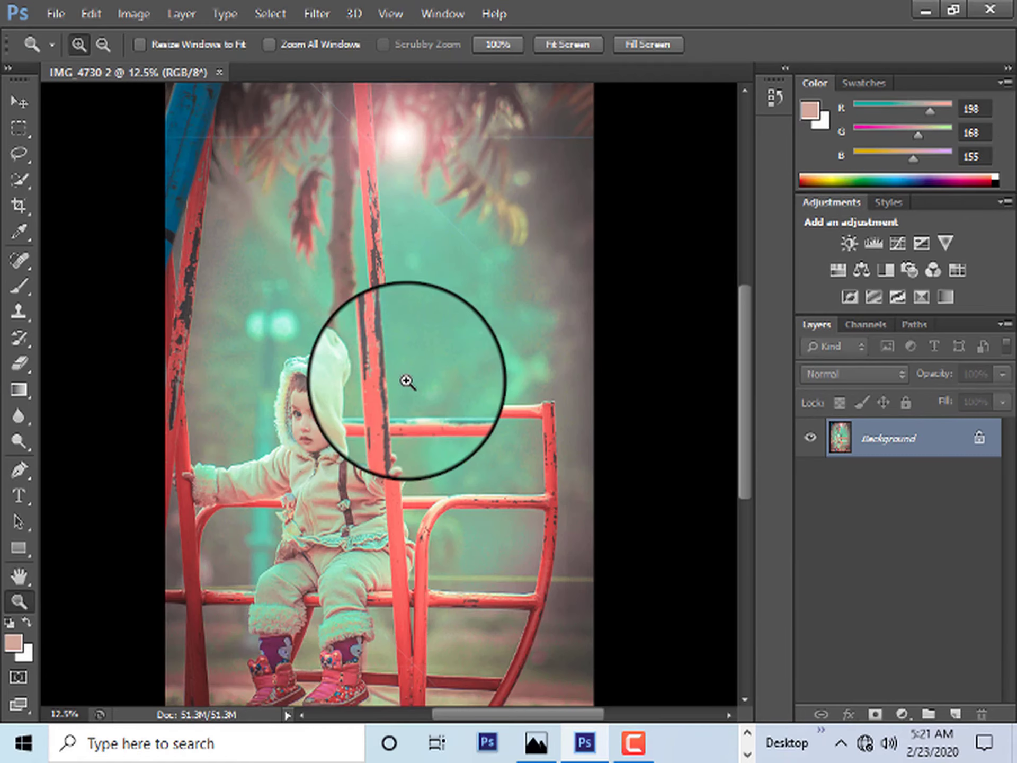
{"action": "right_click", "coordinate": [405, 222]}
{"action": "left_click", "coordinate": [406, 246]}
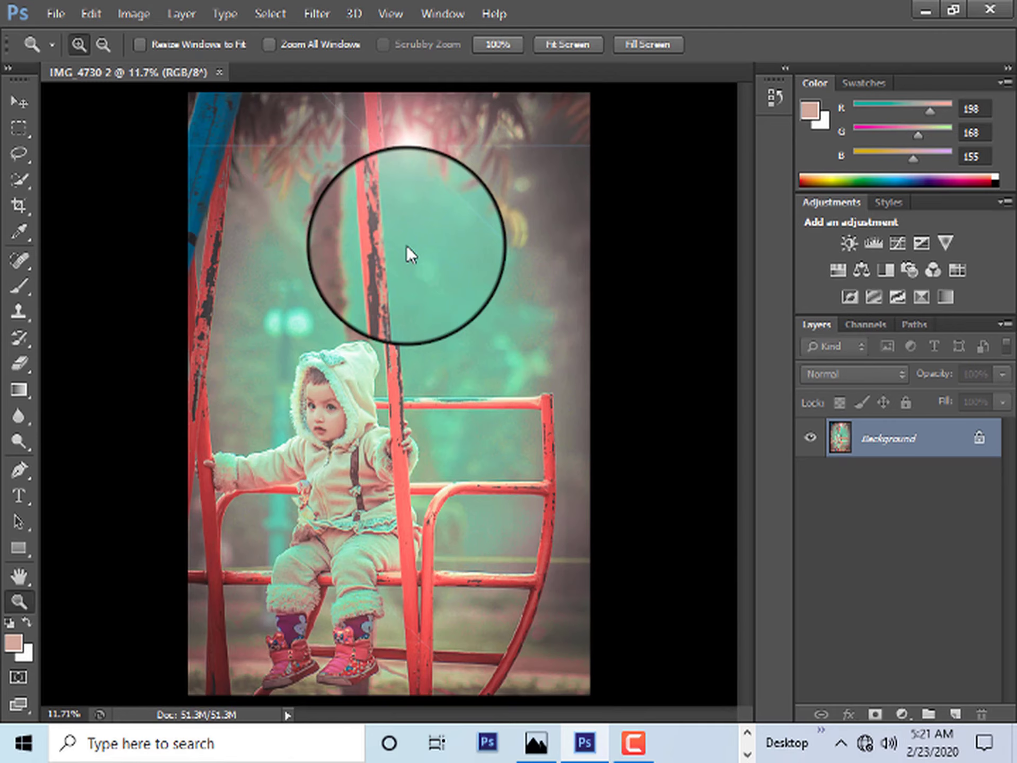
- Save as a maximum-quality JPEG replacing IMG_4730.JPG, then close the document
{"action": "key", "text": "ctrl+shift+s"}
{"action": "left_click", "coordinate": [530, 475]}
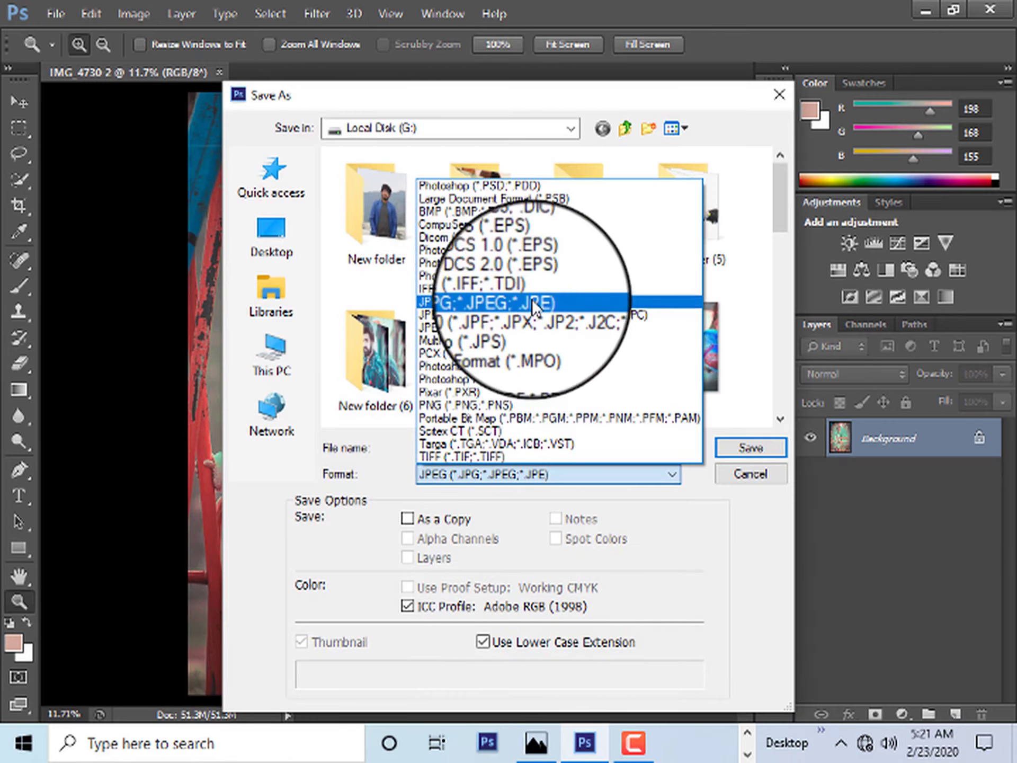
{"action": "left_click", "coordinate": [533, 299]}
{"action": "left_click", "coordinate": [759, 447]}
{"action": "left_click", "coordinate": [472, 303]}
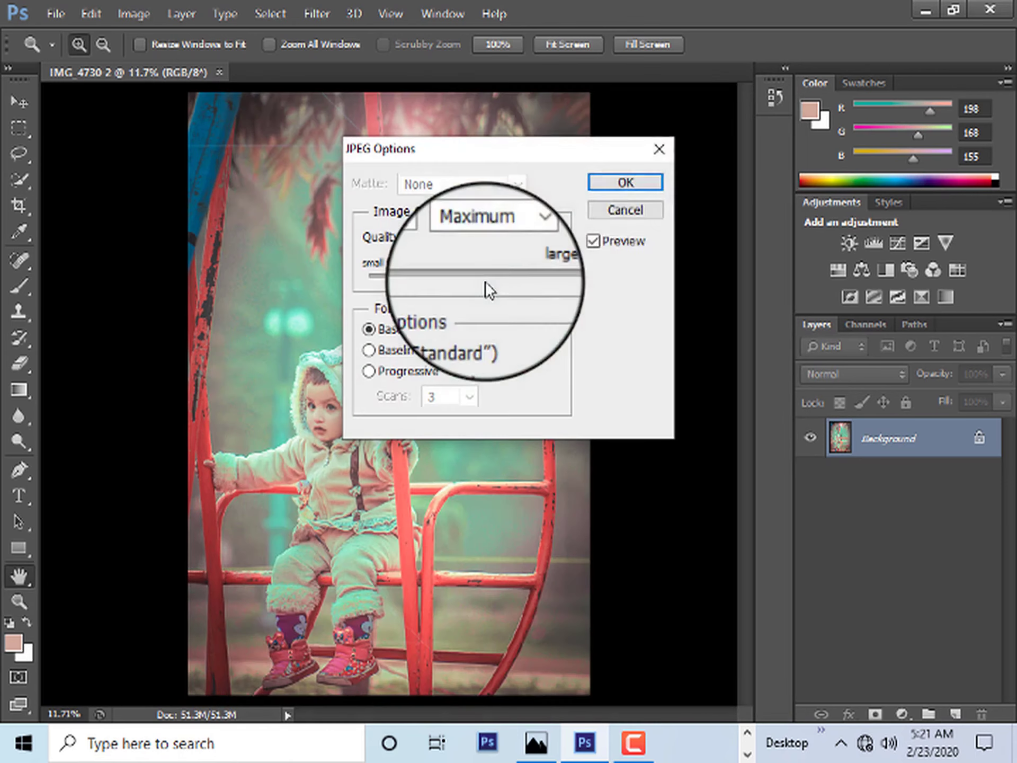
{"action": "left_click", "coordinate": [625, 182]}
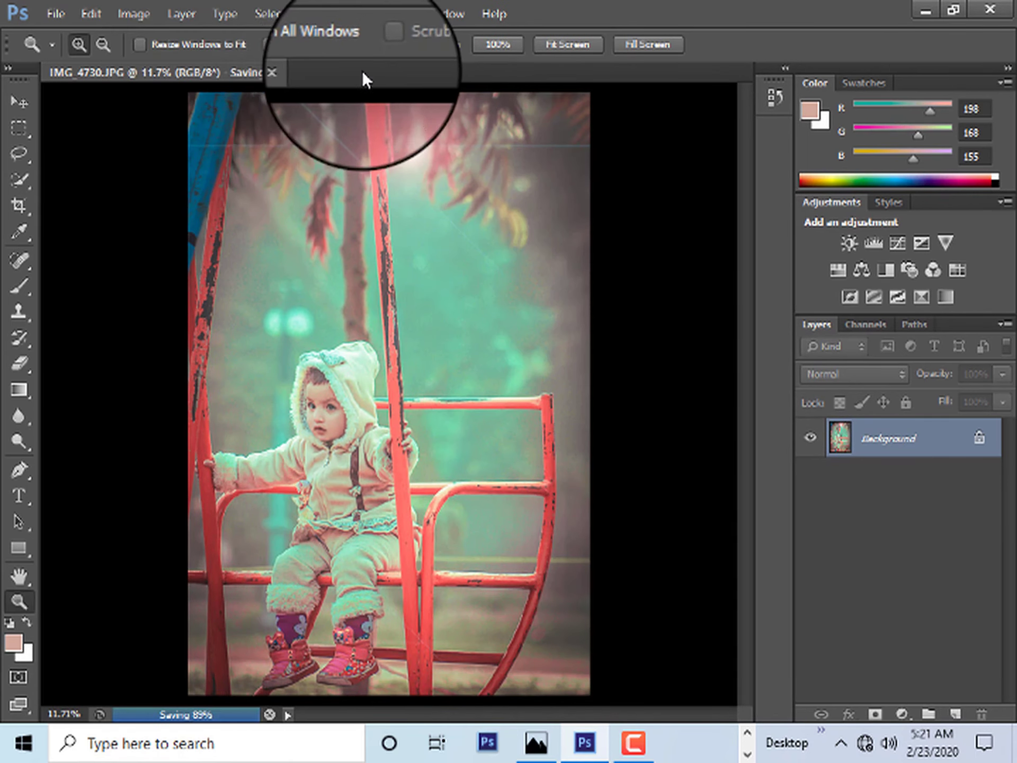
{"action": "left_click", "coordinate": [237, 75]}
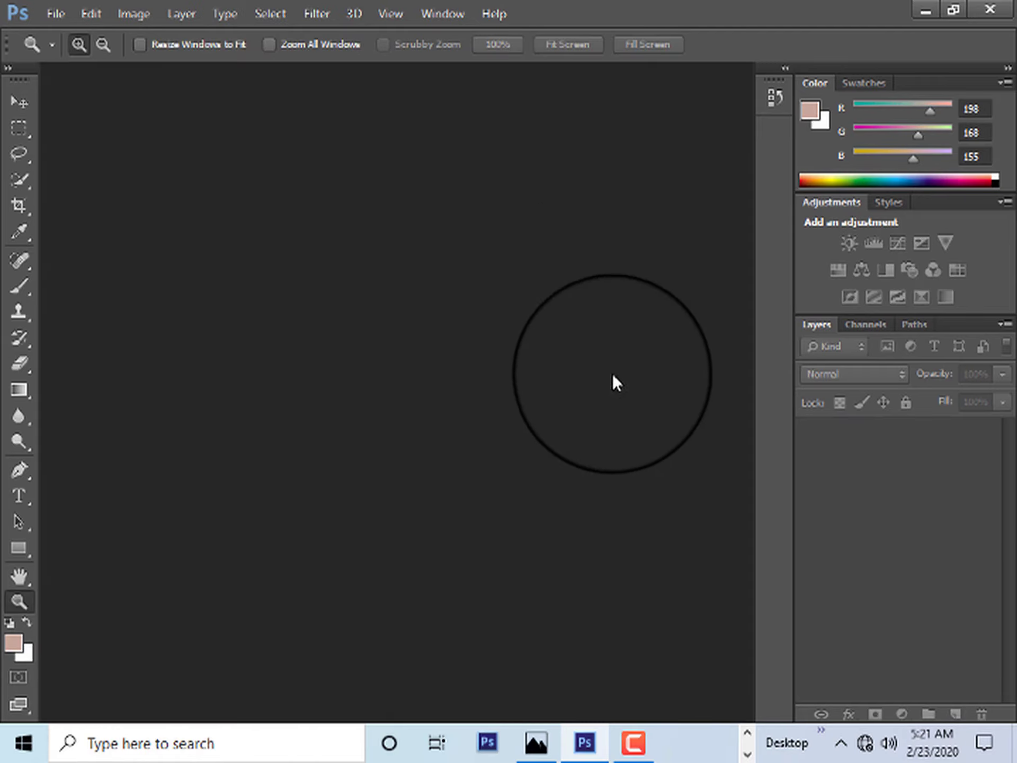